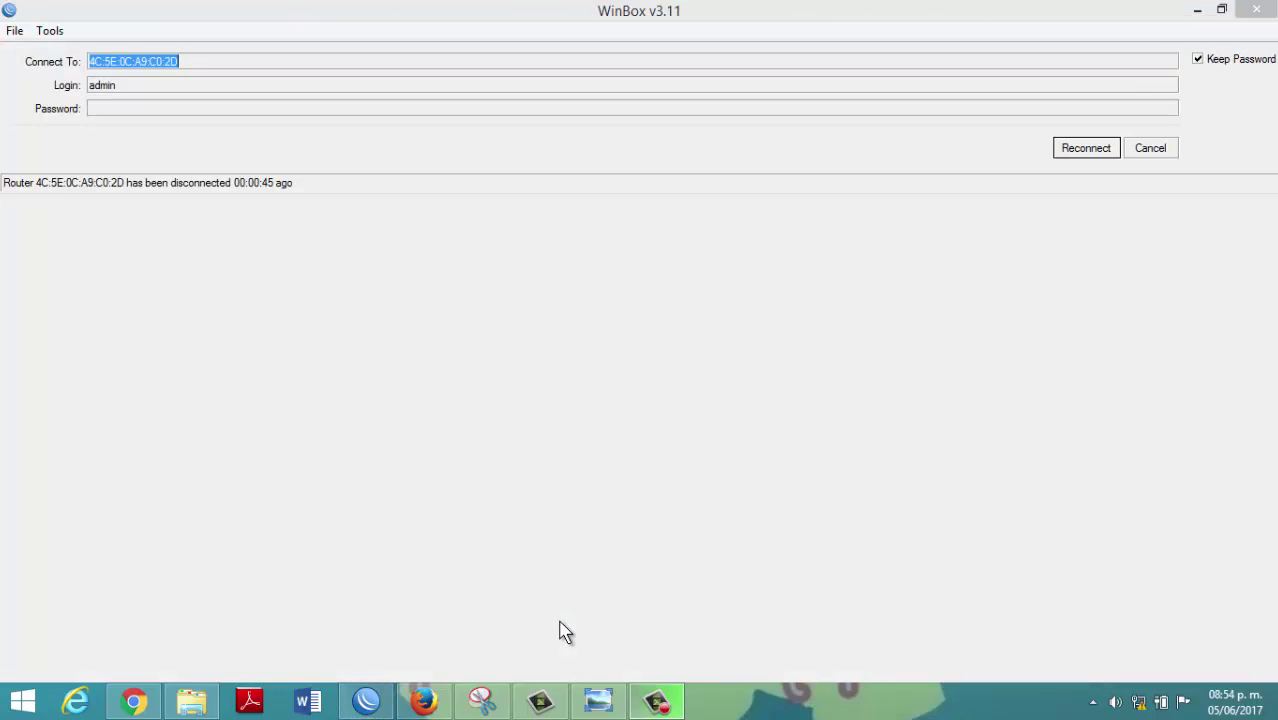
Reconnect to the router, remove its default configuration, and log back in with the terminal window closed
click(1086, 150)
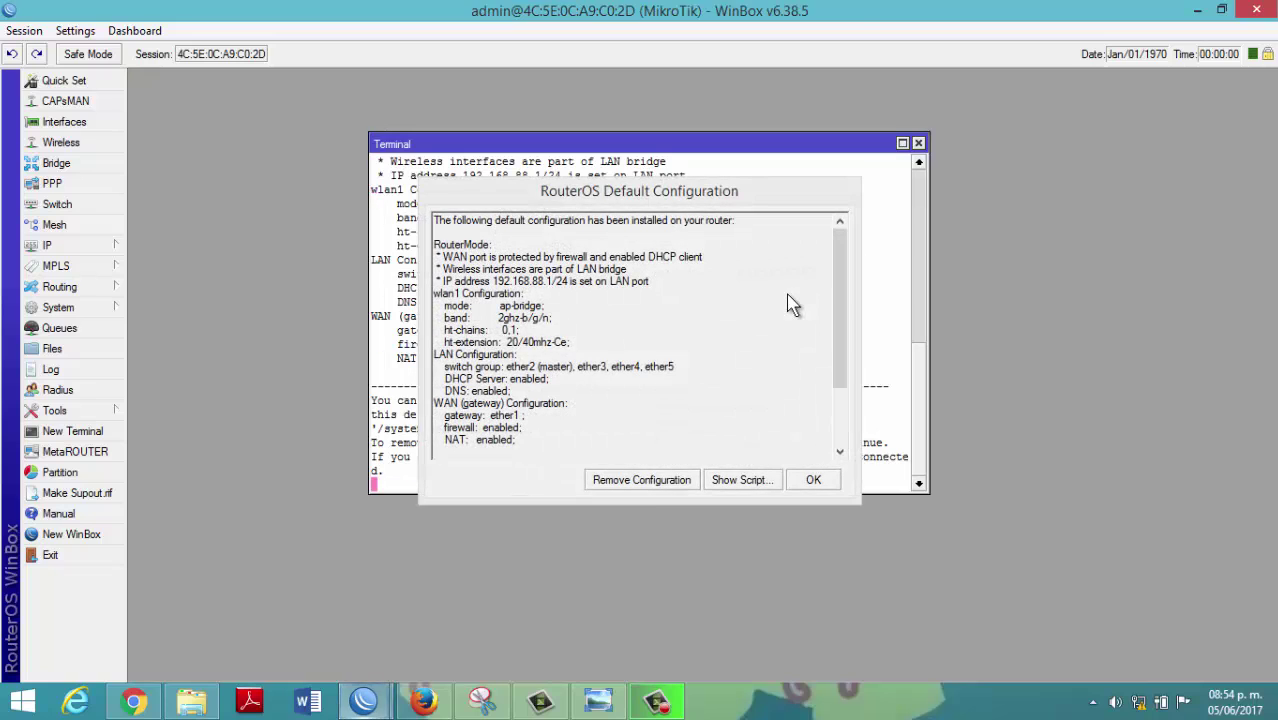
click(641, 480)
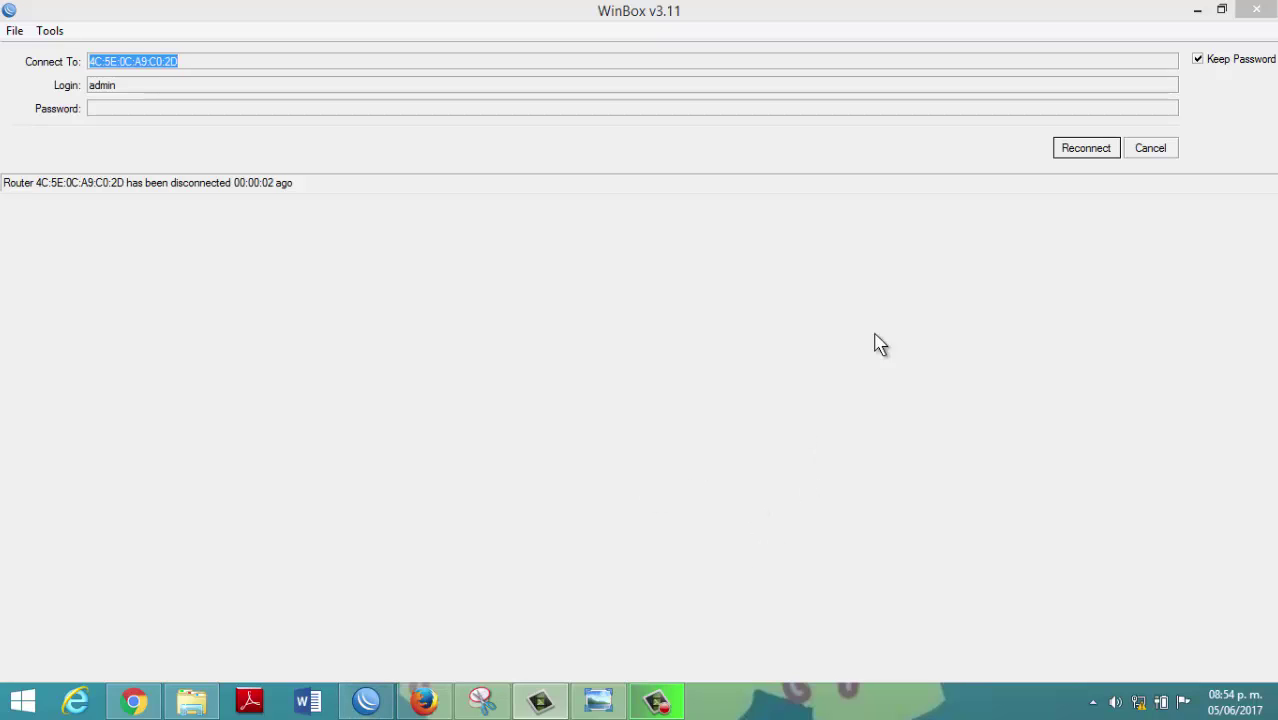
click(1090, 157)
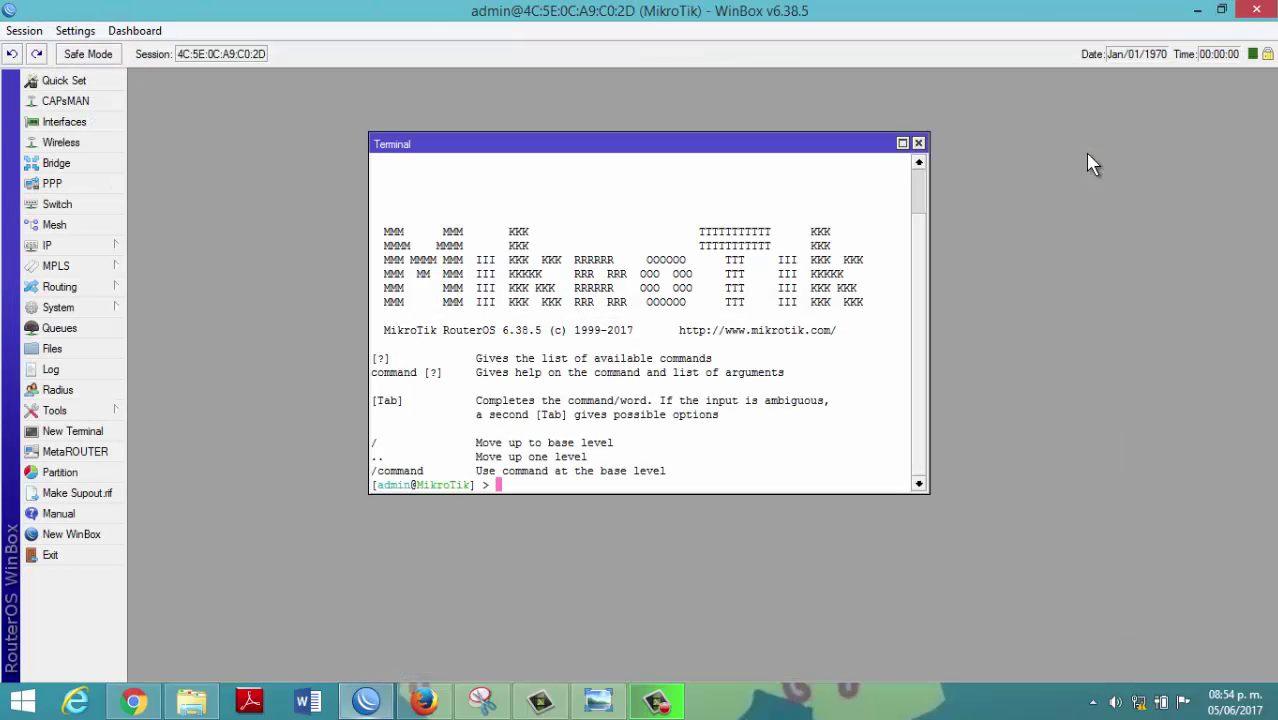
click(920, 144)
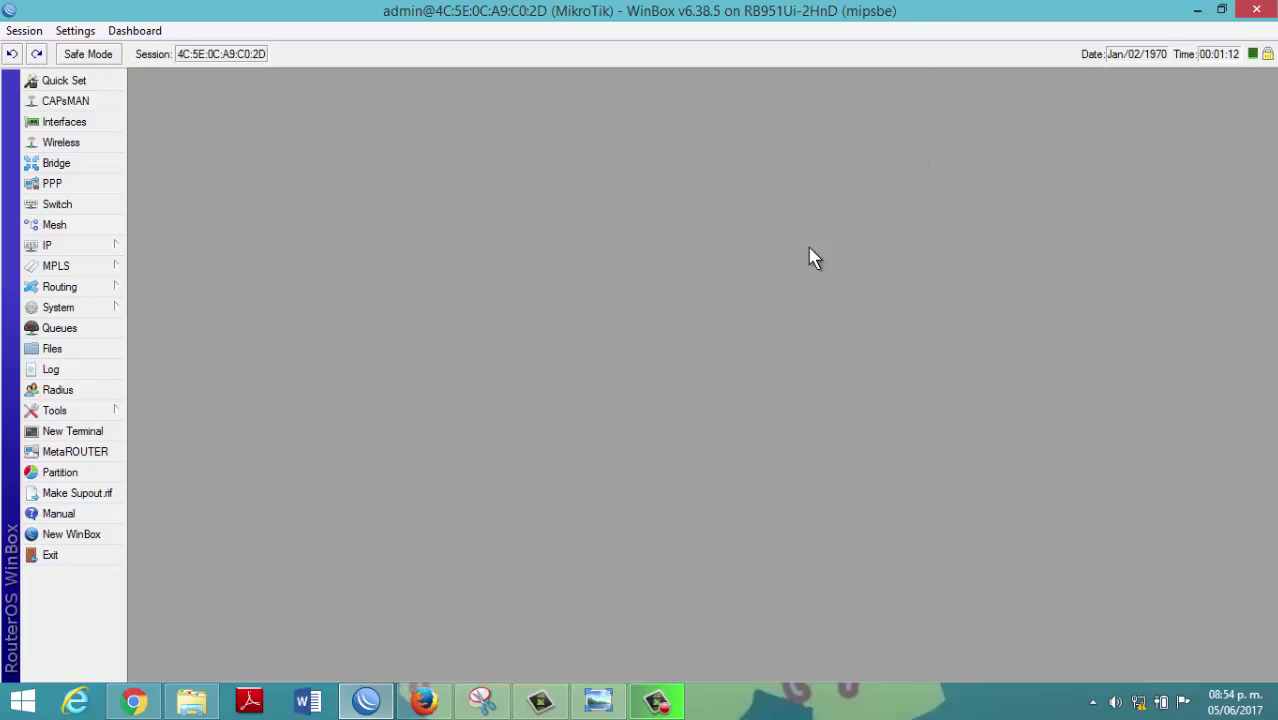
Rename the ether1 interface to WAN and give it the comment Ether1
click(66, 122)
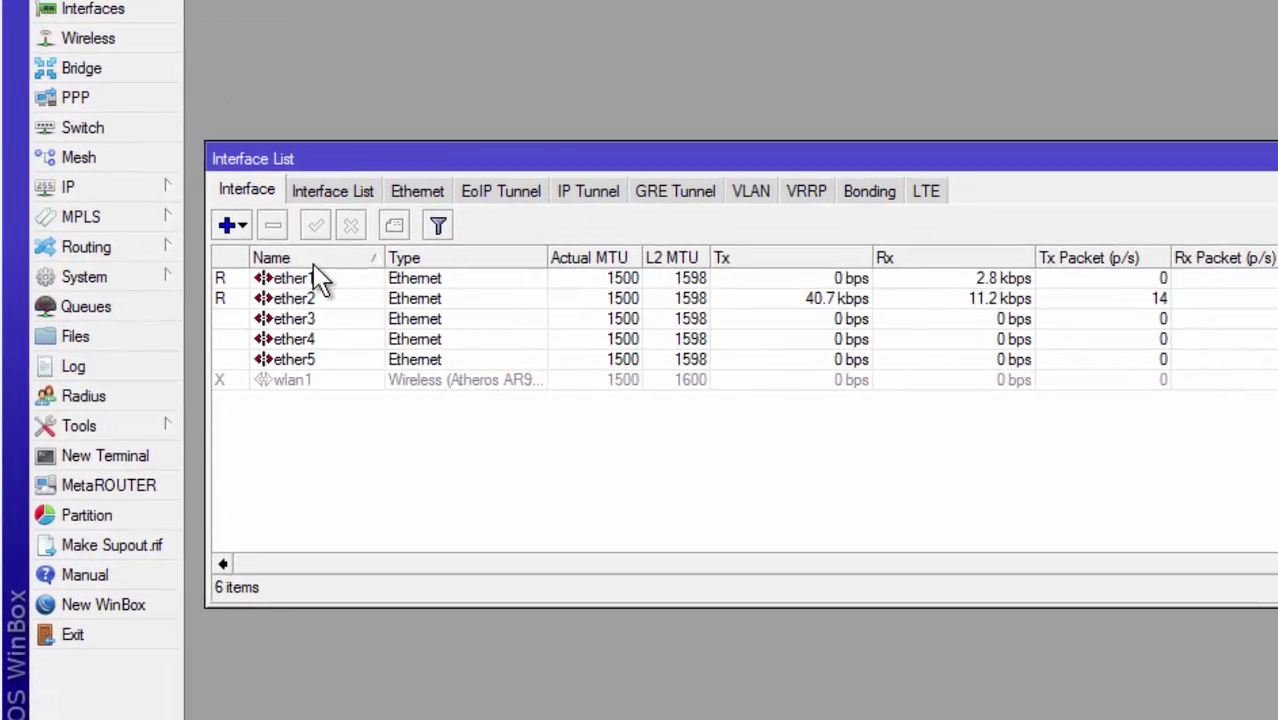
double_click(262, 295)
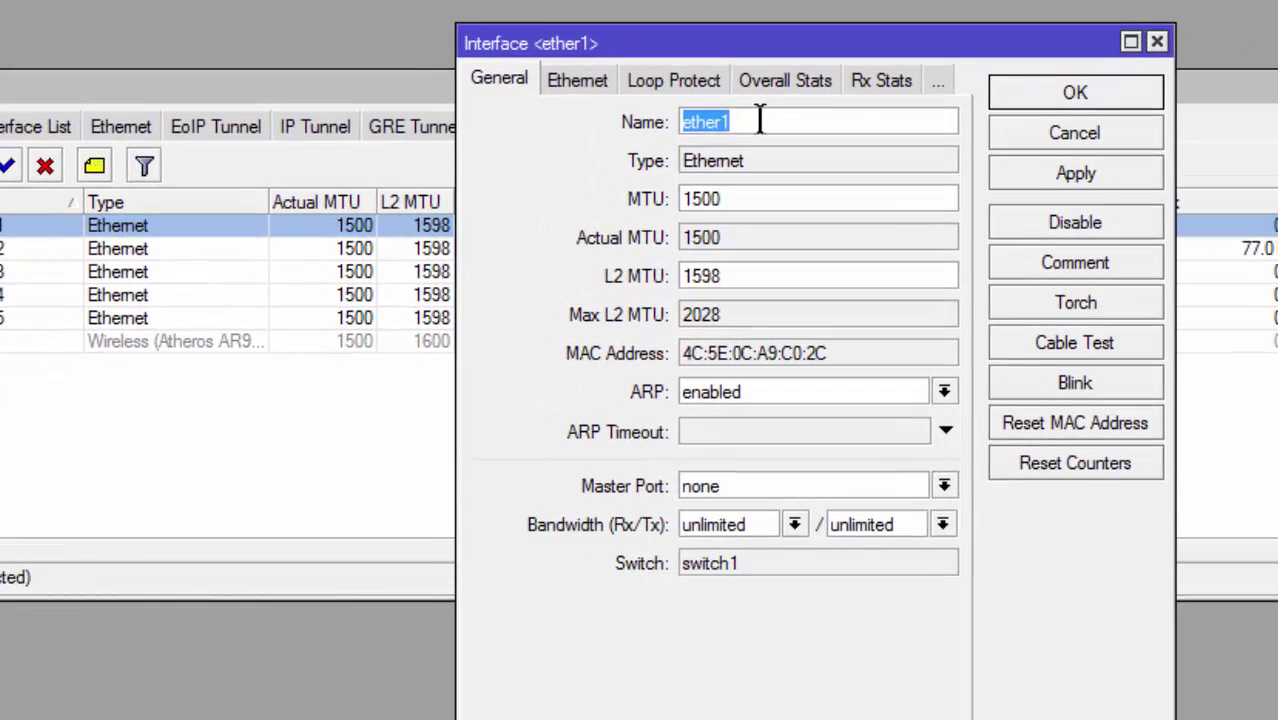
text(WAN)
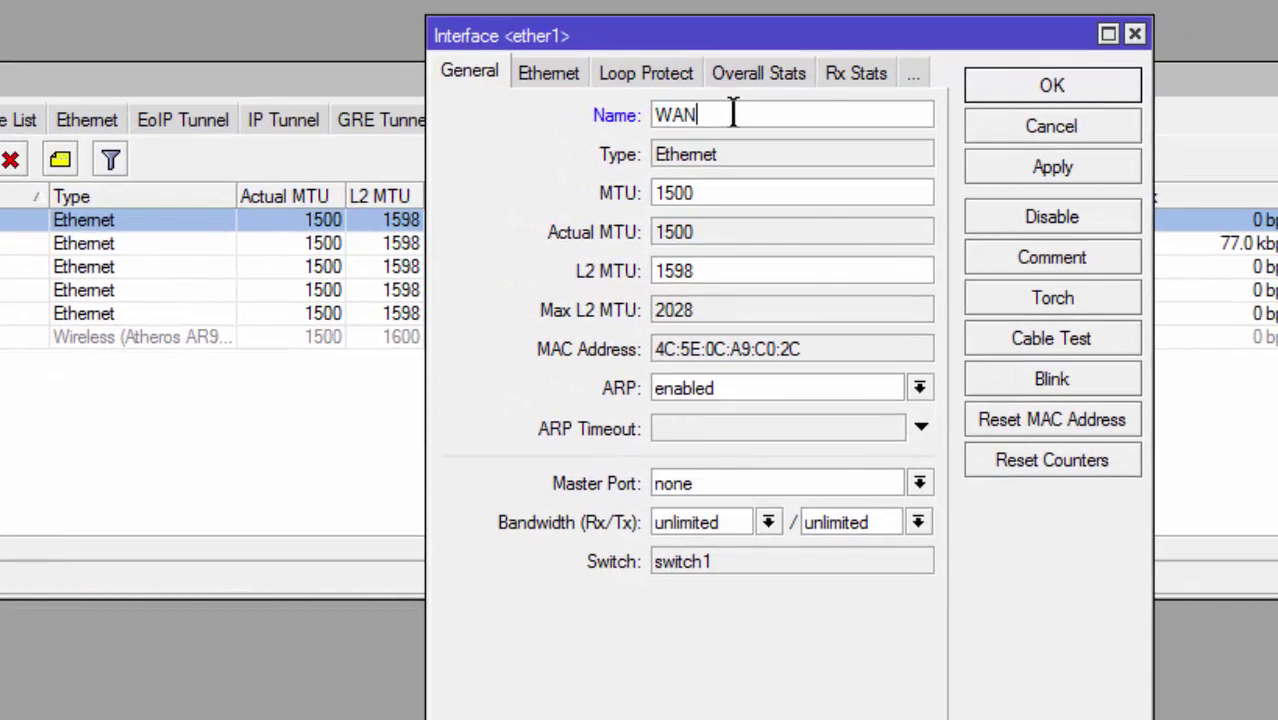
click(1017, 255)
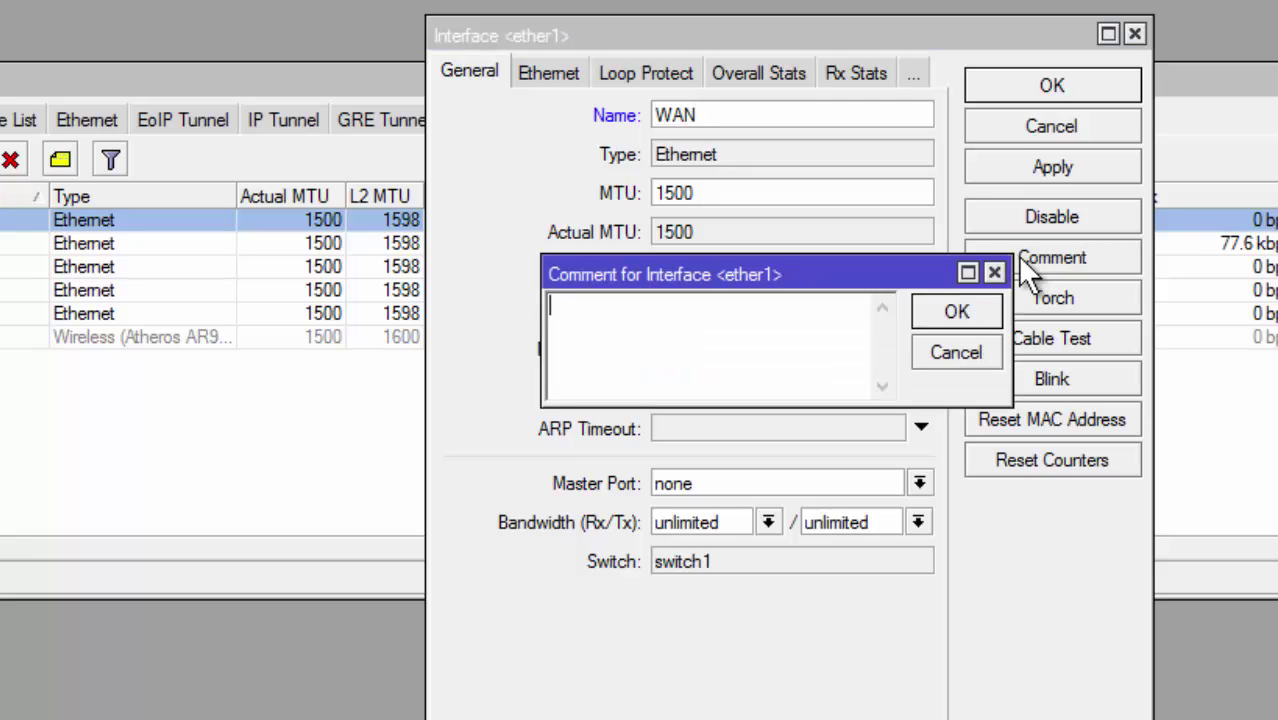
text(e)
key(BackSpace)
text(Ether1)
click(975, 312)
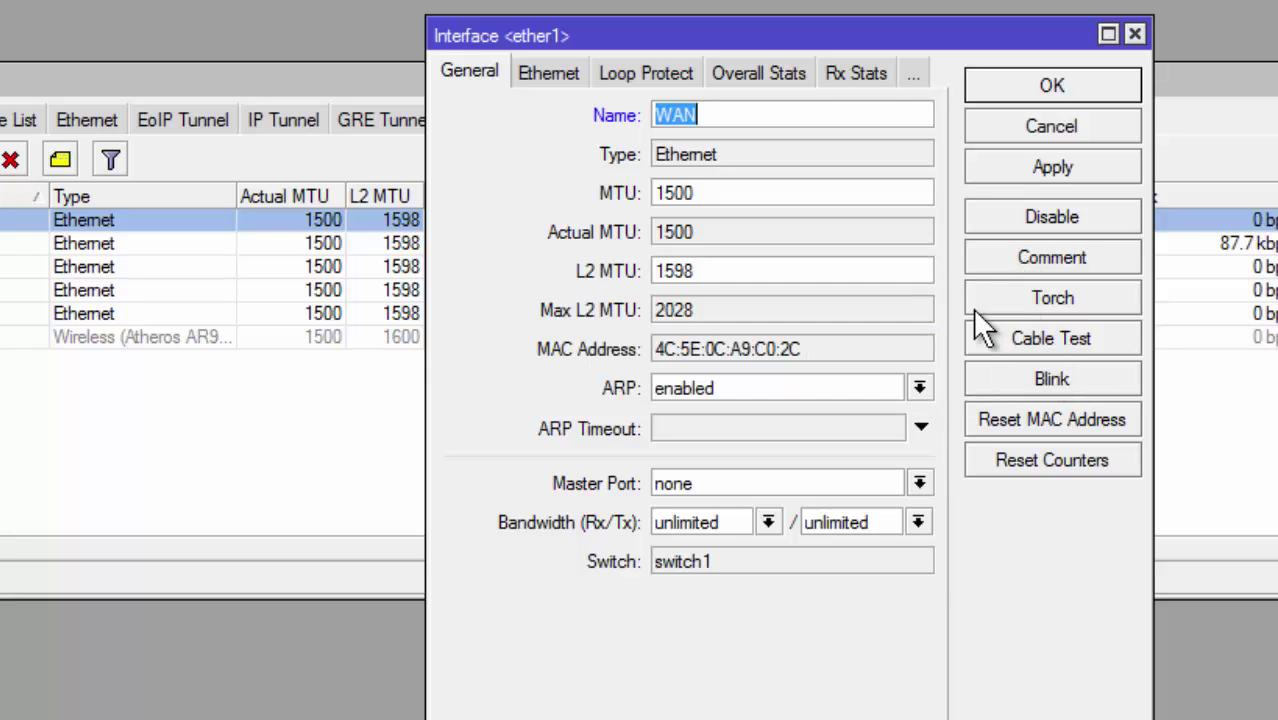
click(1030, 168)
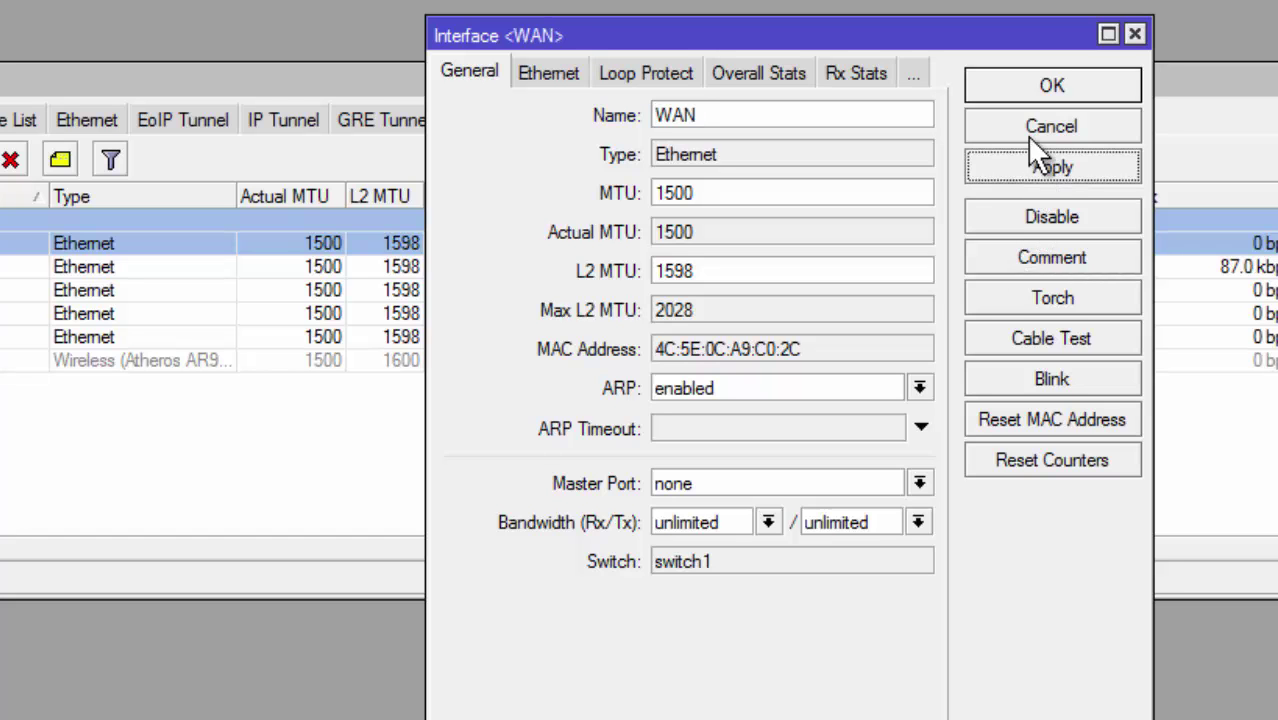
click(1030, 88)
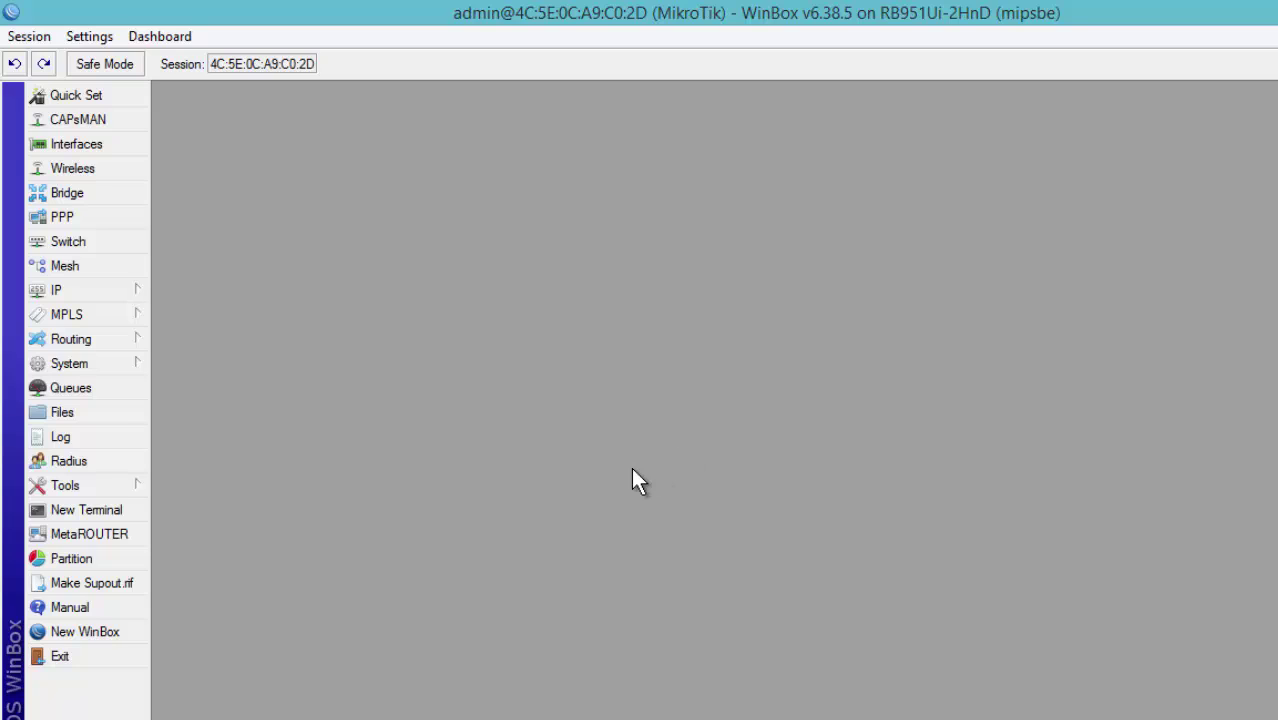
Open the router's IP address list and re-establish the connection to the router
click(82, 291)
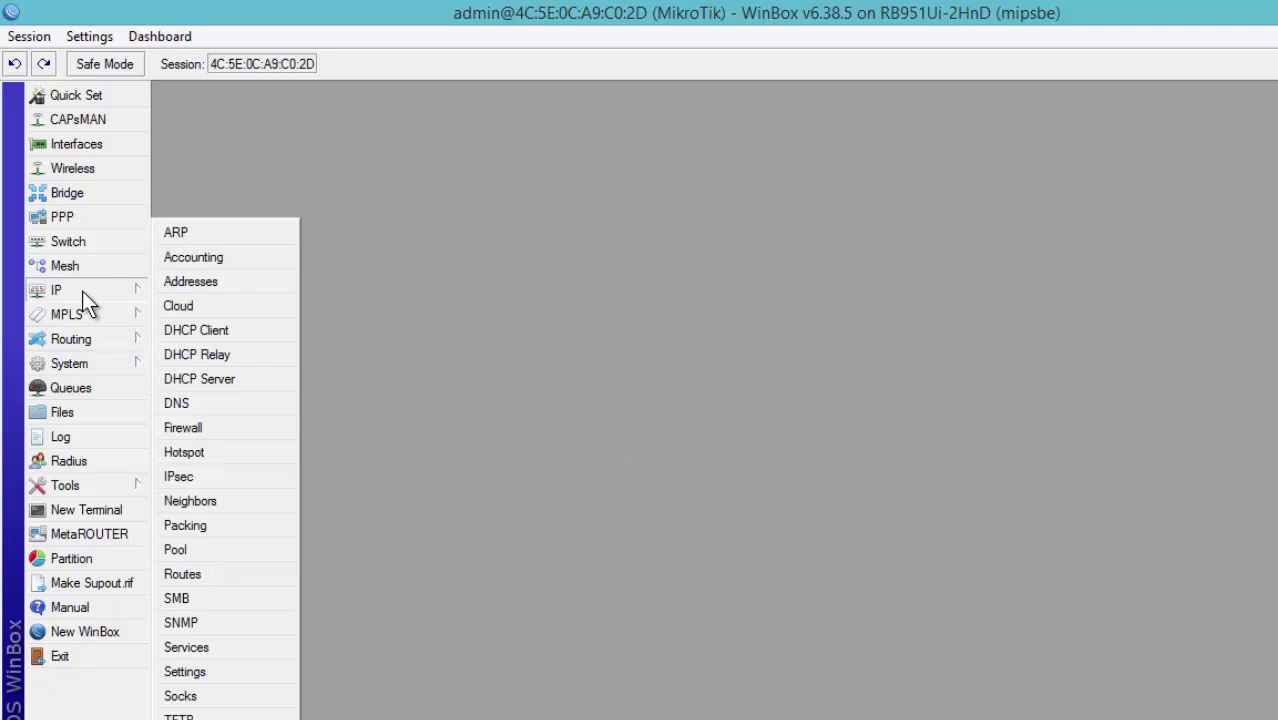
click(217, 286)
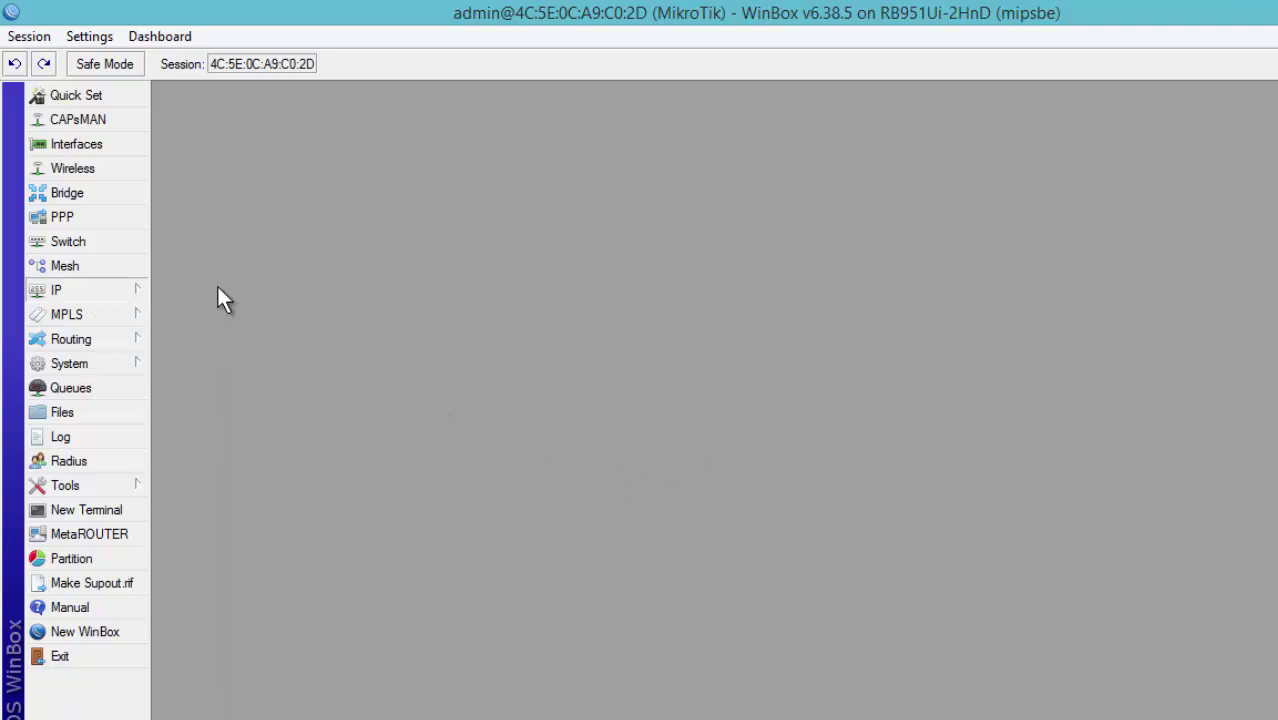
click(515, 118)
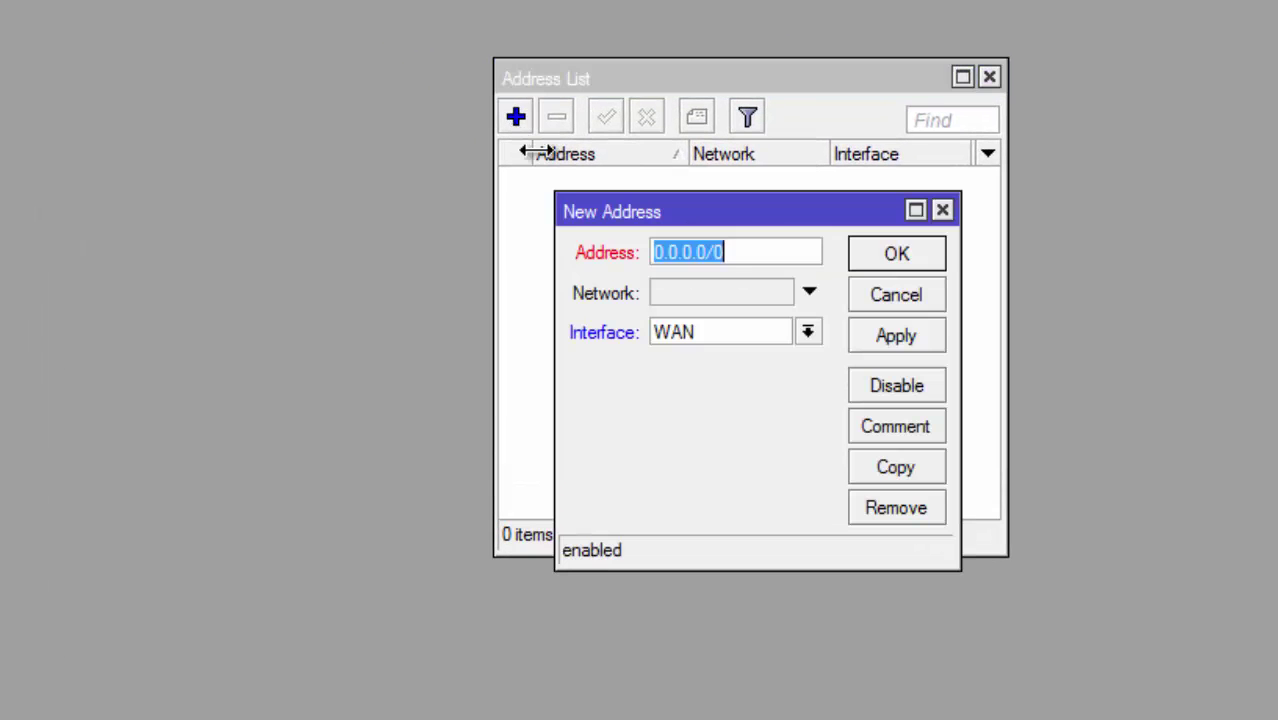
text(192)
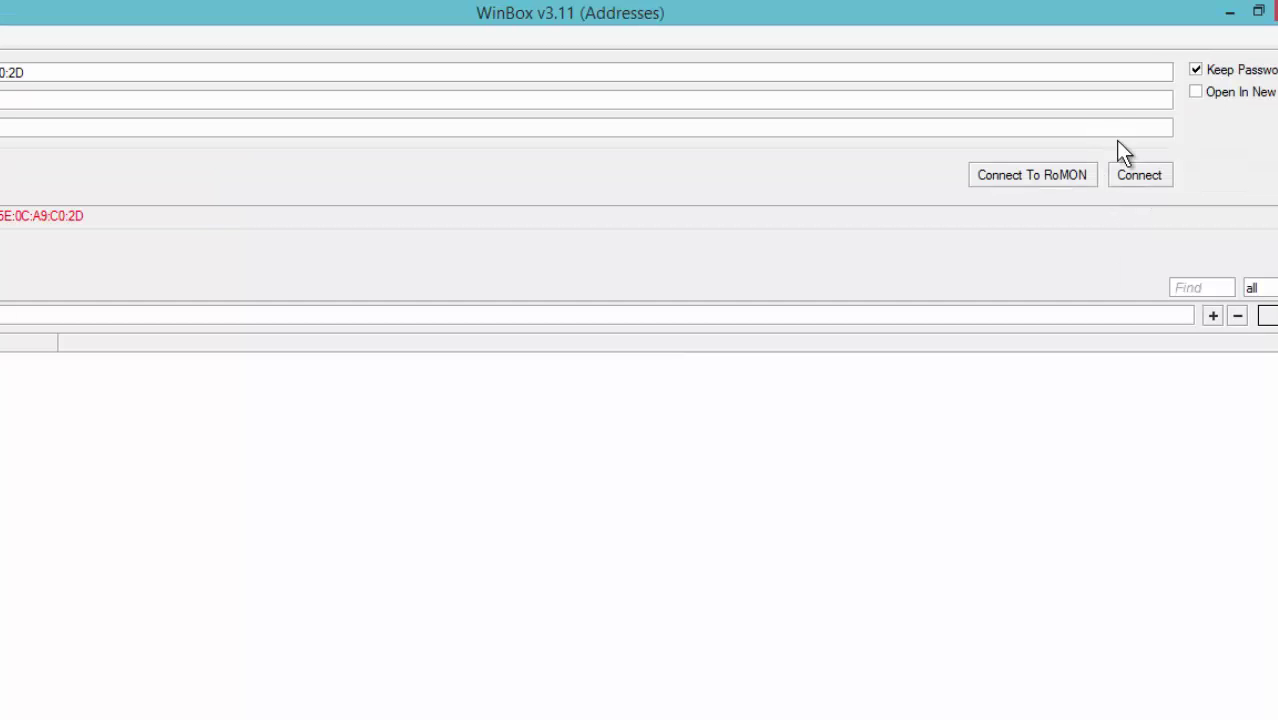
click(1136, 172)
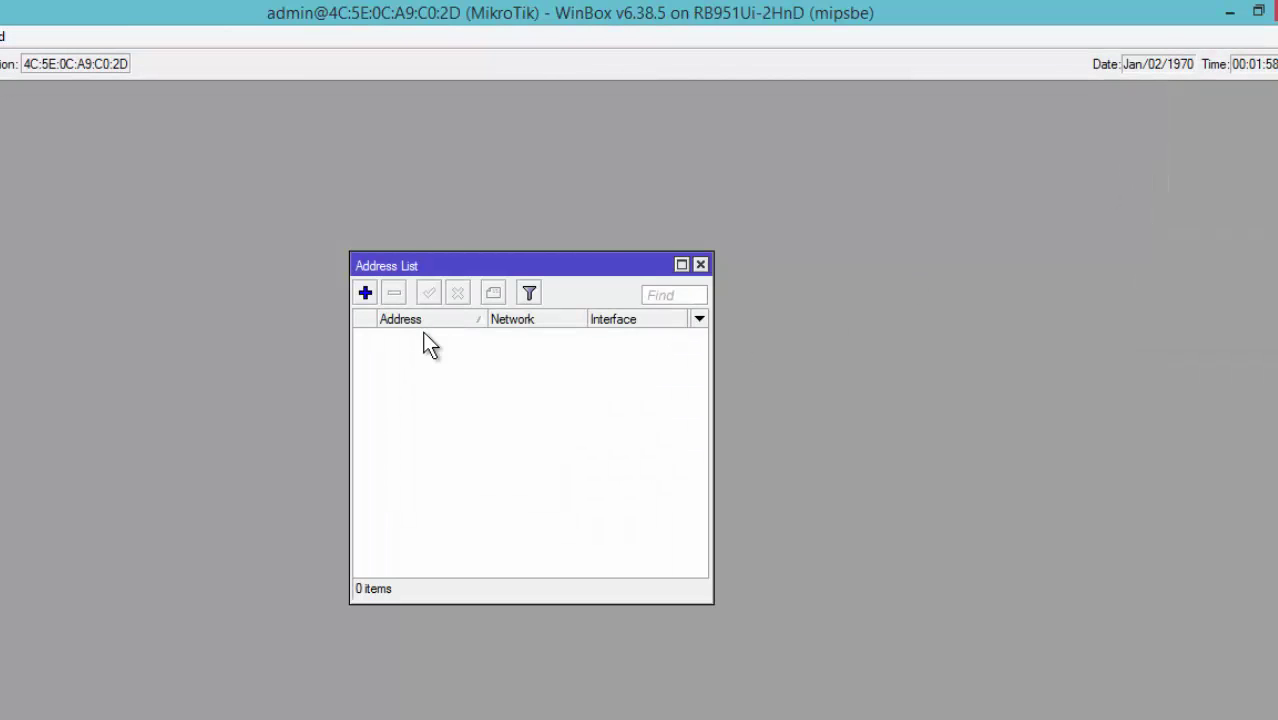
Add the IP address 192.168.0.2/24 to the WAN interface
click(365, 293)
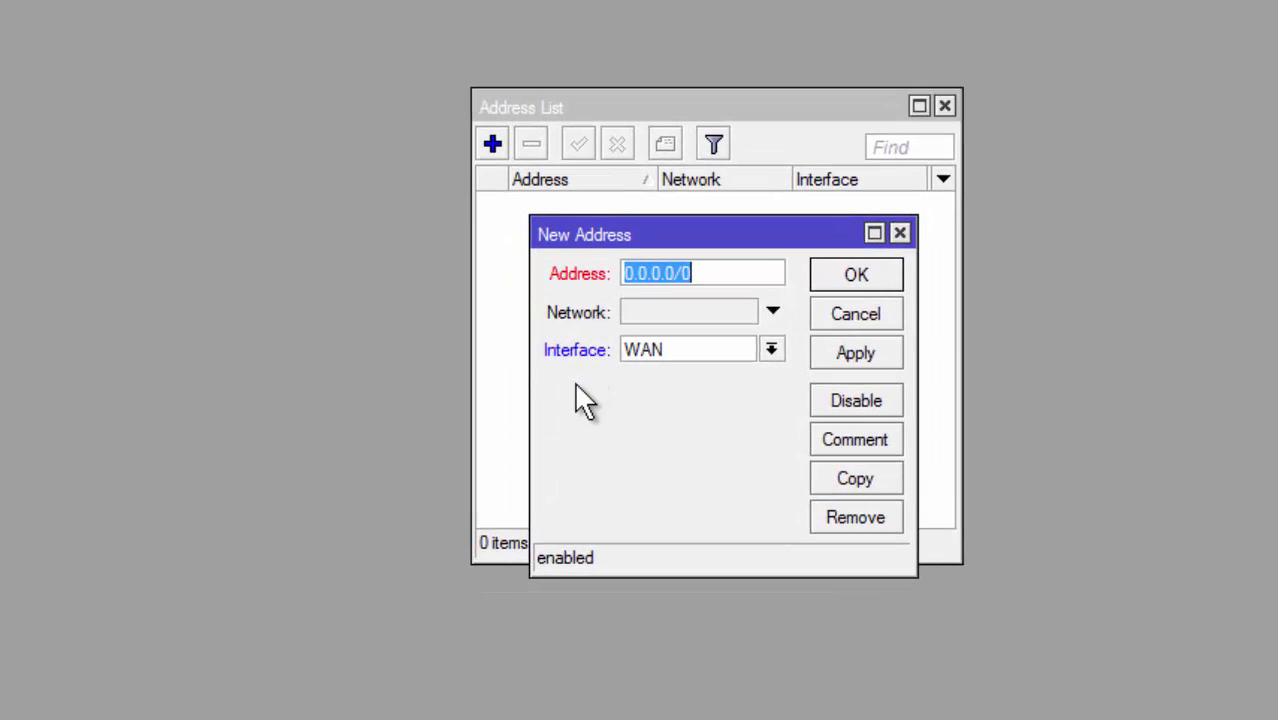
key(BackSpace)
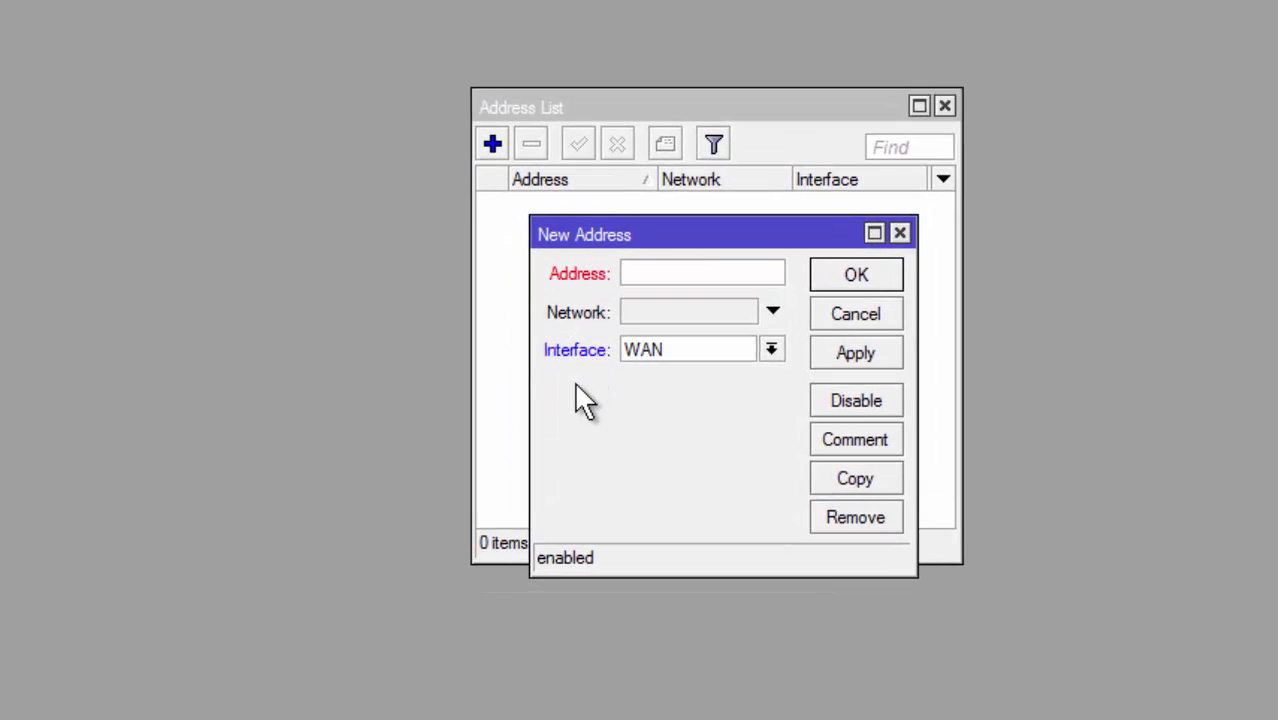
text(192.1)
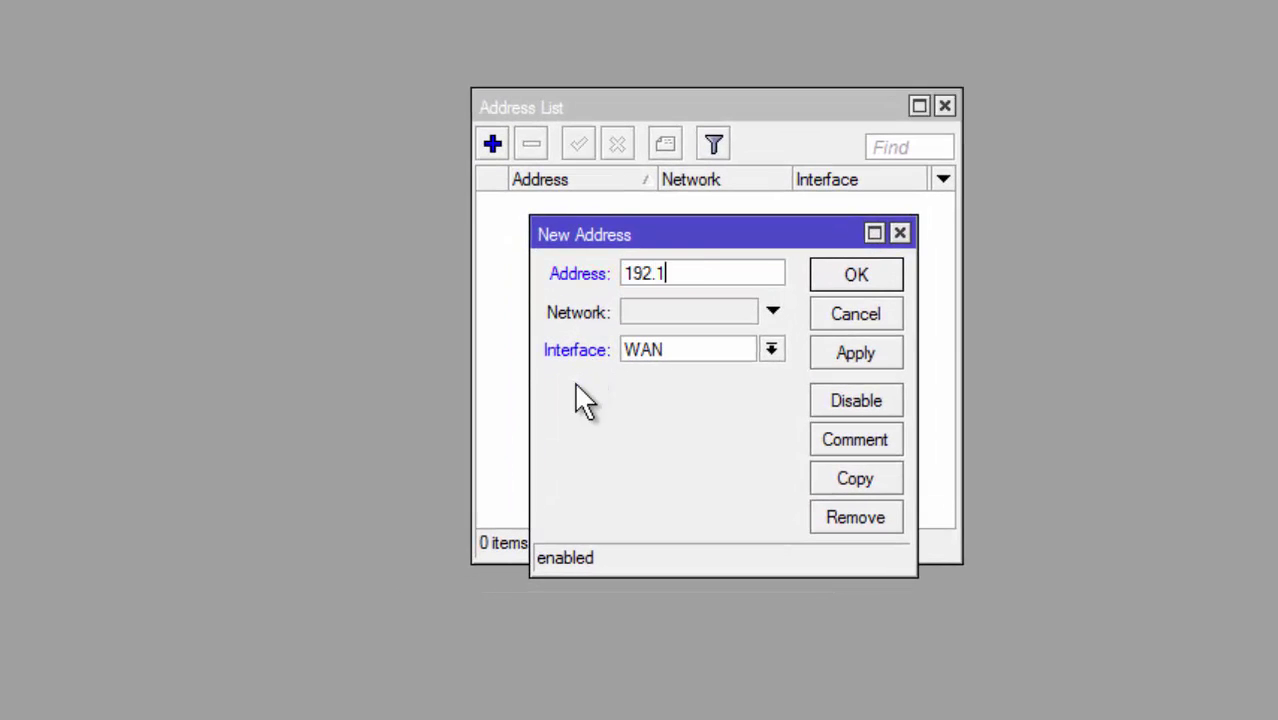
text(68.0.2/24)
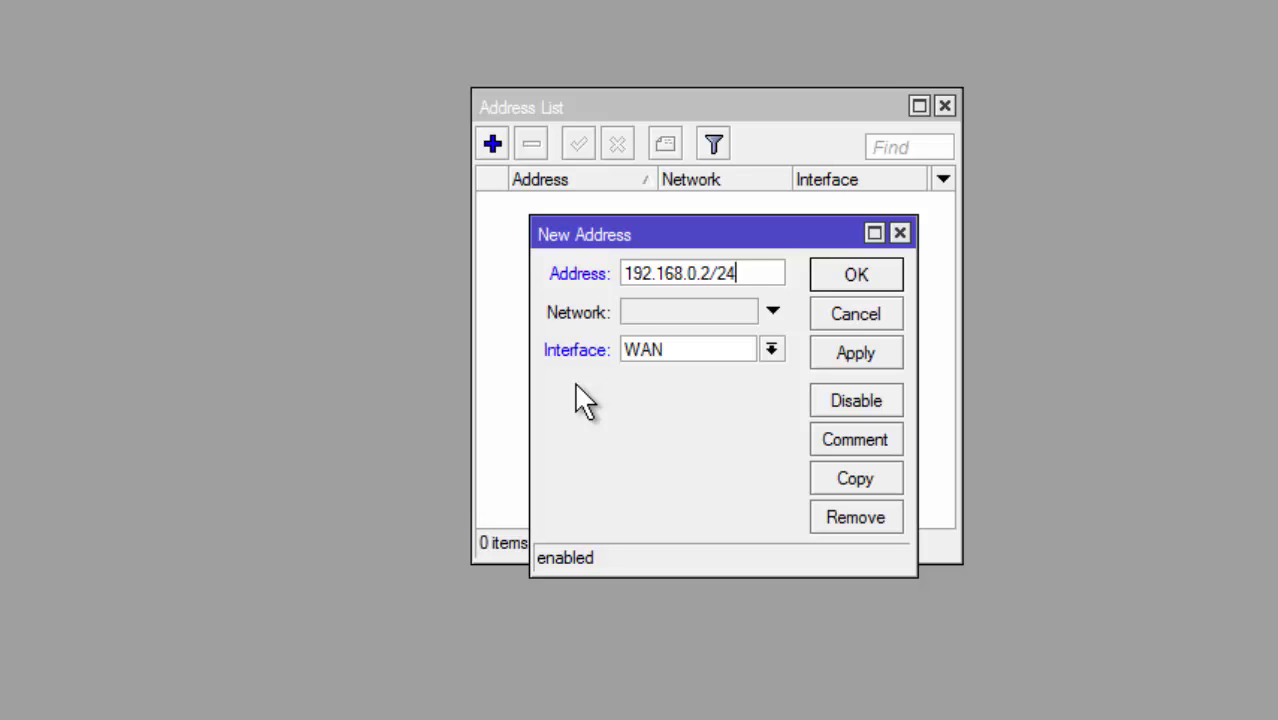
click(701, 349)
click(704, 349)
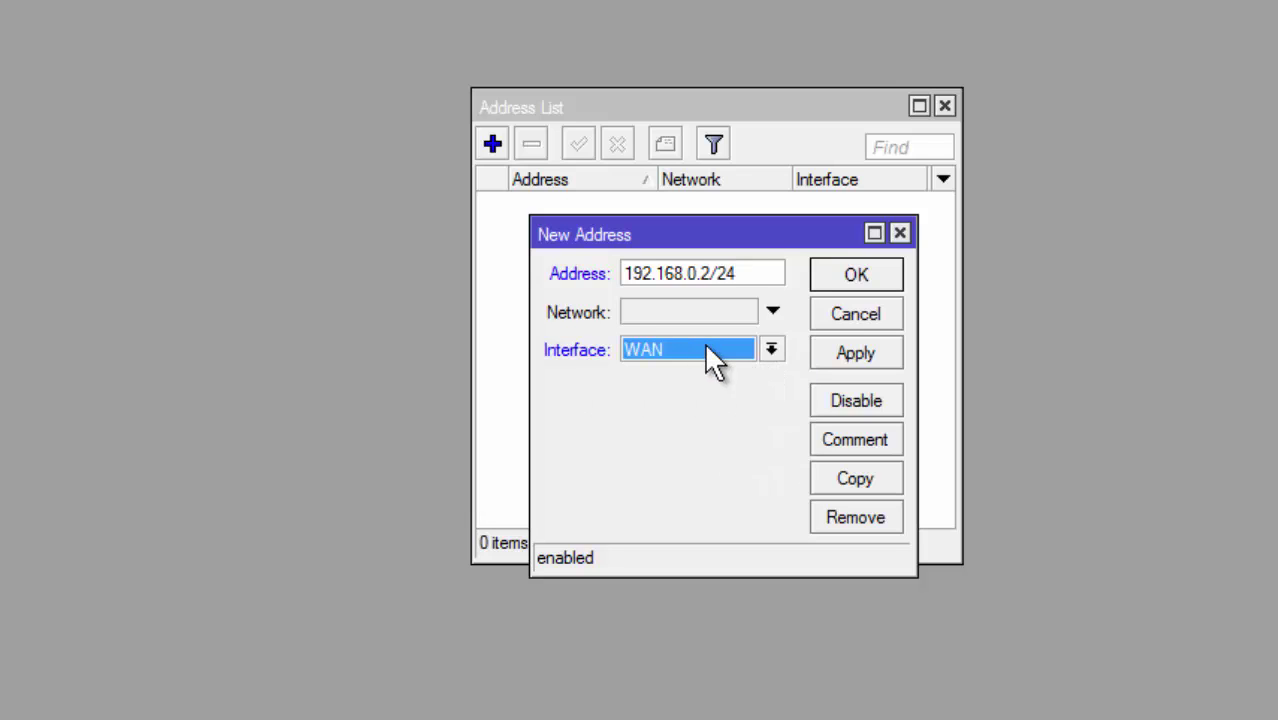
click(840, 352)
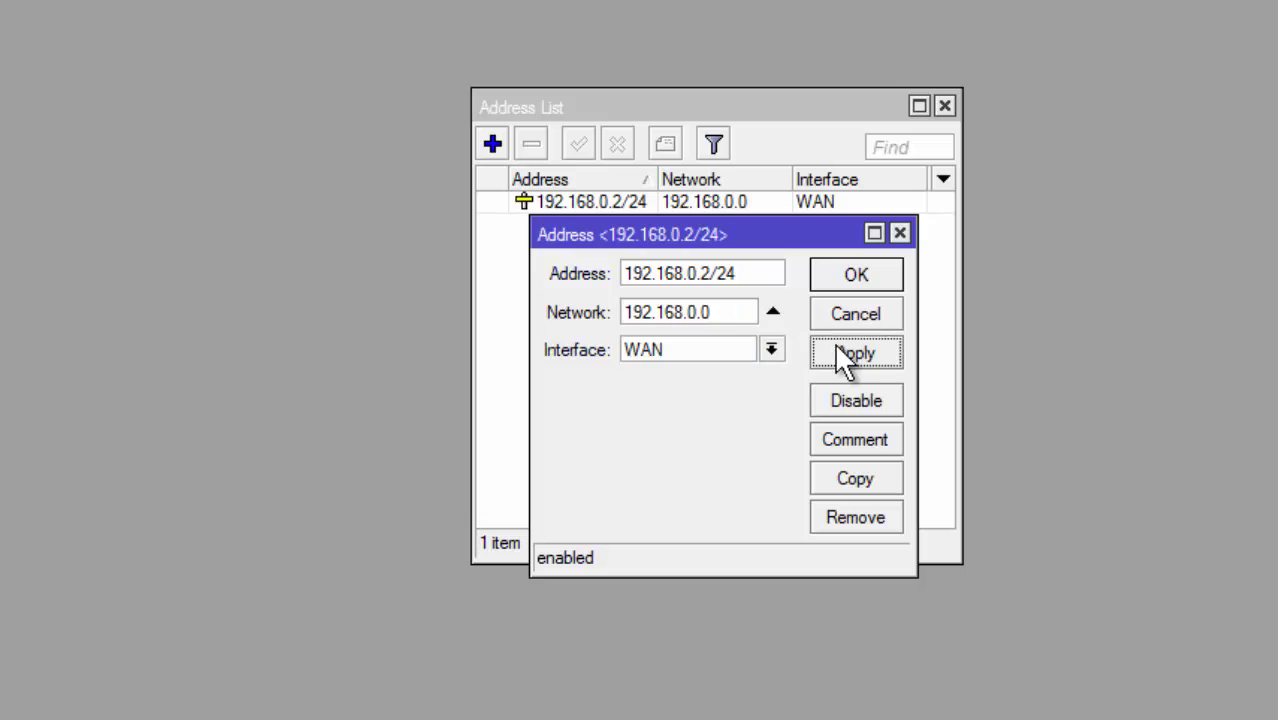
click(848, 282)
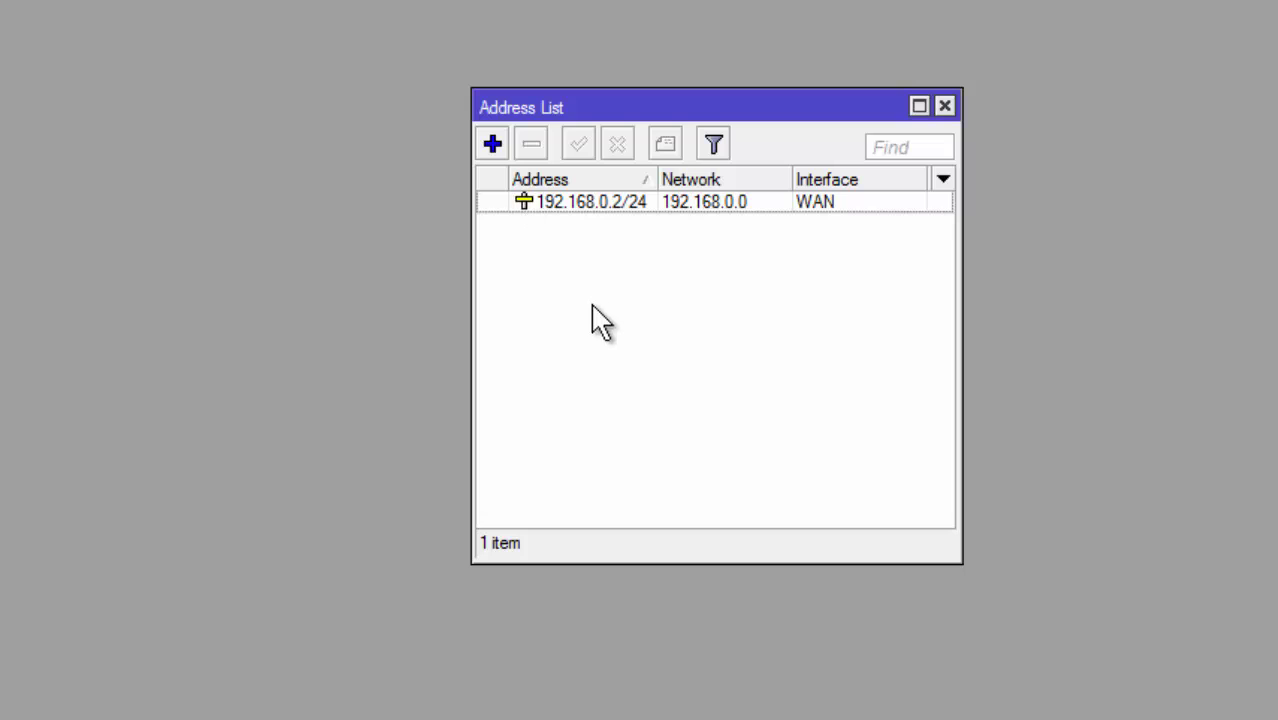
Add the IP address 192.168.10.1/24 to the ether2 interface and close the address list
click(492, 145)
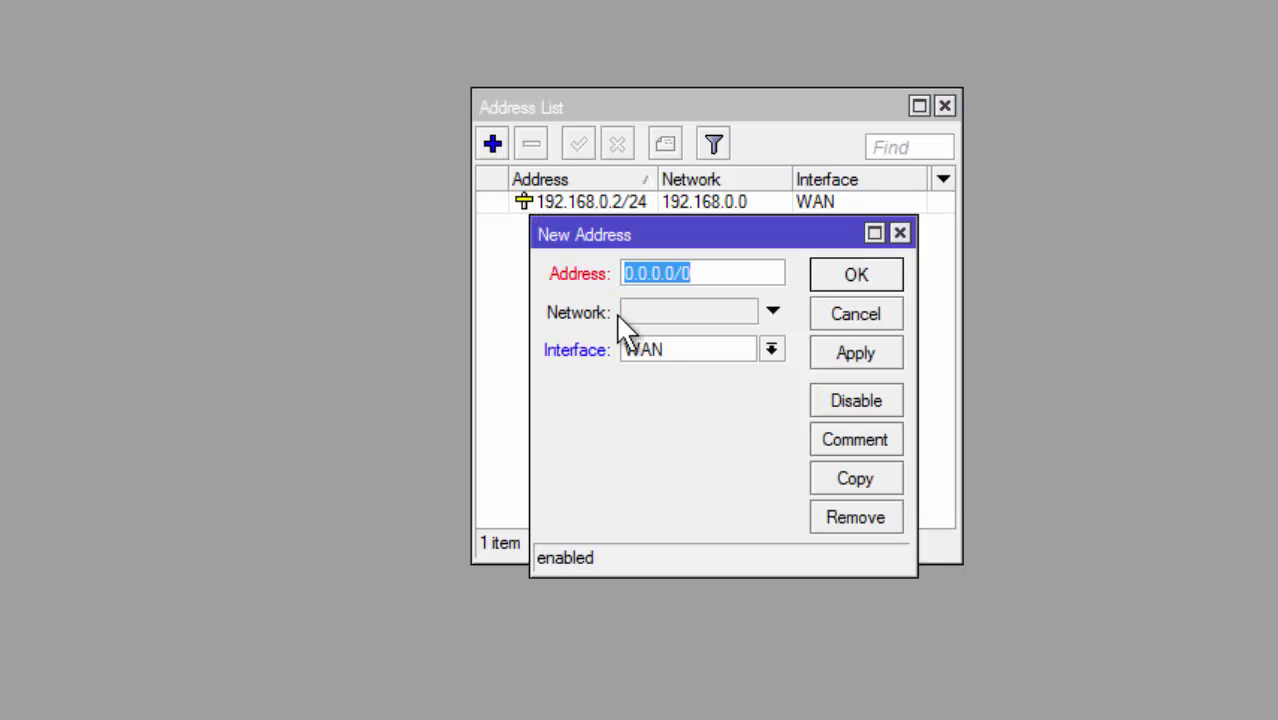
text(192)
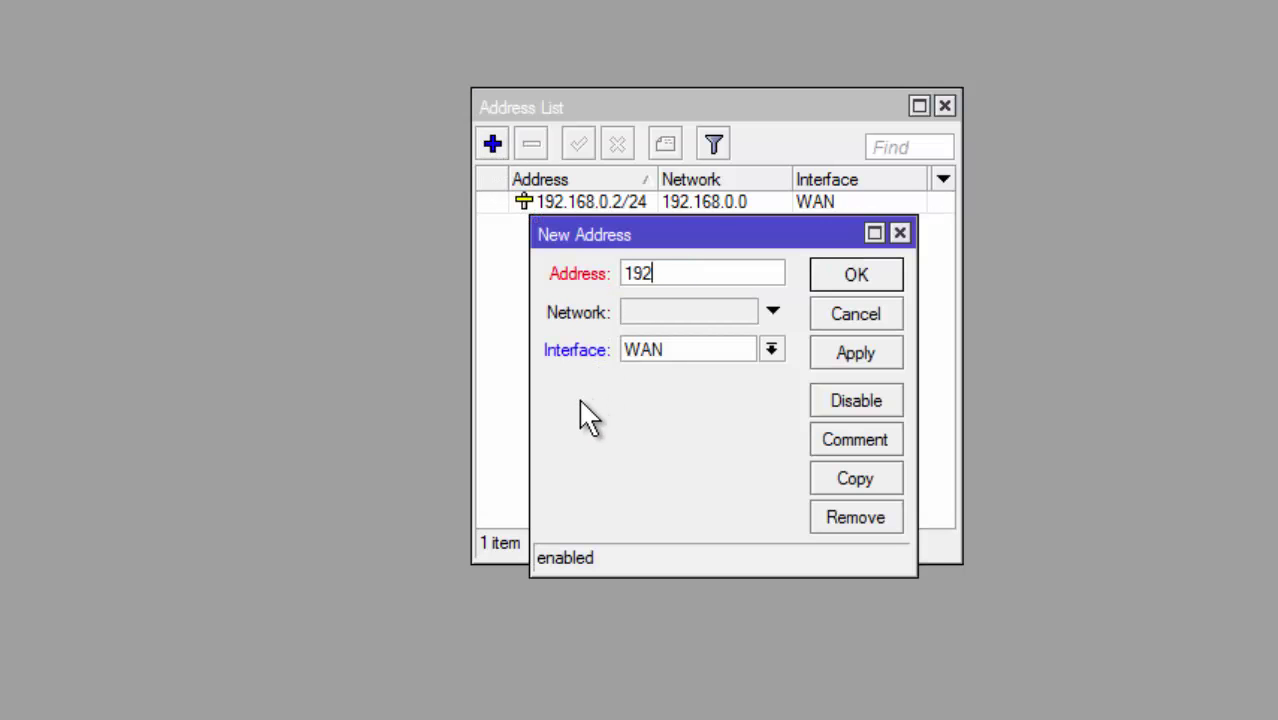
text(.168.10)
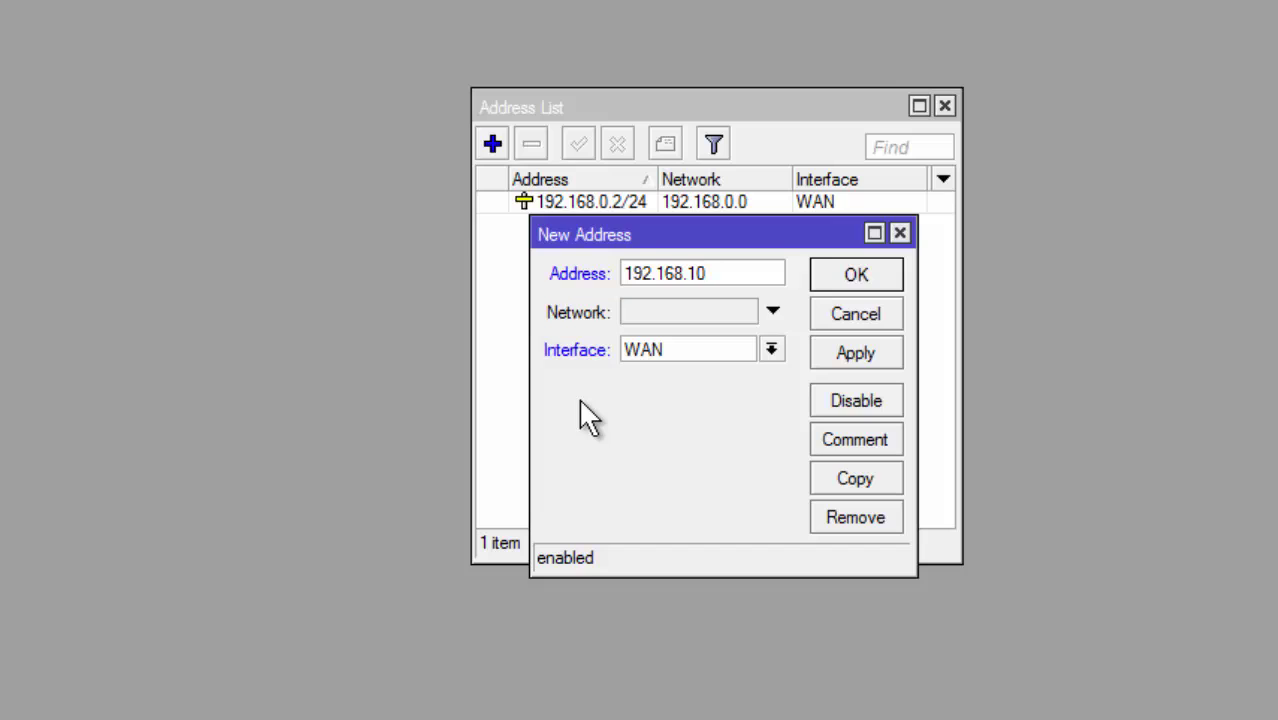
text(.1/24)
click(673, 354)
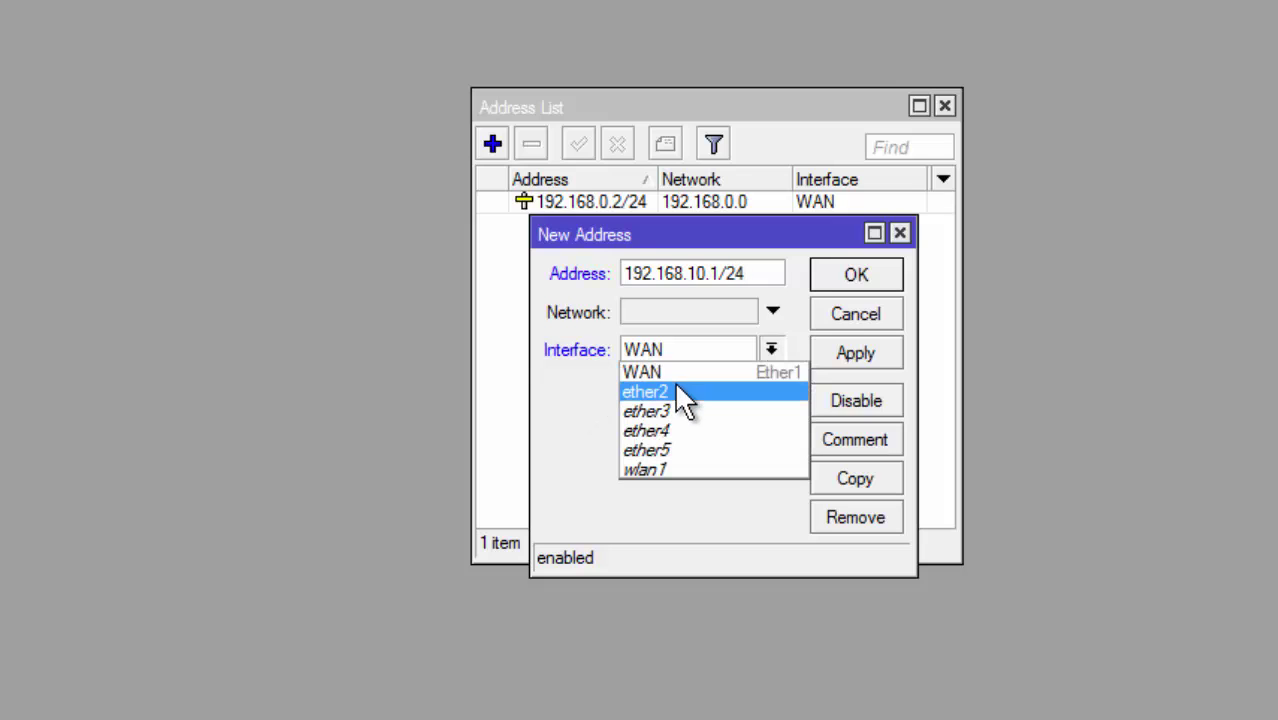
click(674, 390)
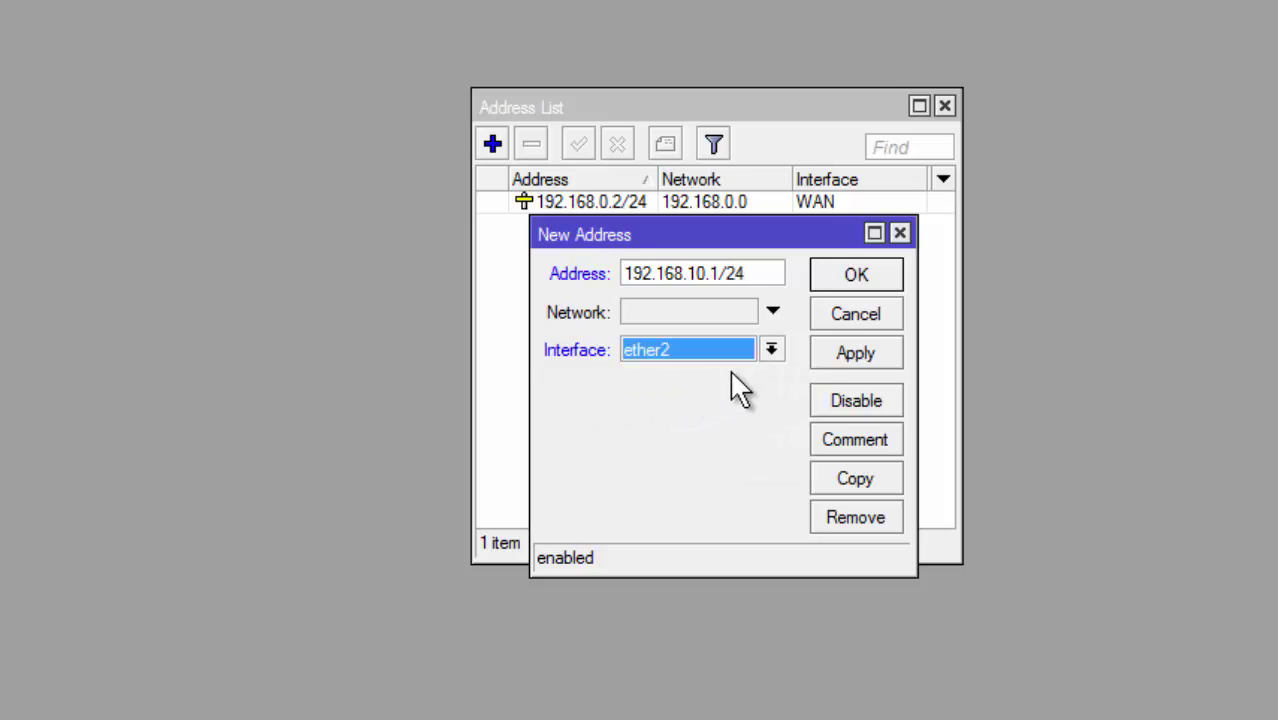
click(855, 361)
click(857, 280)
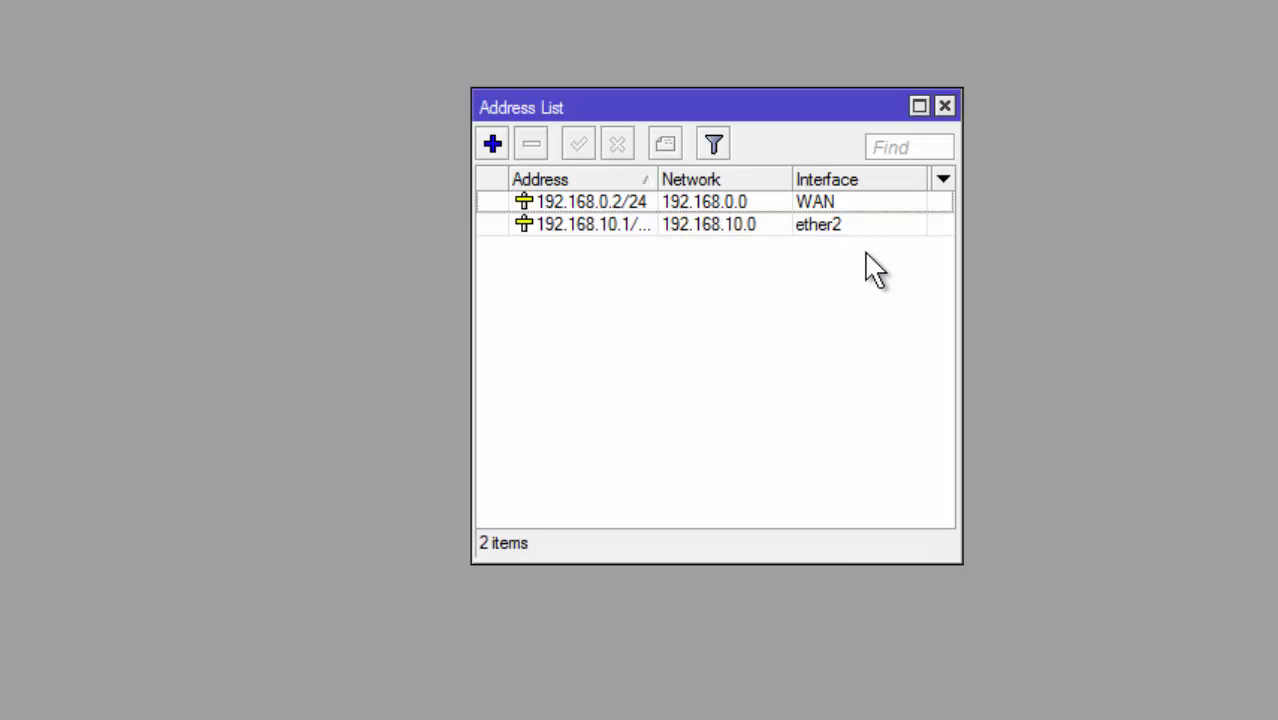
click(946, 106)
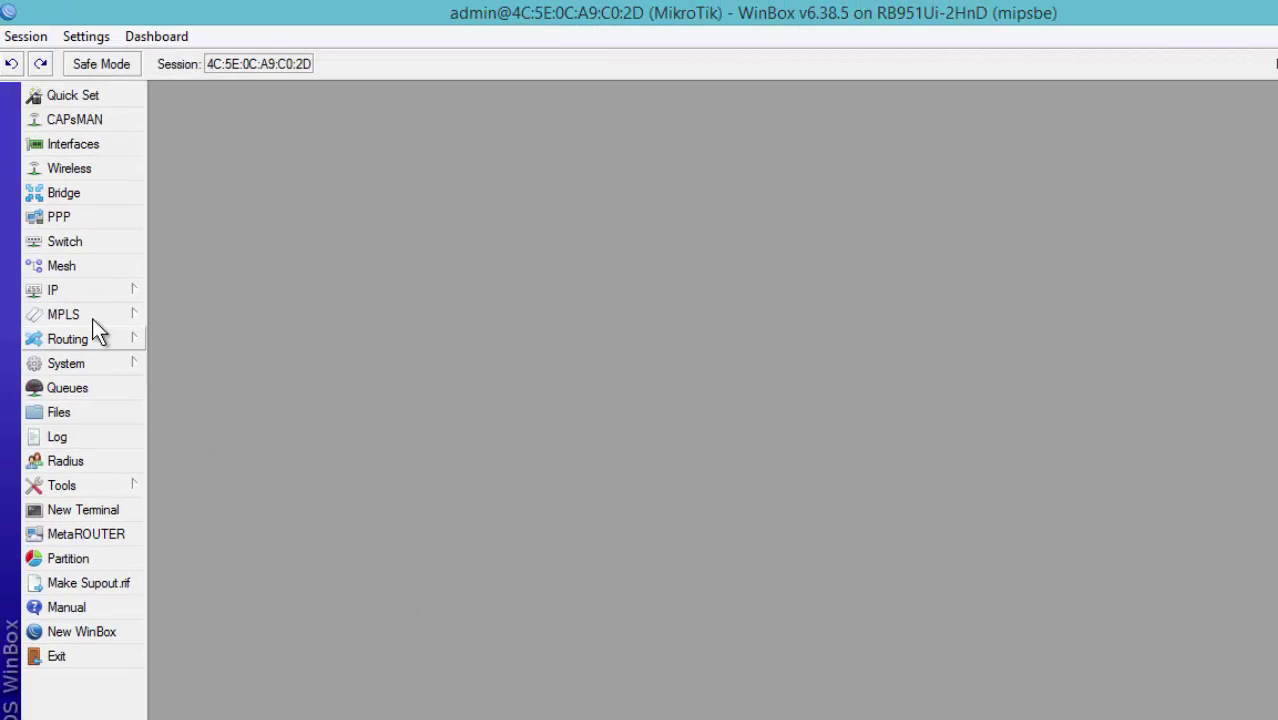
Start a new firewall NAT rule on the srcnat chain with WAN as the outgoing interface
click(85, 290)
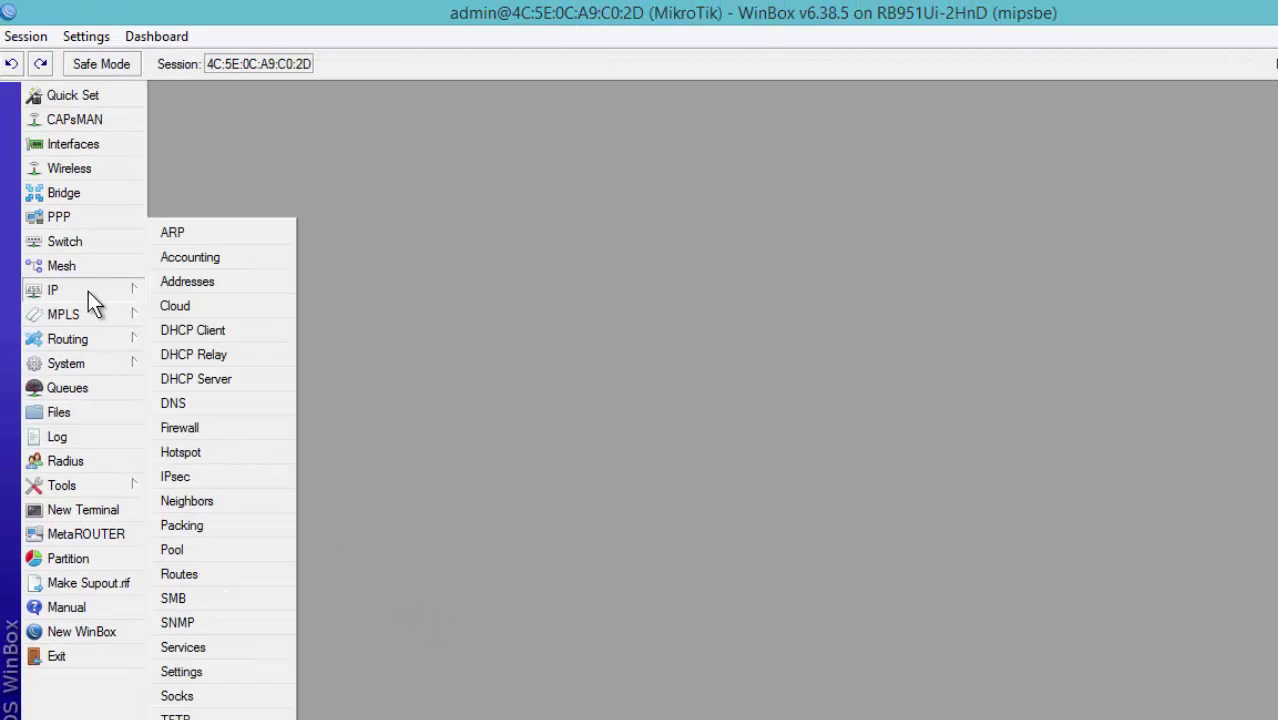
click(226, 427)
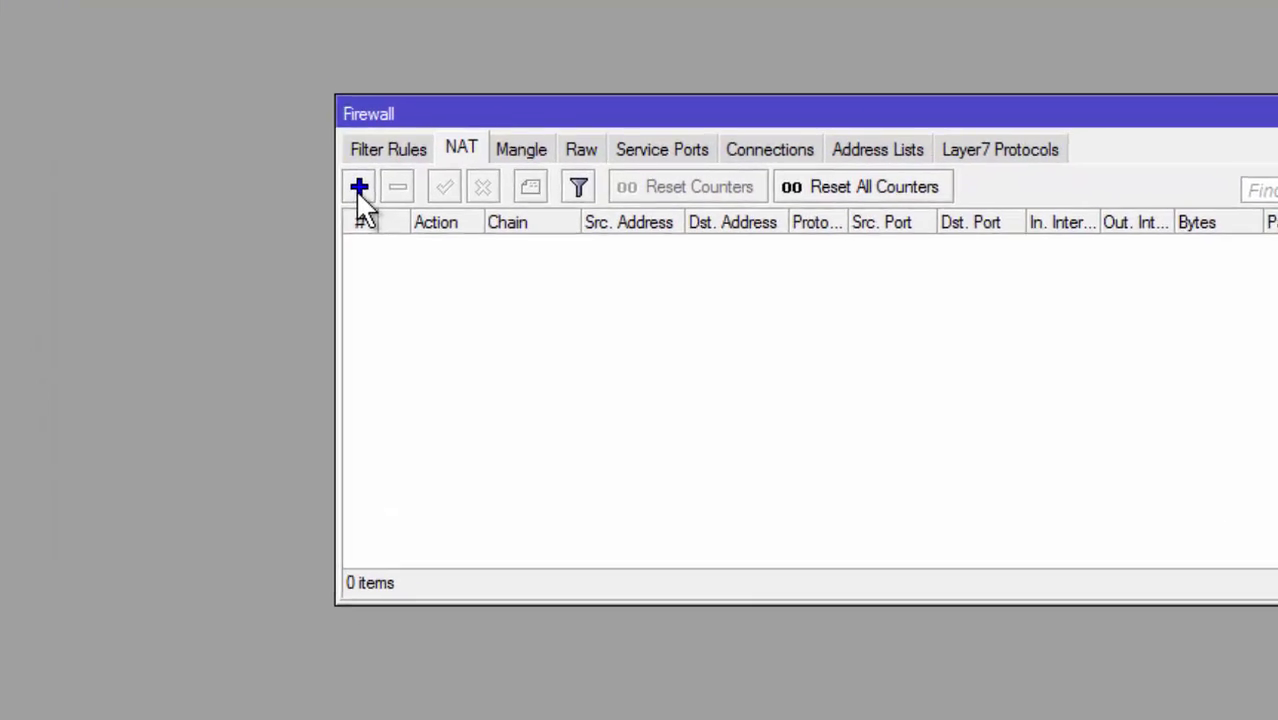
click(397, 259)
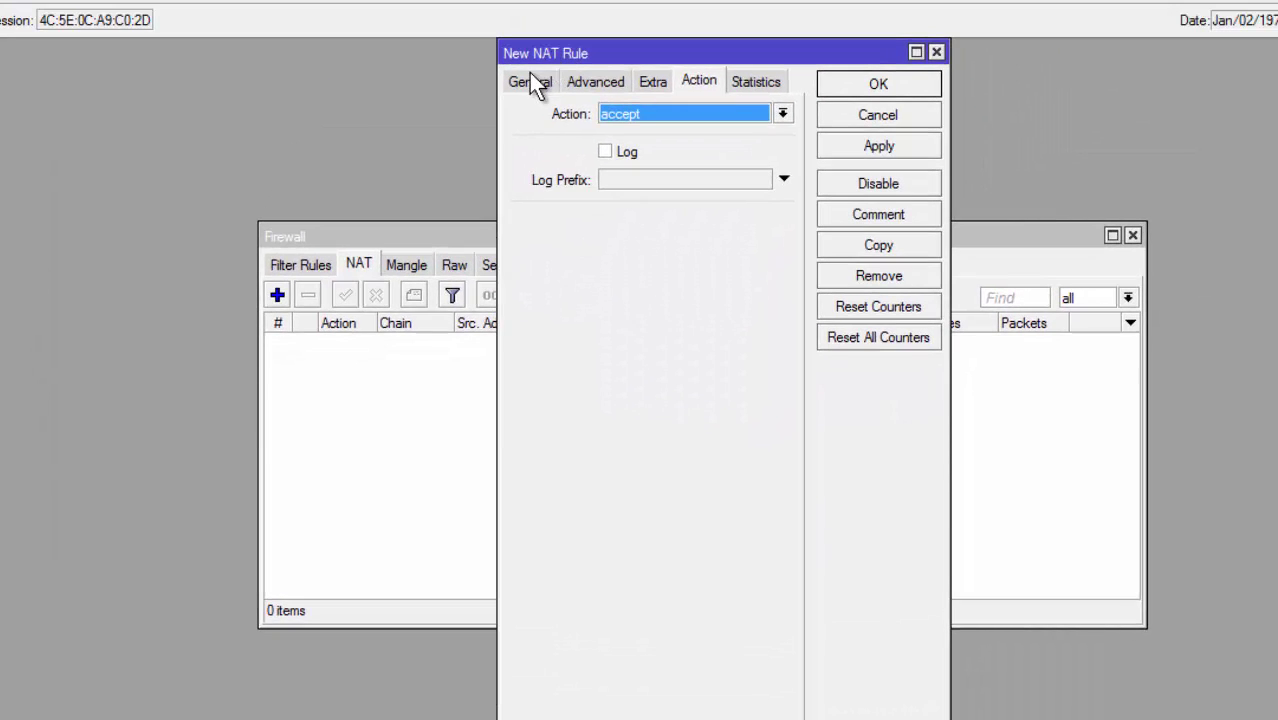
click(530, 82)
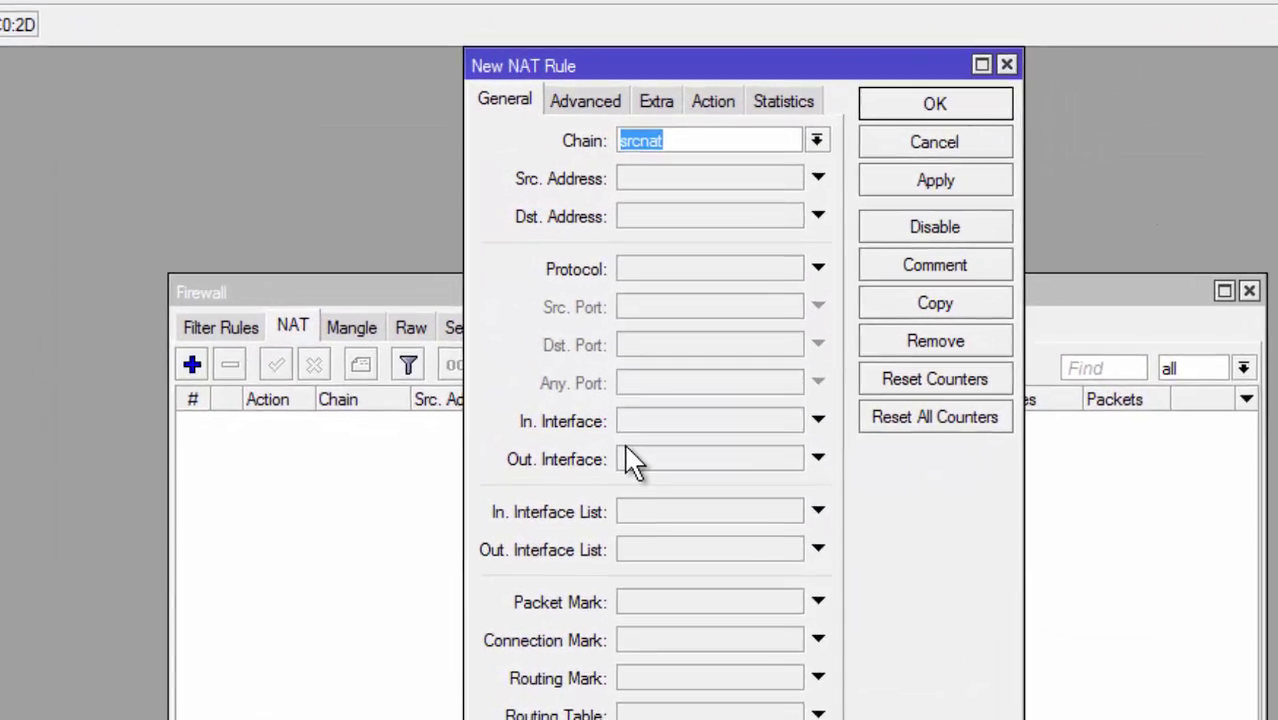
click(626, 457)
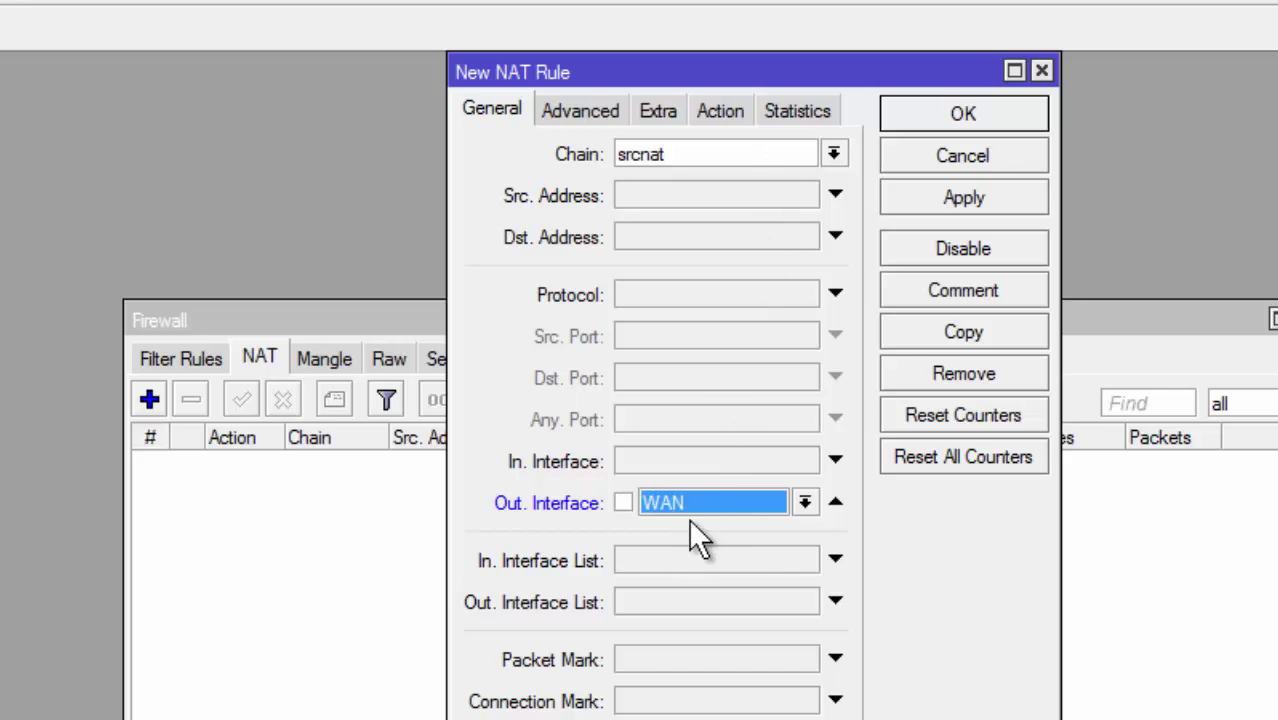
Set the NAT rule's action to masquerade, save the rule and close the firewall list
click(714, 116)
click(703, 154)
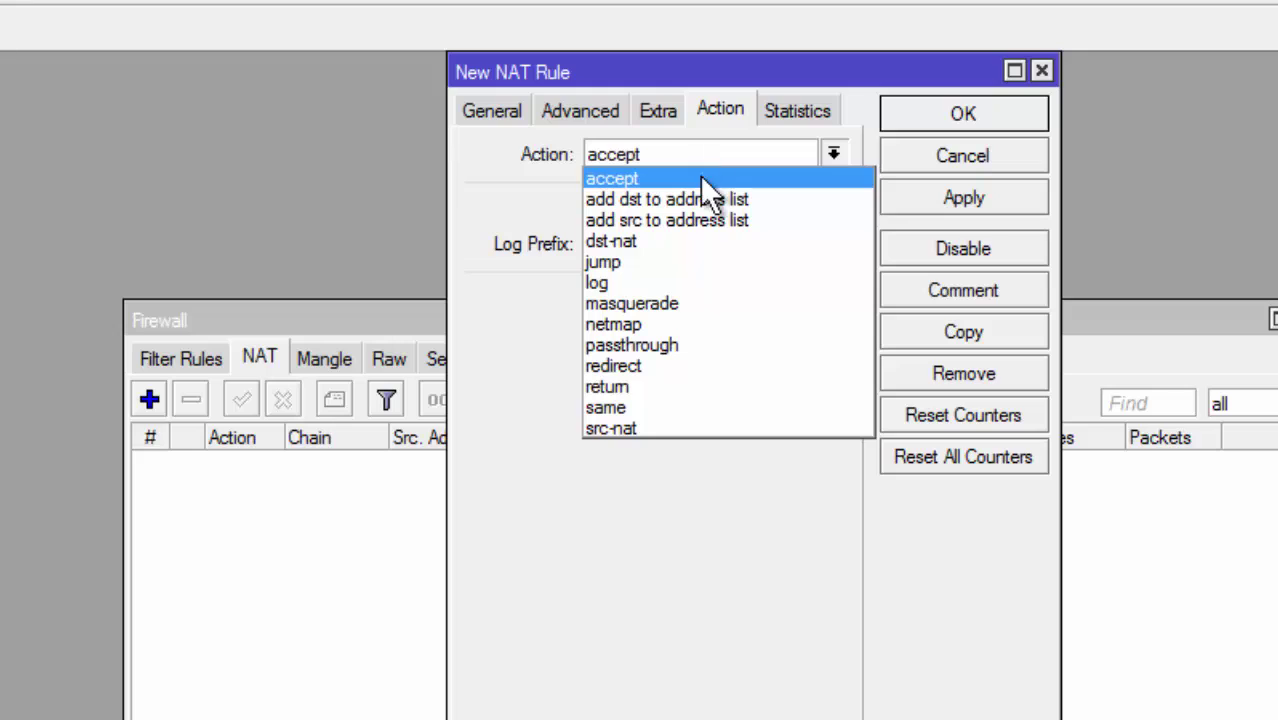
click(695, 306)
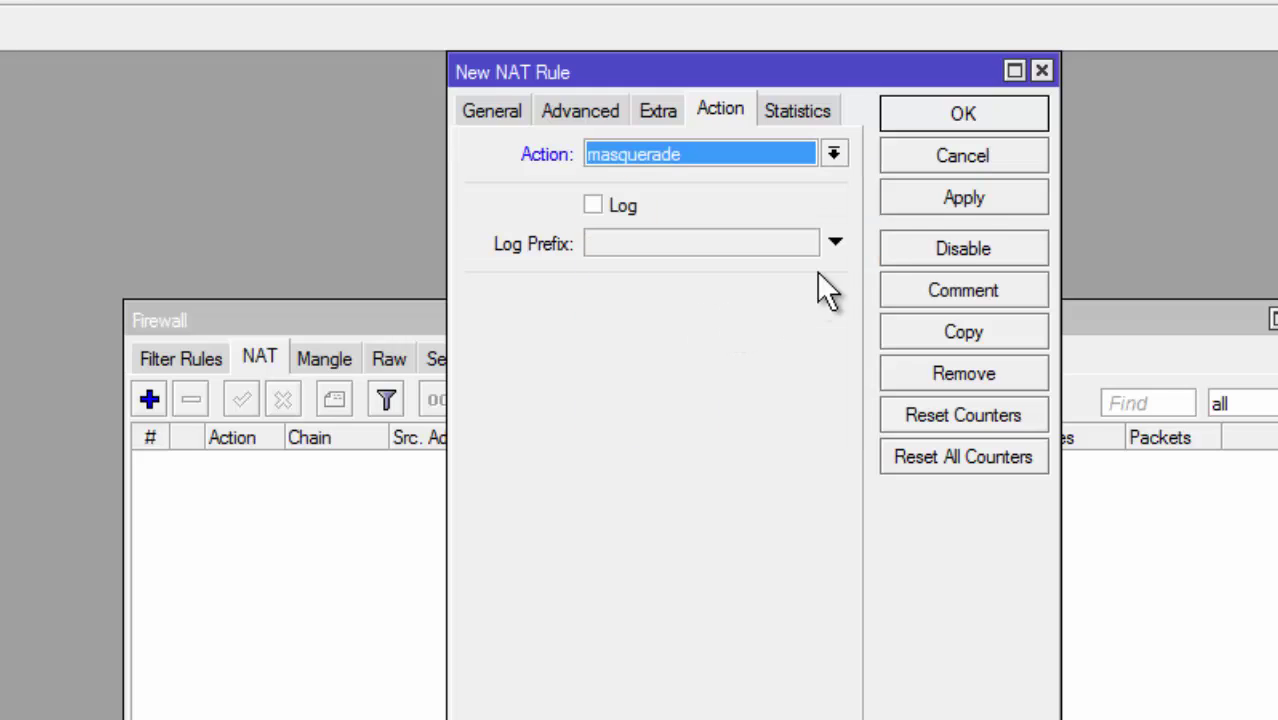
click(962, 198)
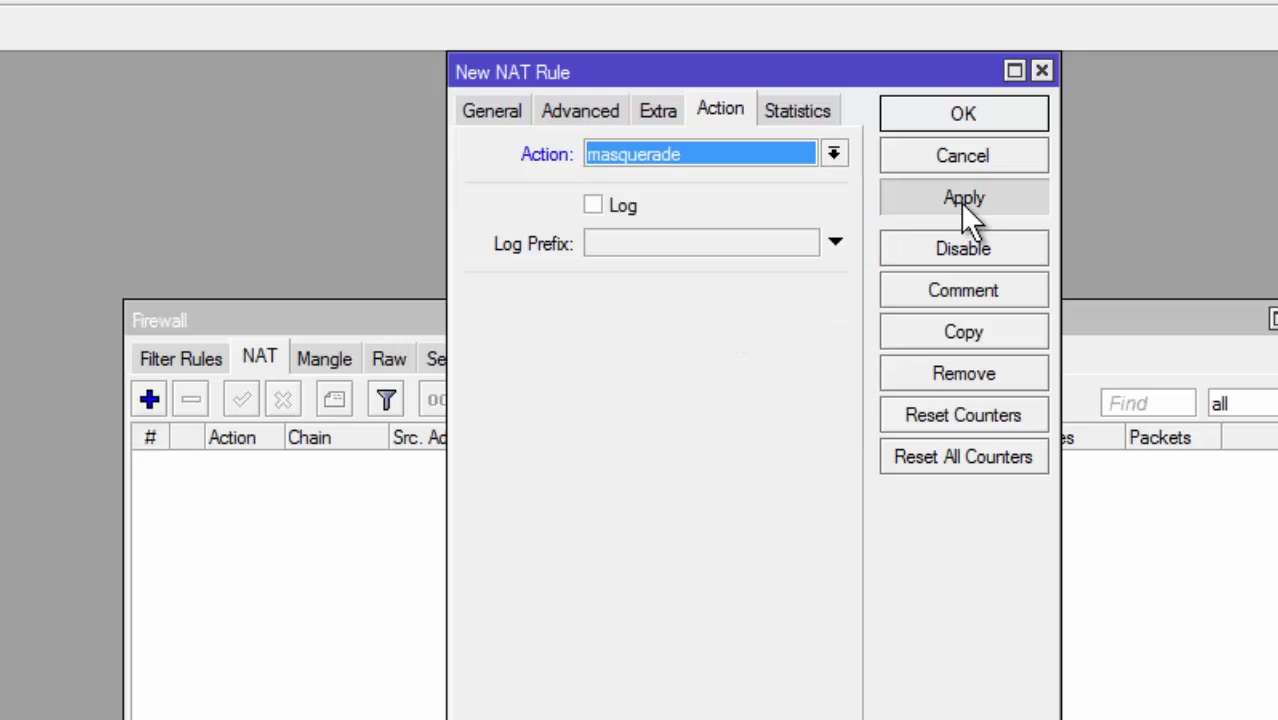
click(960, 122)
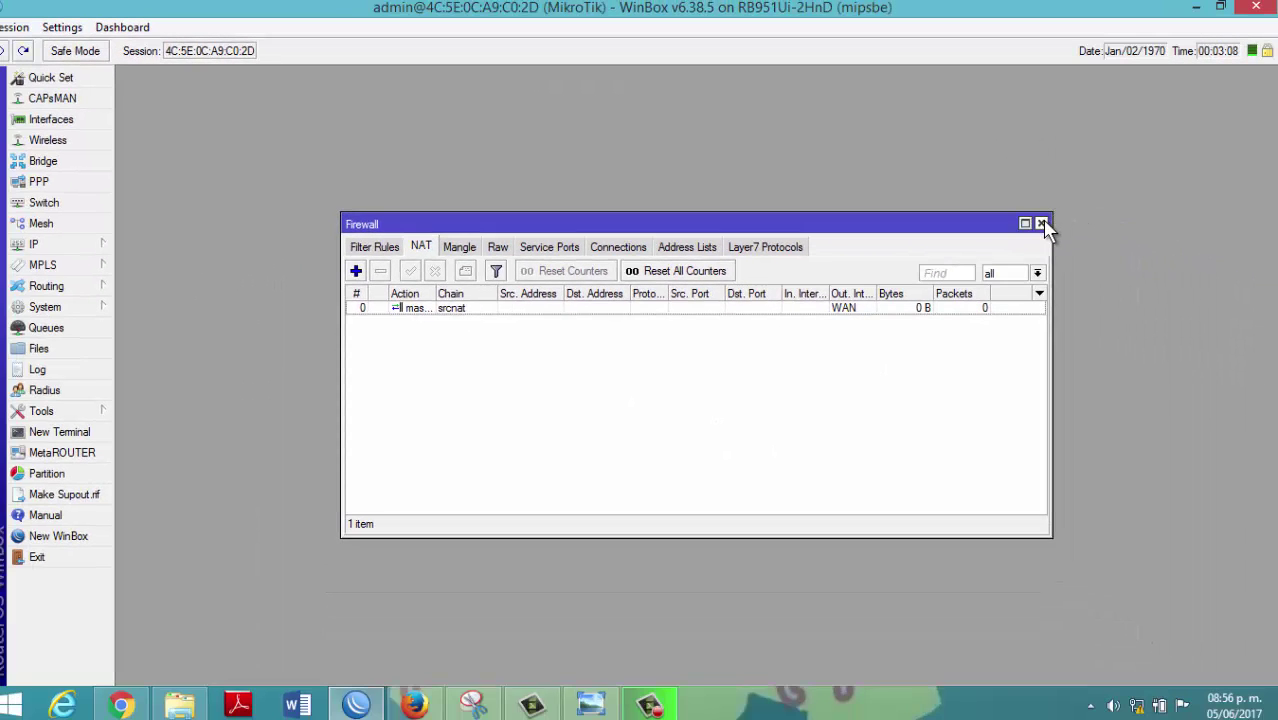
click(1041, 223)
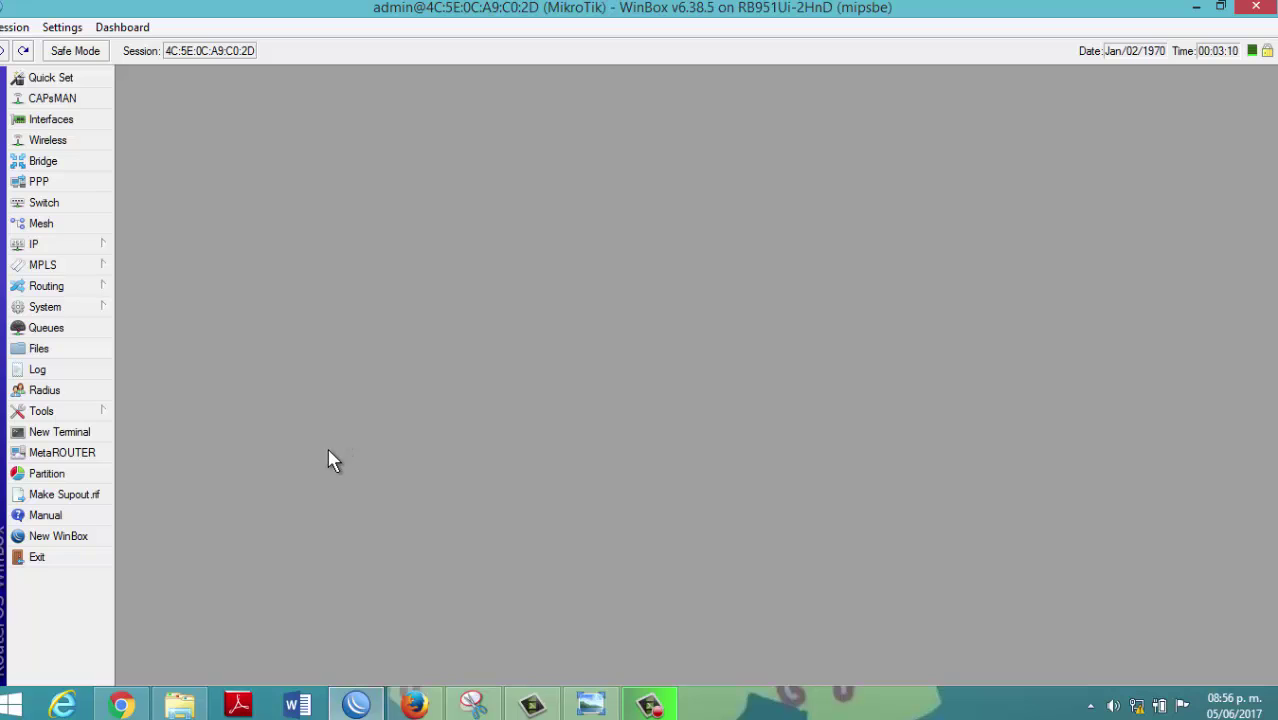
Add a default route for 0.0.0.0/0 through gateway 192.168.0.1 and close the route list
click(80, 248)
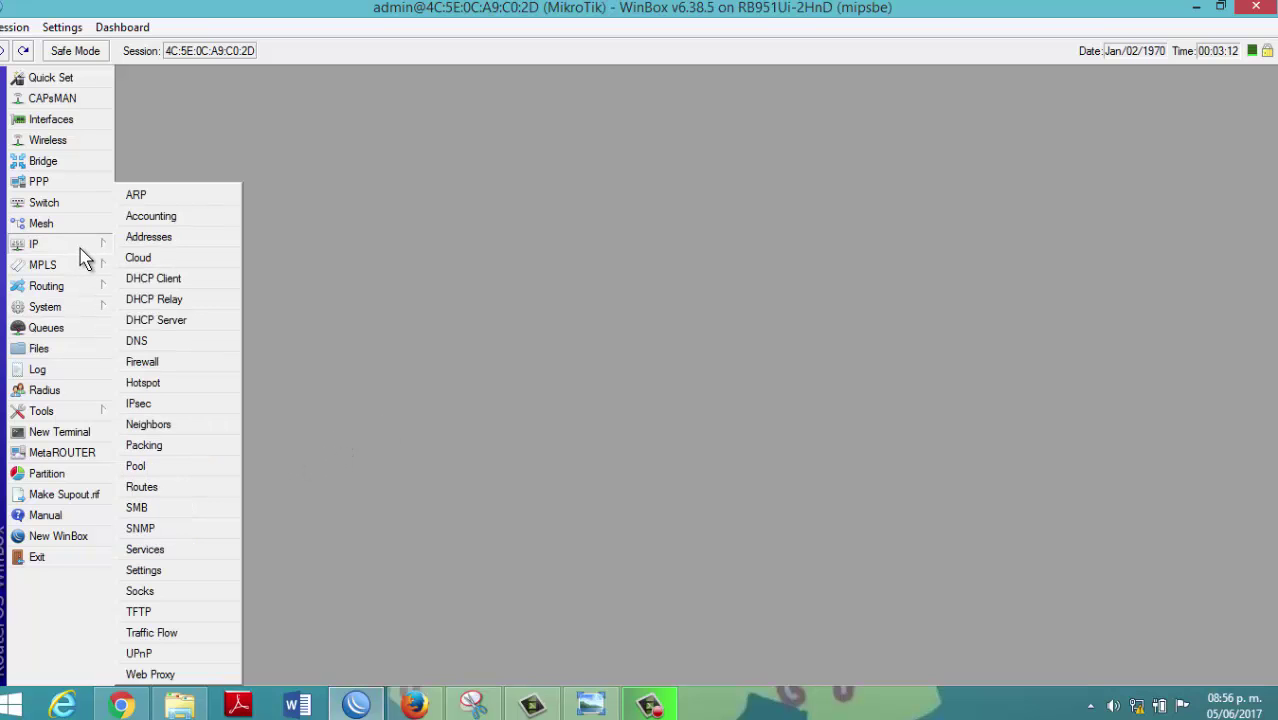
click(172, 487)
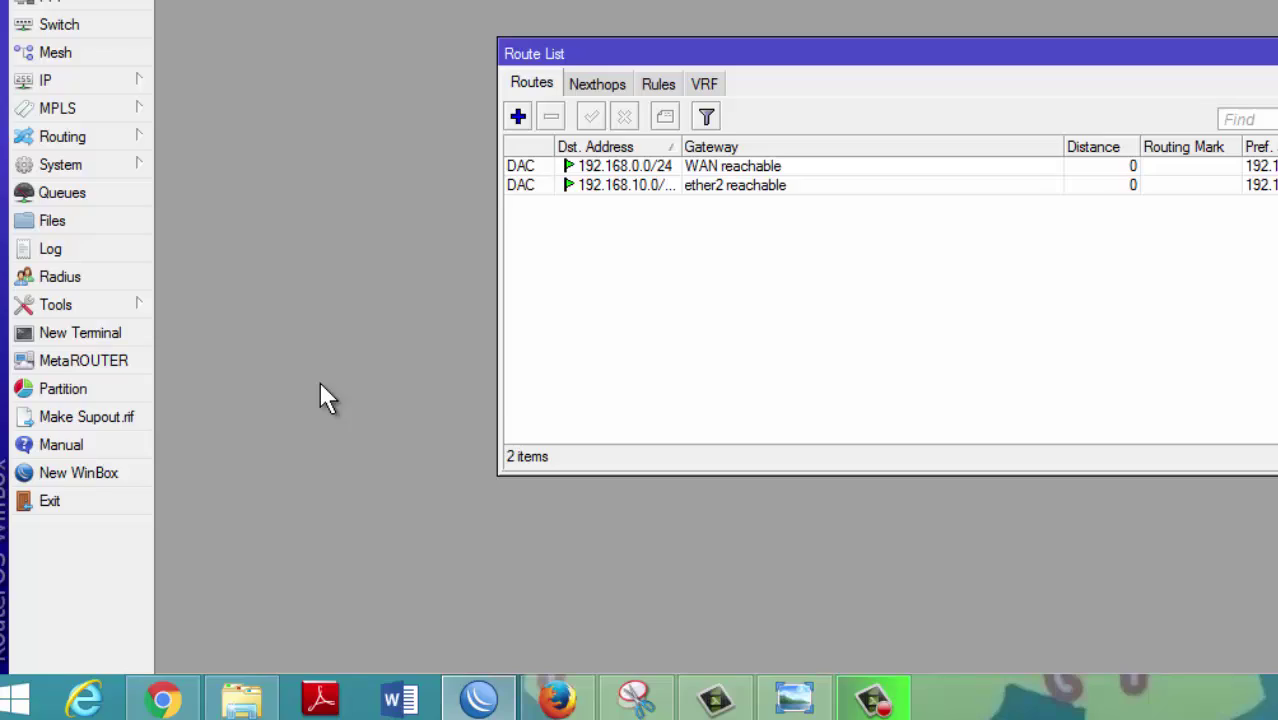
click(518, 116)
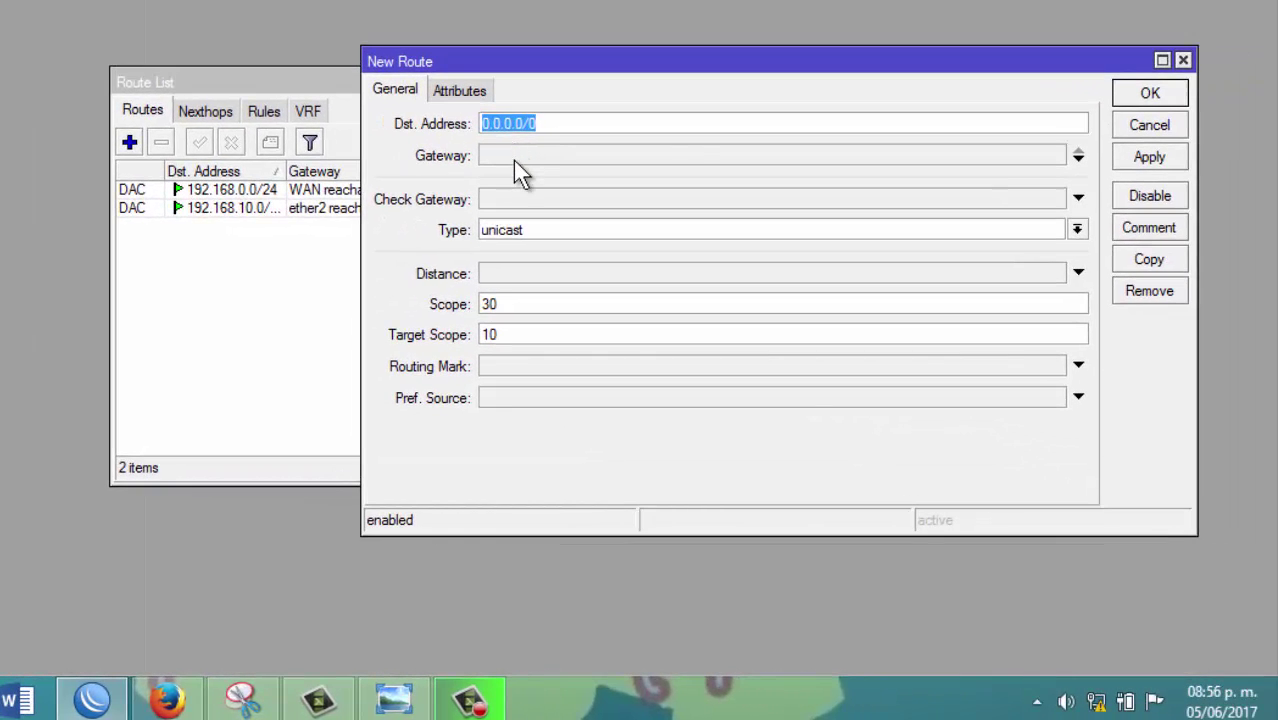
click(617, 173)
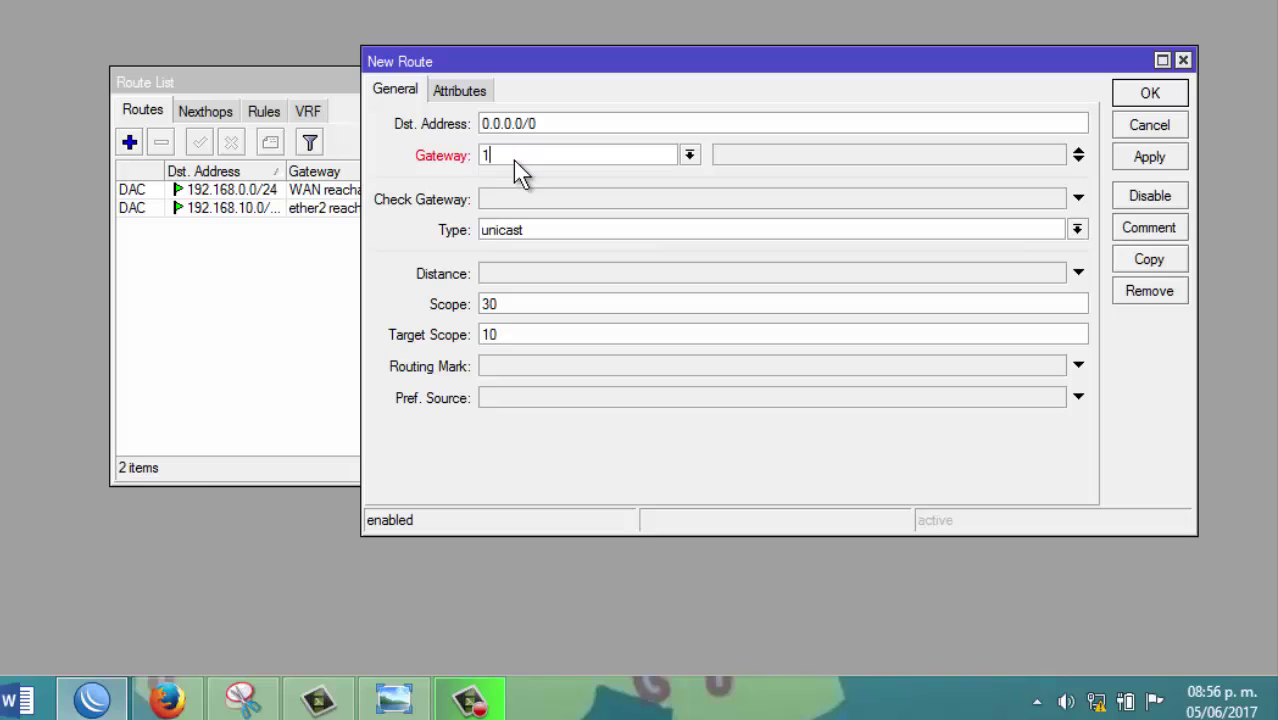
text(192.168.0.1)
click(1148, 163)
click(1148, 96)
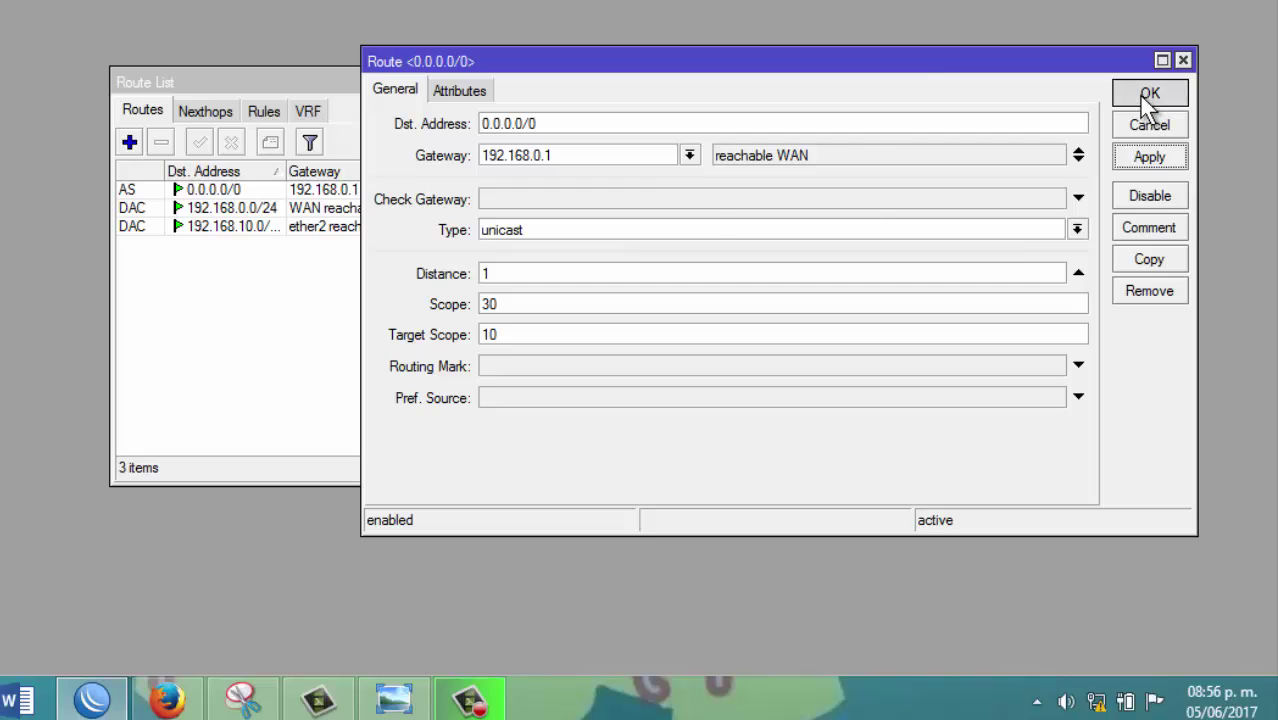
click(936, 82)
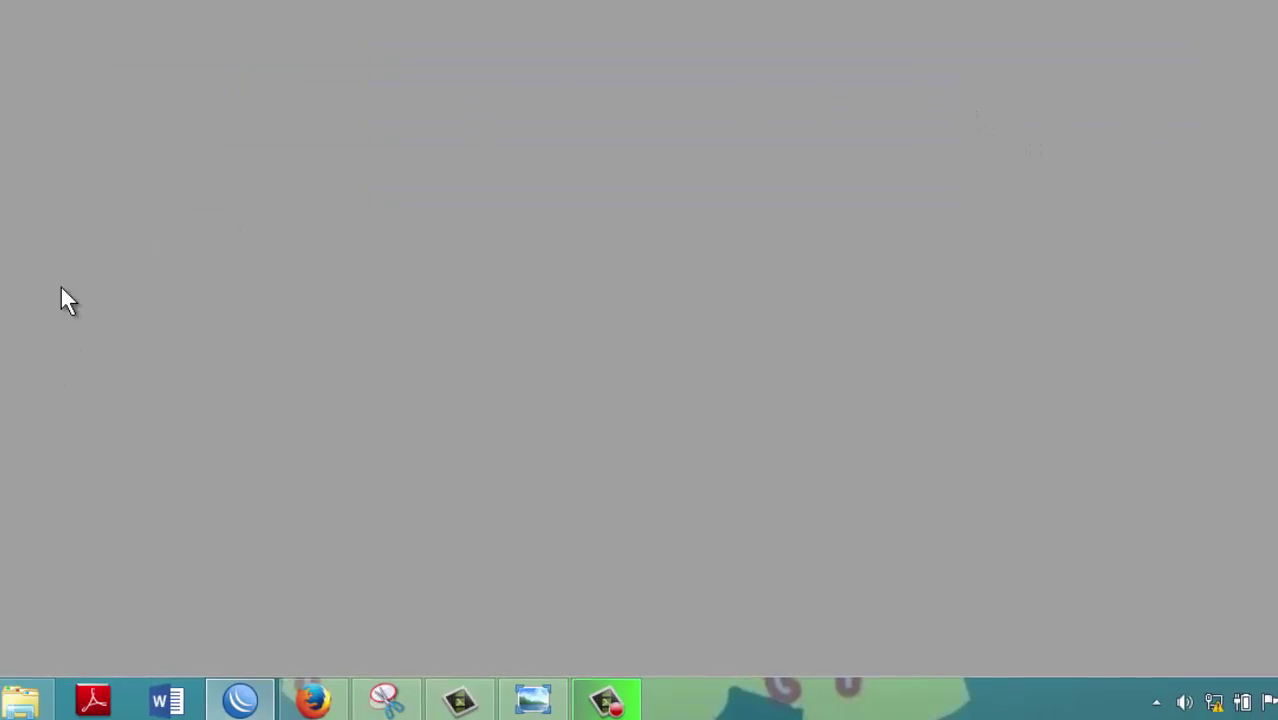
Enter 8.8.8.8 as the first DNS server in the router's DNS settings
click(68, 154)
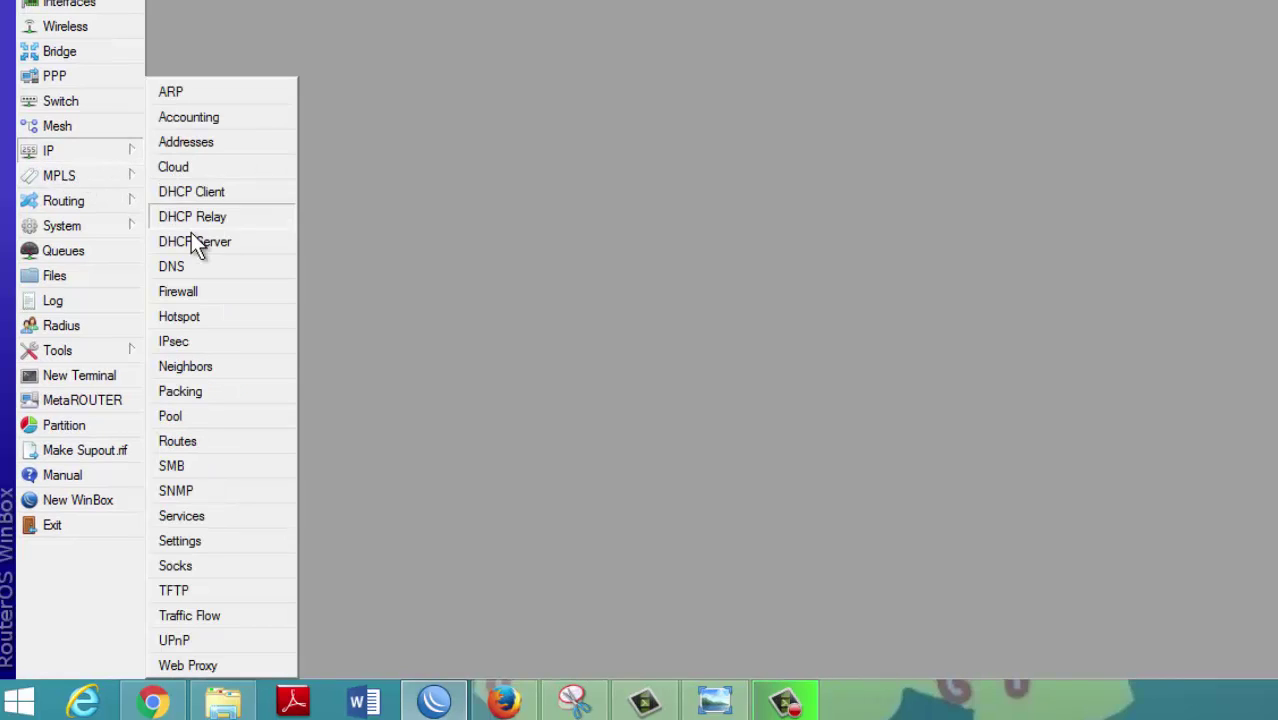
click(191, 268)
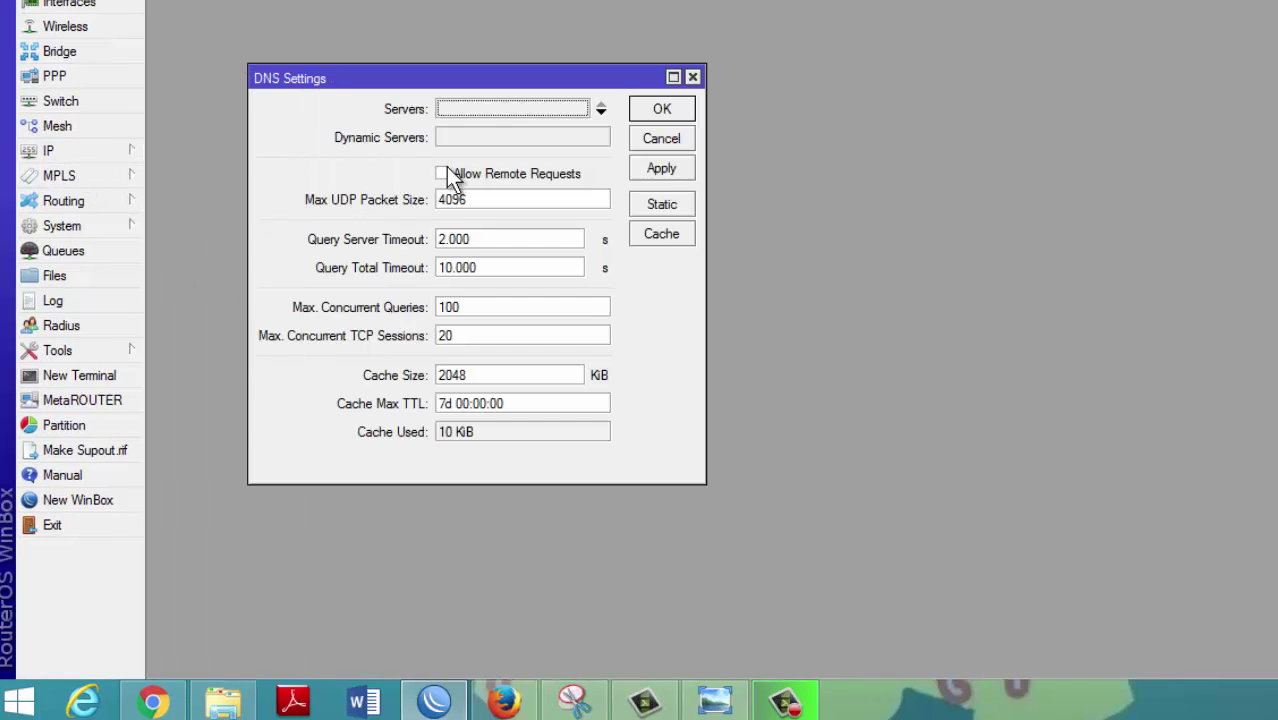
click(490, 110)
text(8)
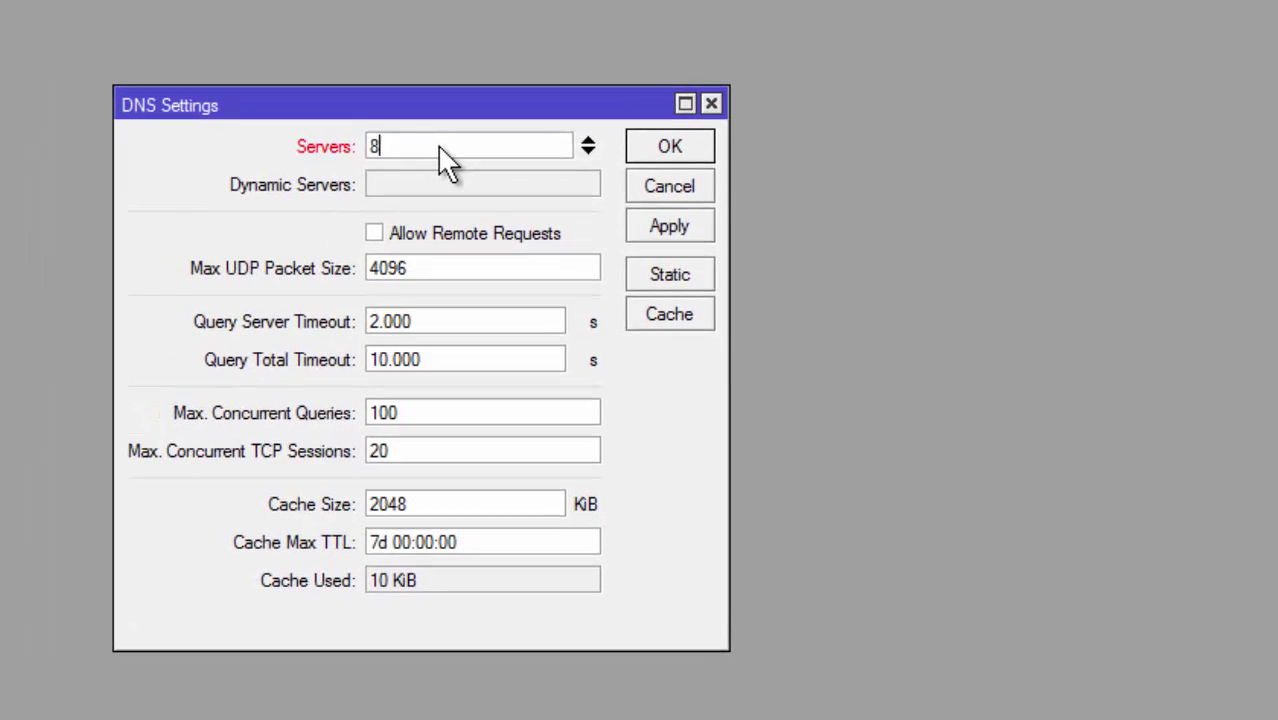
text(.8)
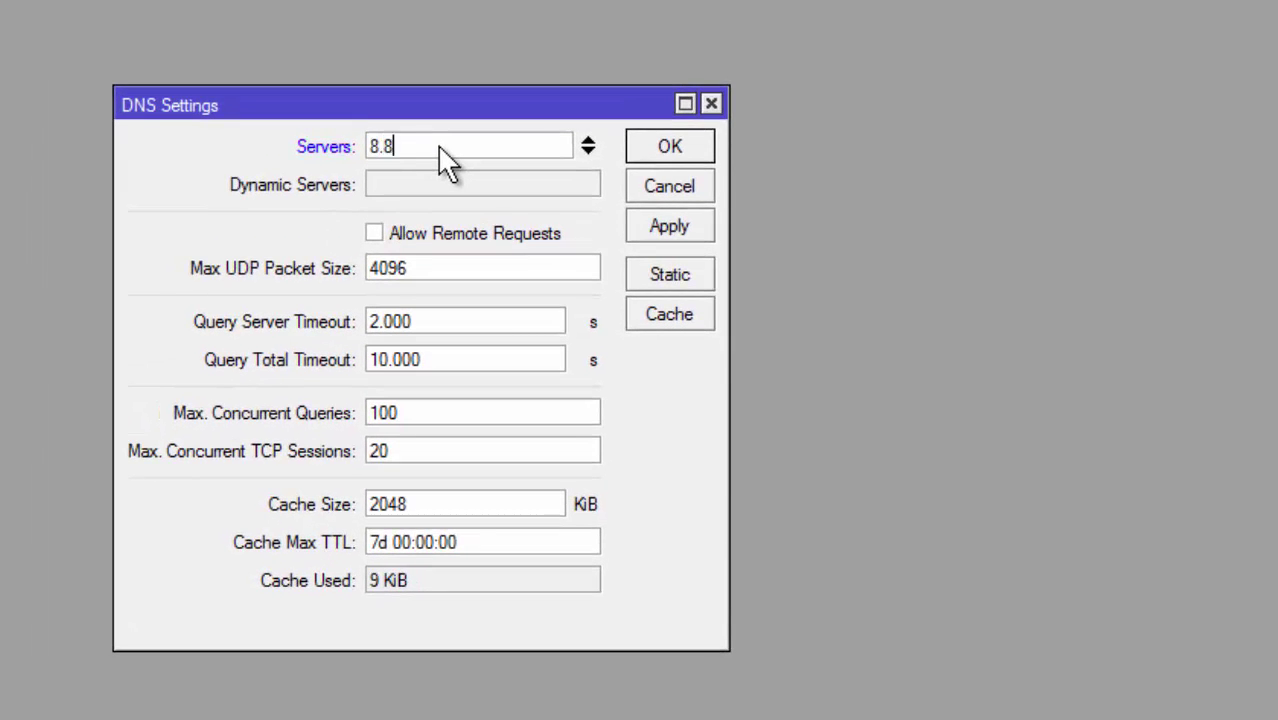
text(.8.8)
Add 8.8.4.4 as a second DNS server, allow remote requests and save the DNS settings
click(588, 152)
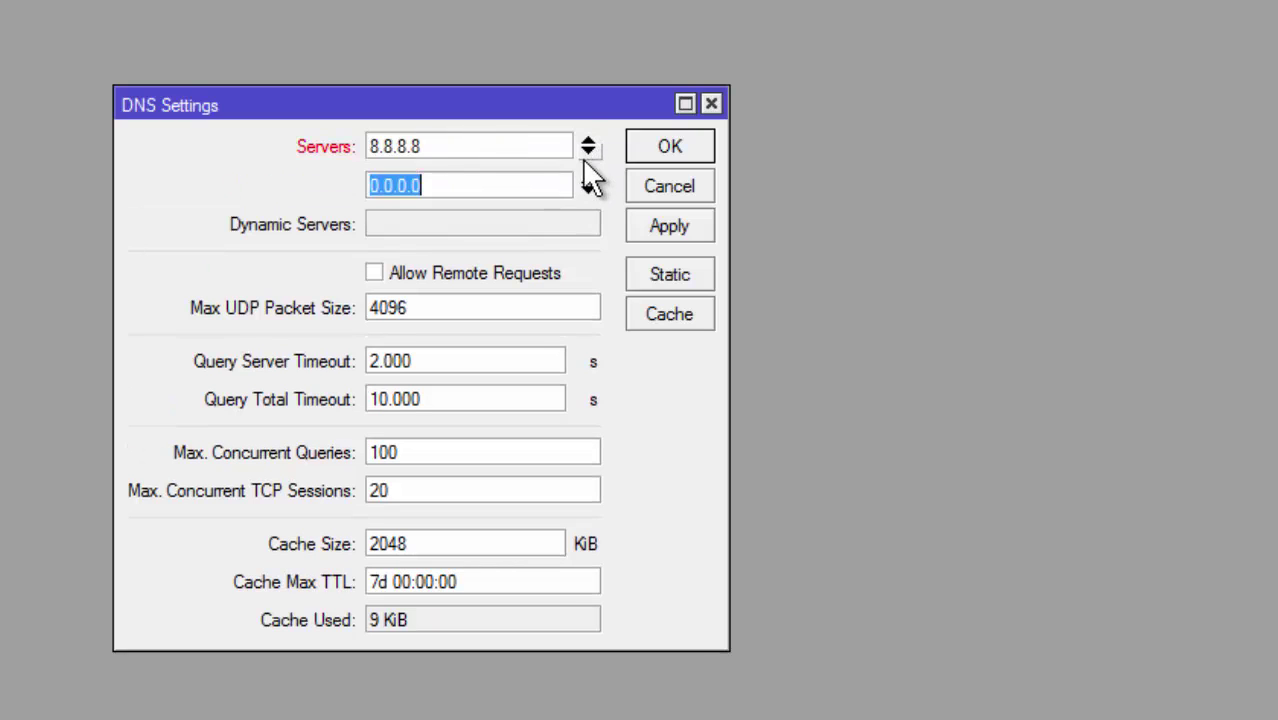
text(8)
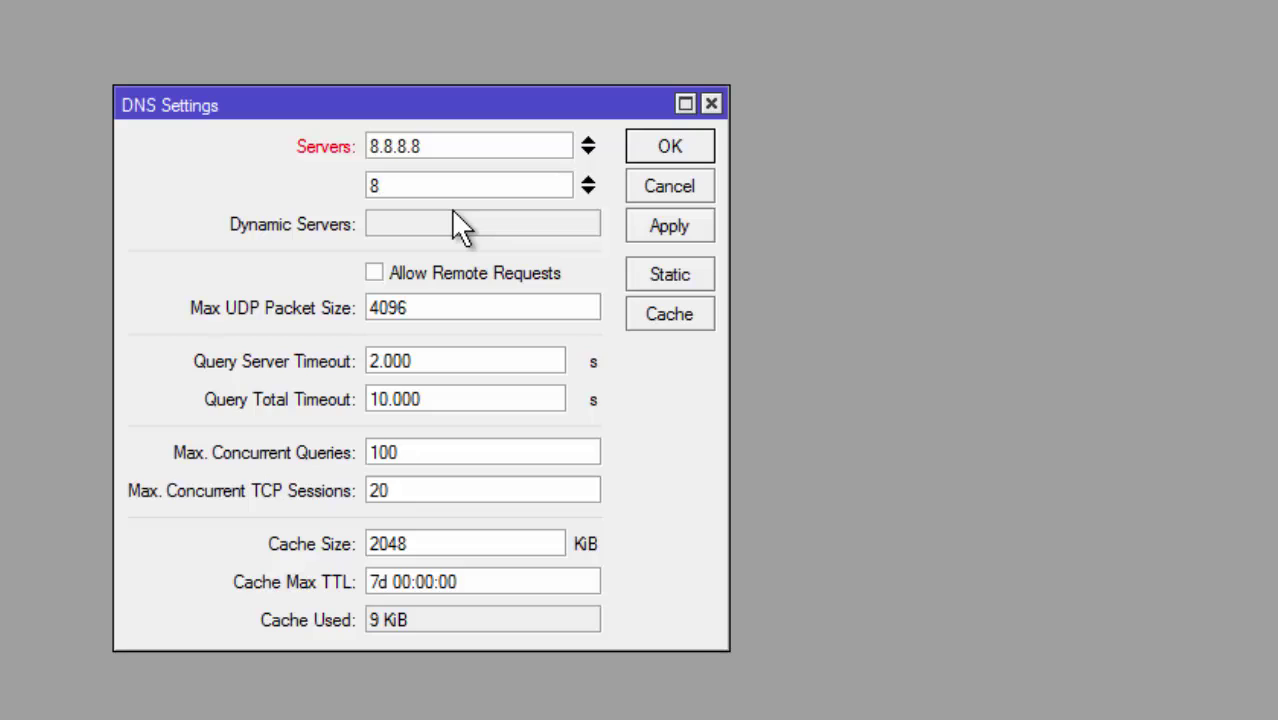
text(.8.4.4)
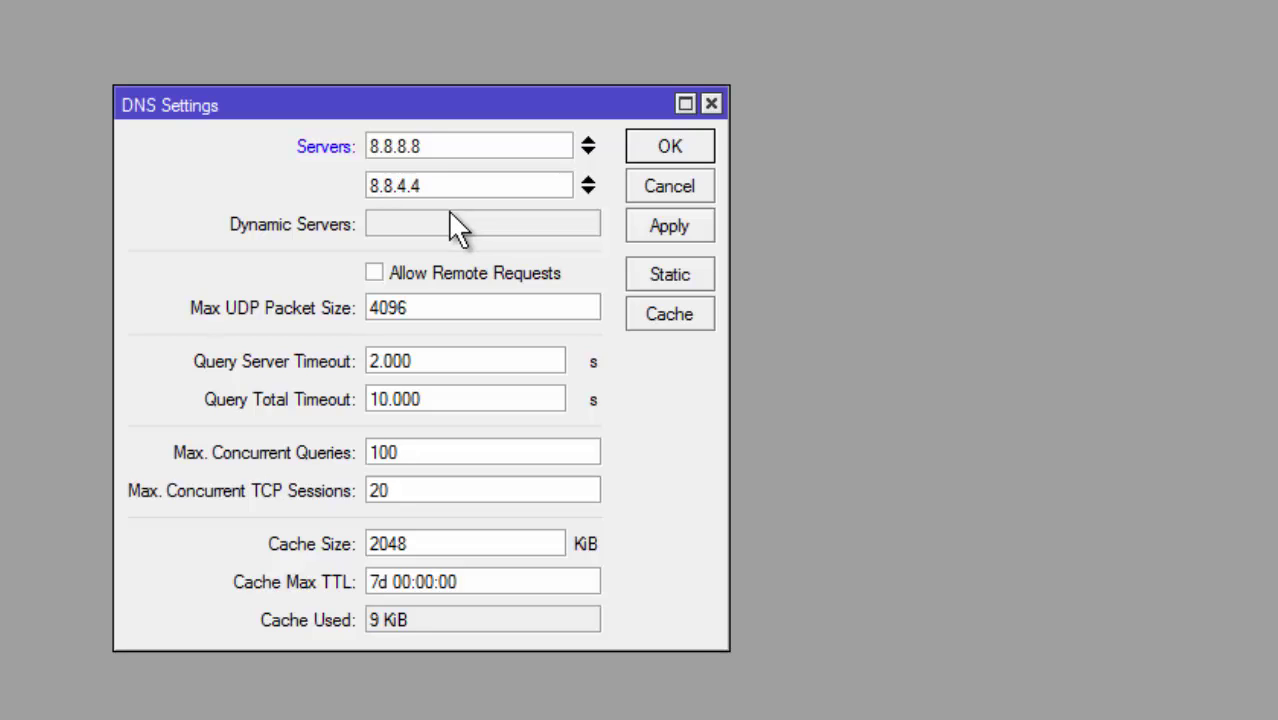
click(376, 268)
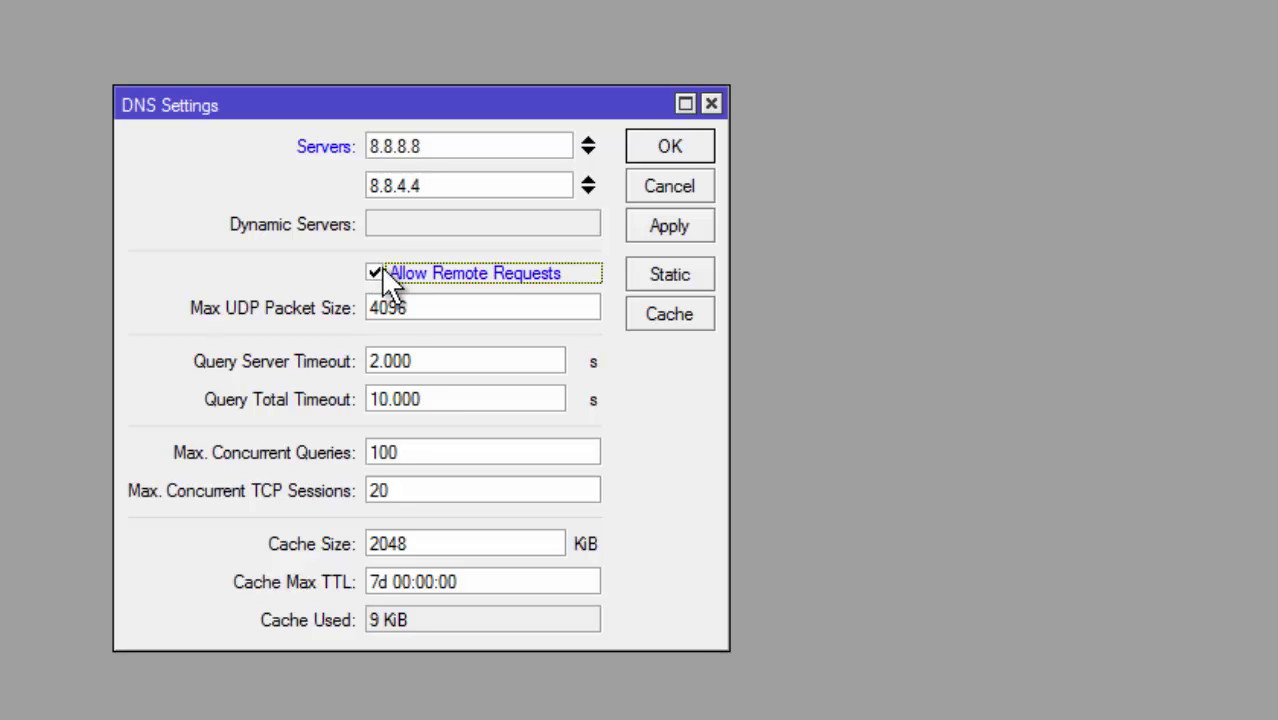
click(670, 228)
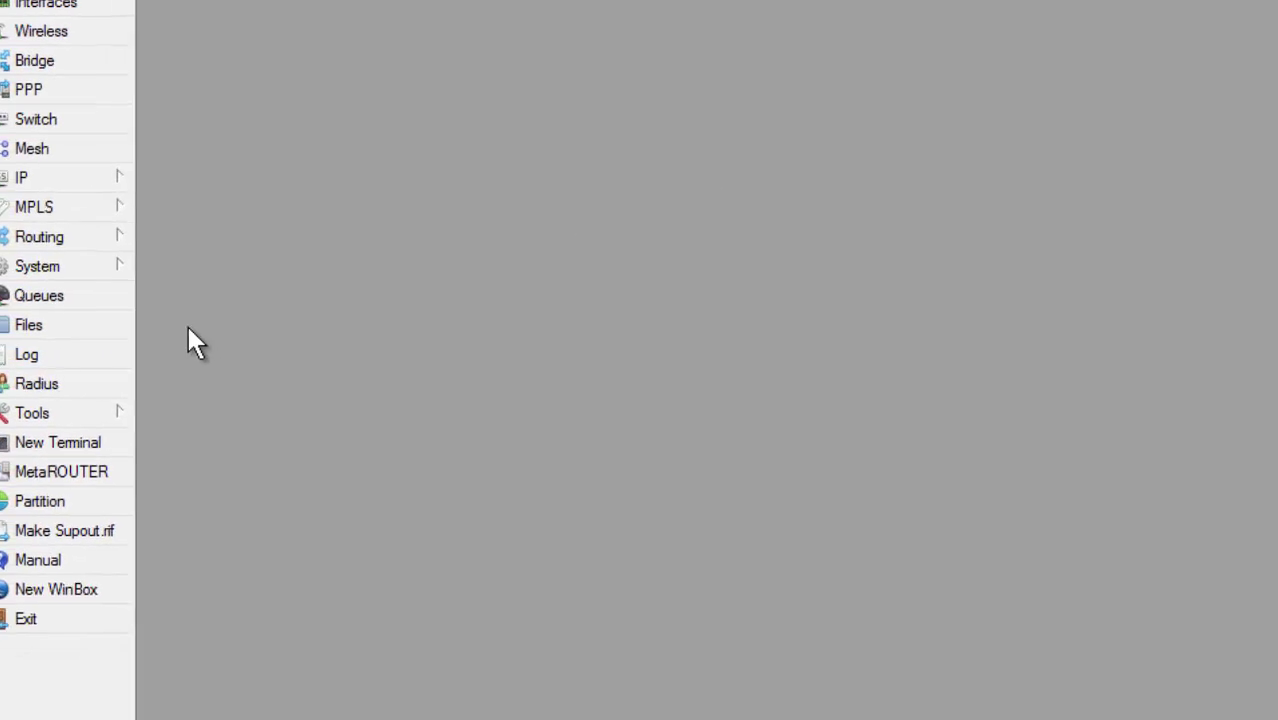
click(106, 180)
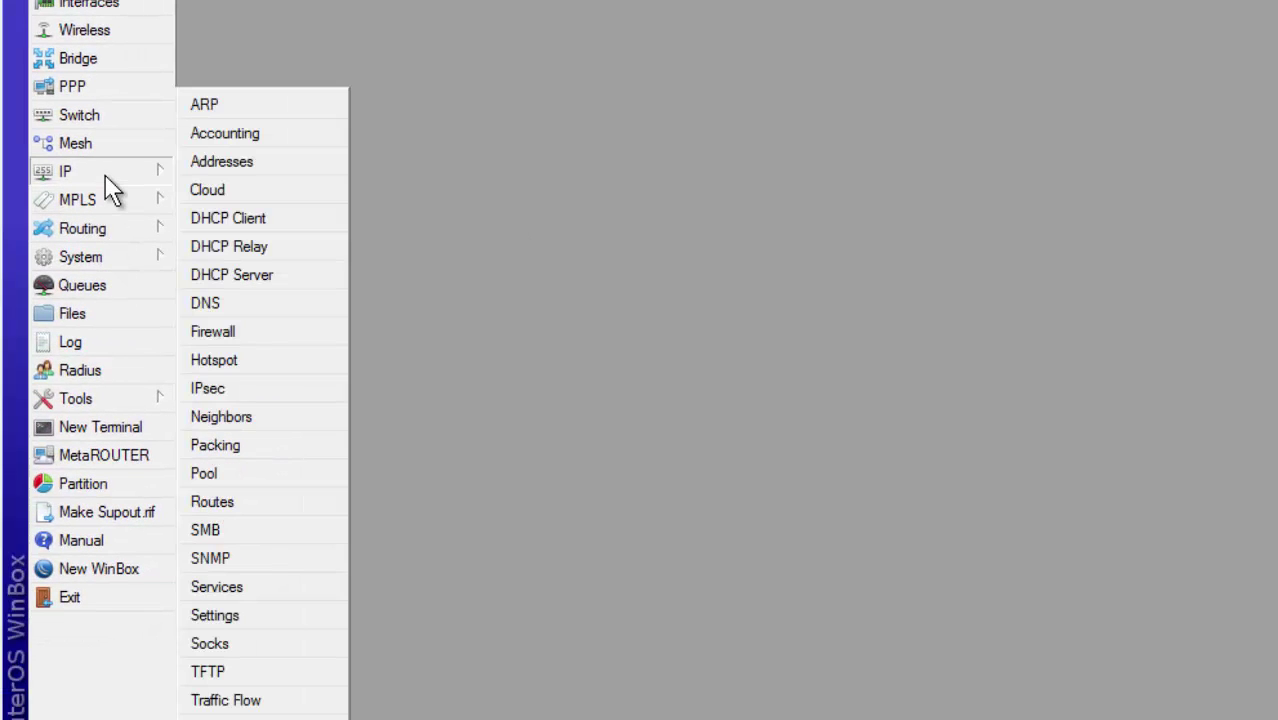
click(461, 199)
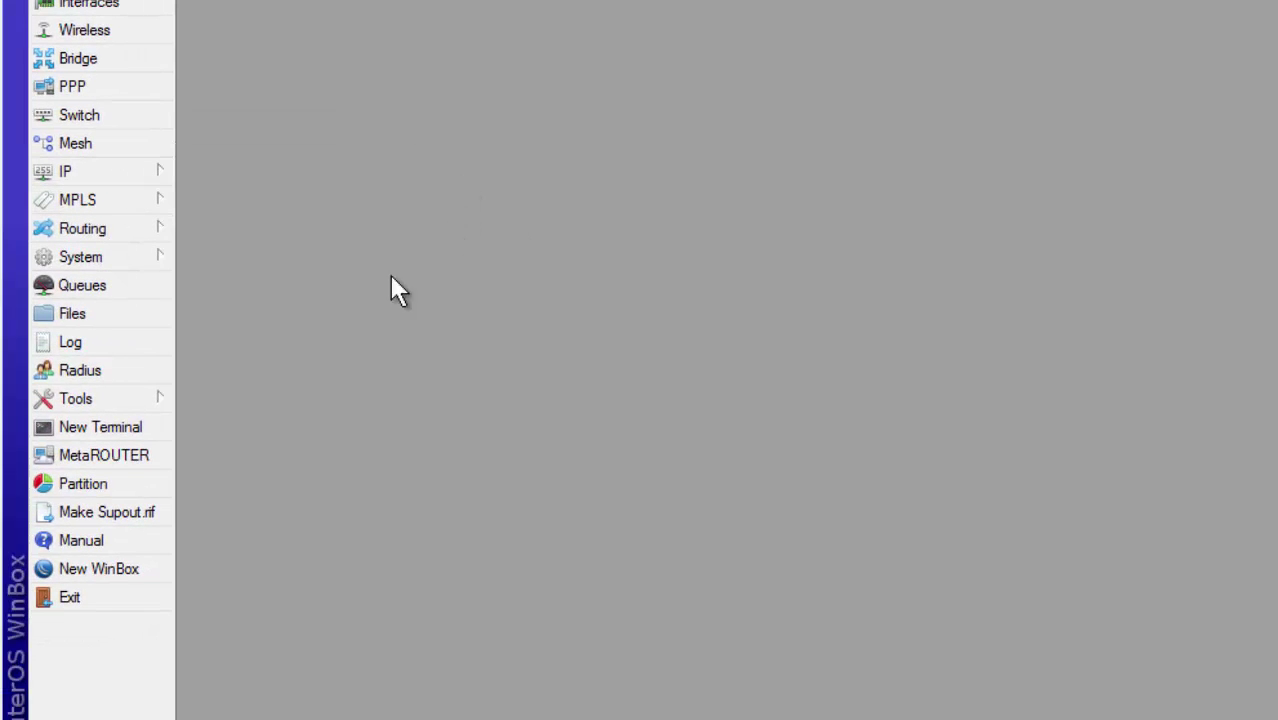
Test the router's internet connection by pinging 8.8.8.8 from a new terminal, and close the terminal
click(136, 432)
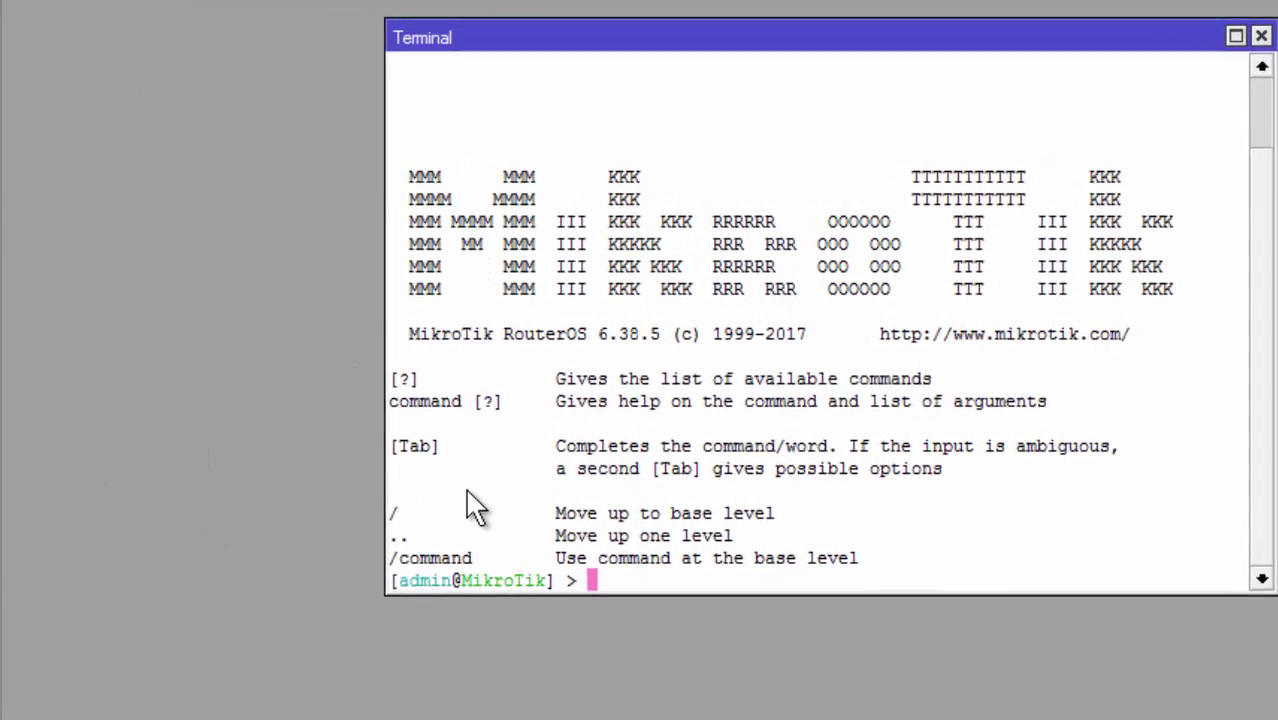
text(pi)
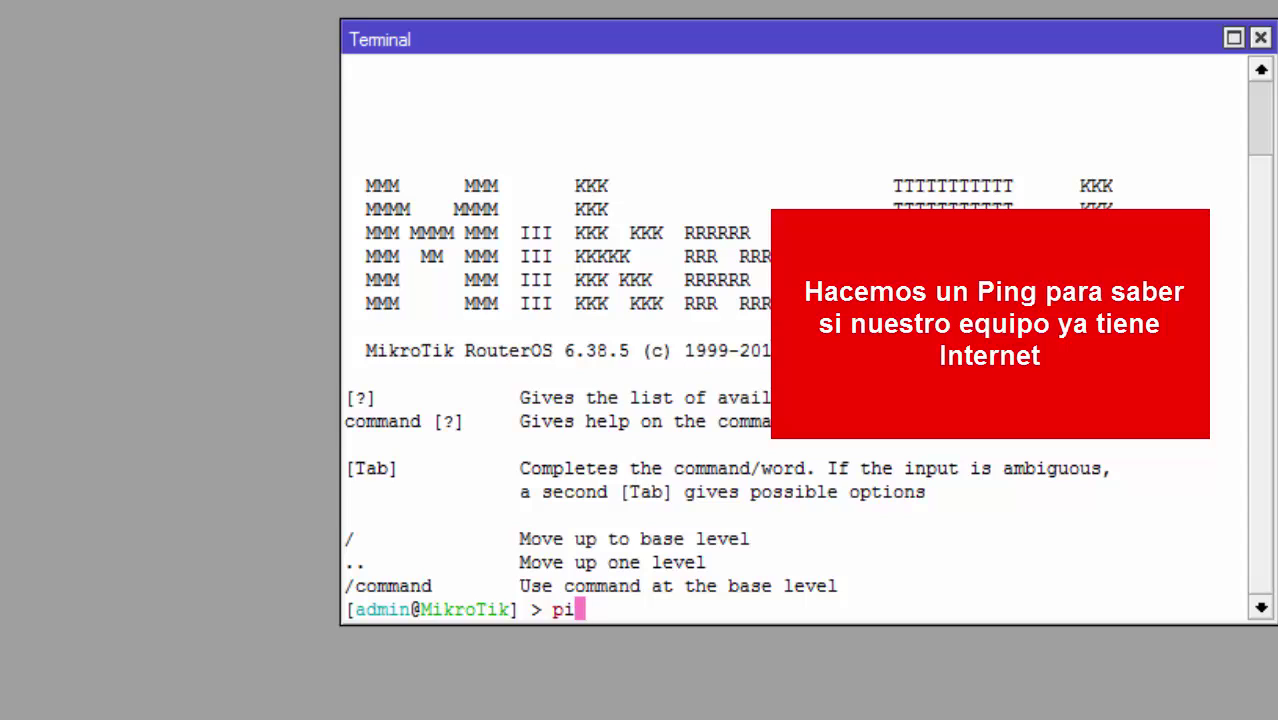
text(ng 8.8.8.8)
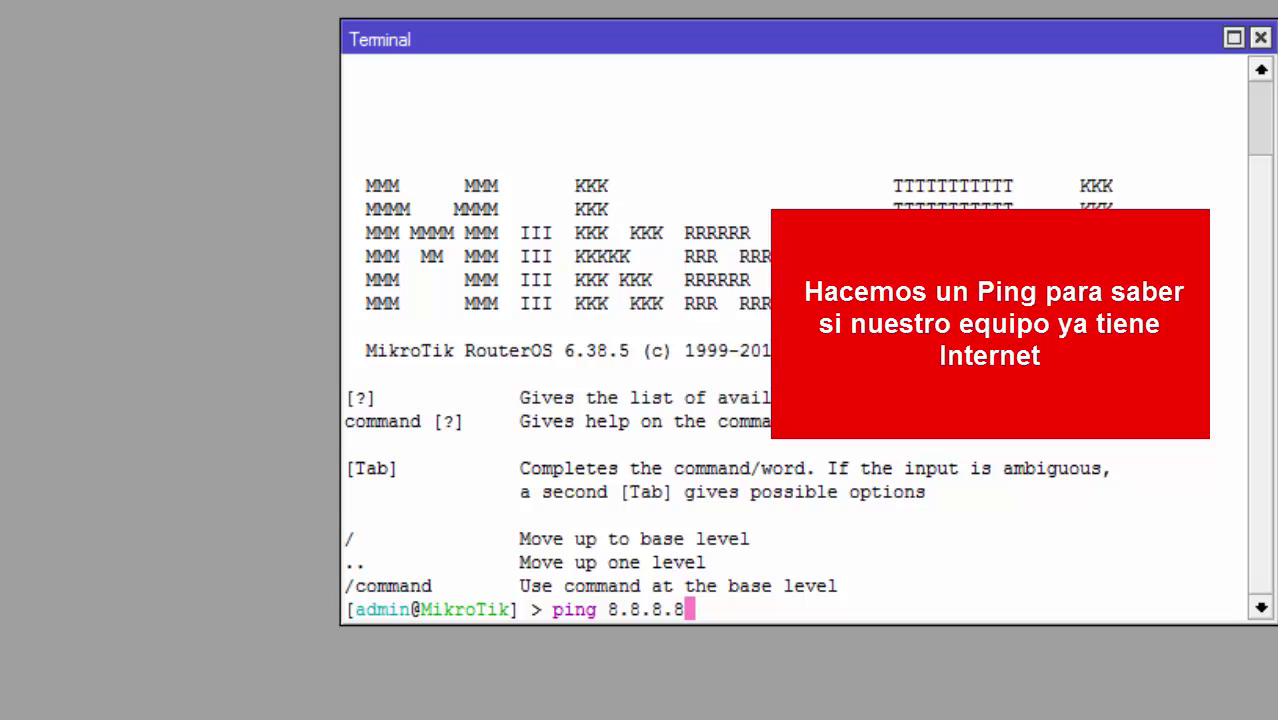
key(Return)
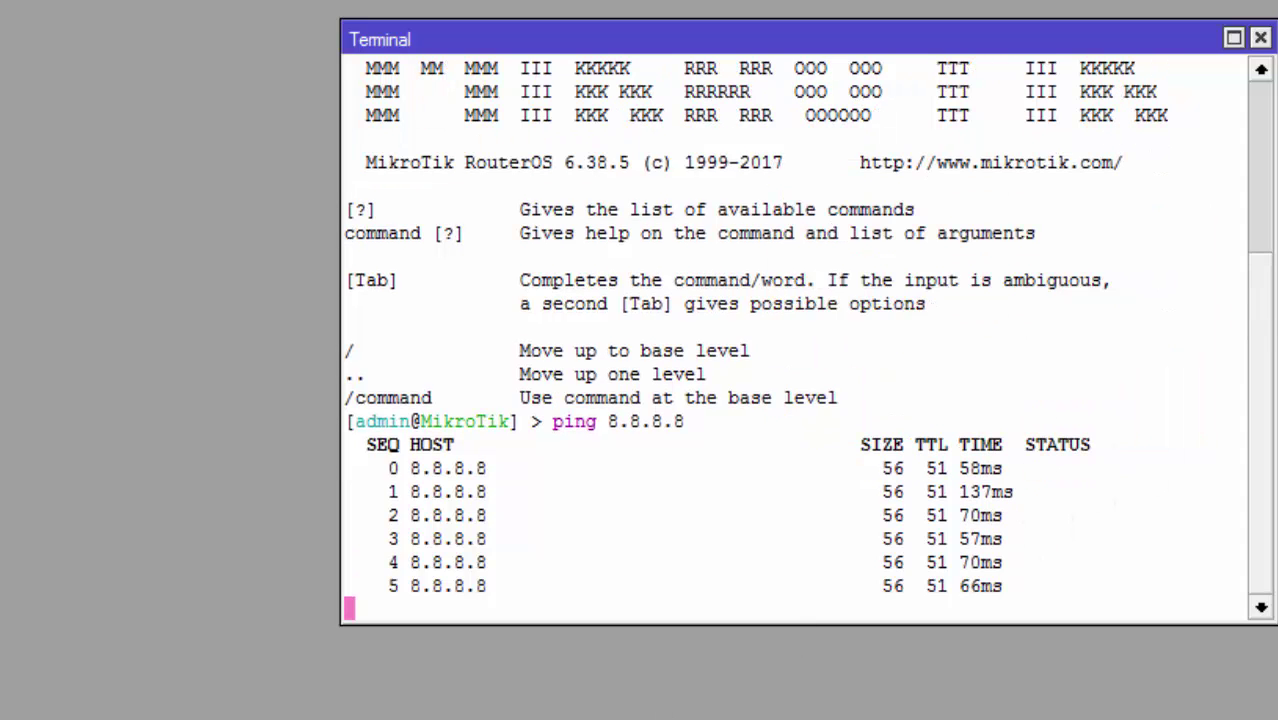
click(1260, 38)
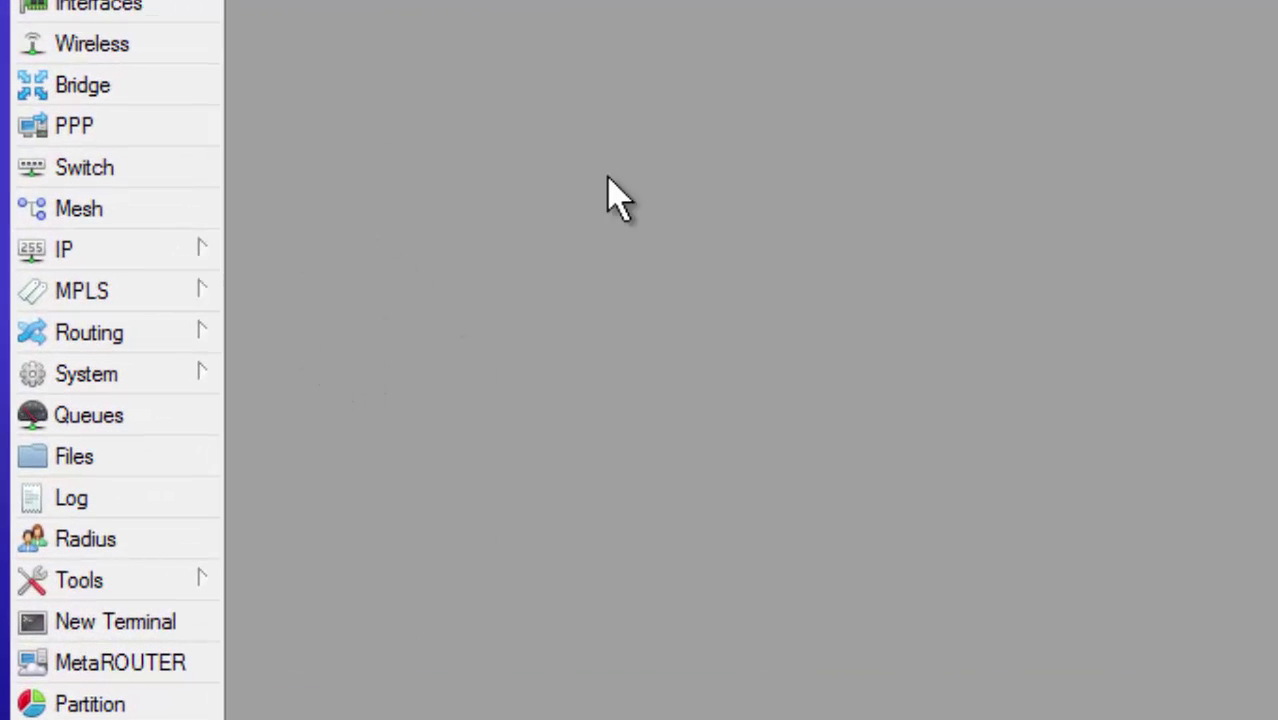
Add a new bridge interface to the router with its default settings
click(151, 87)
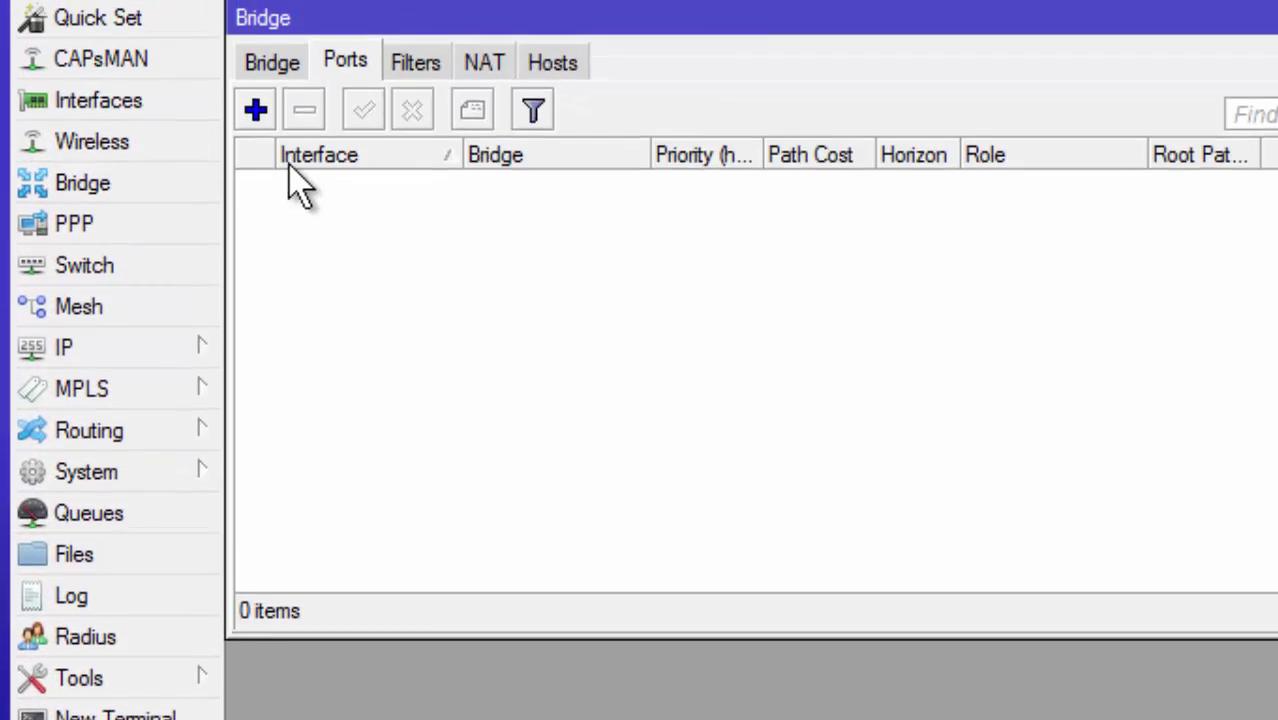
click(272, 64)
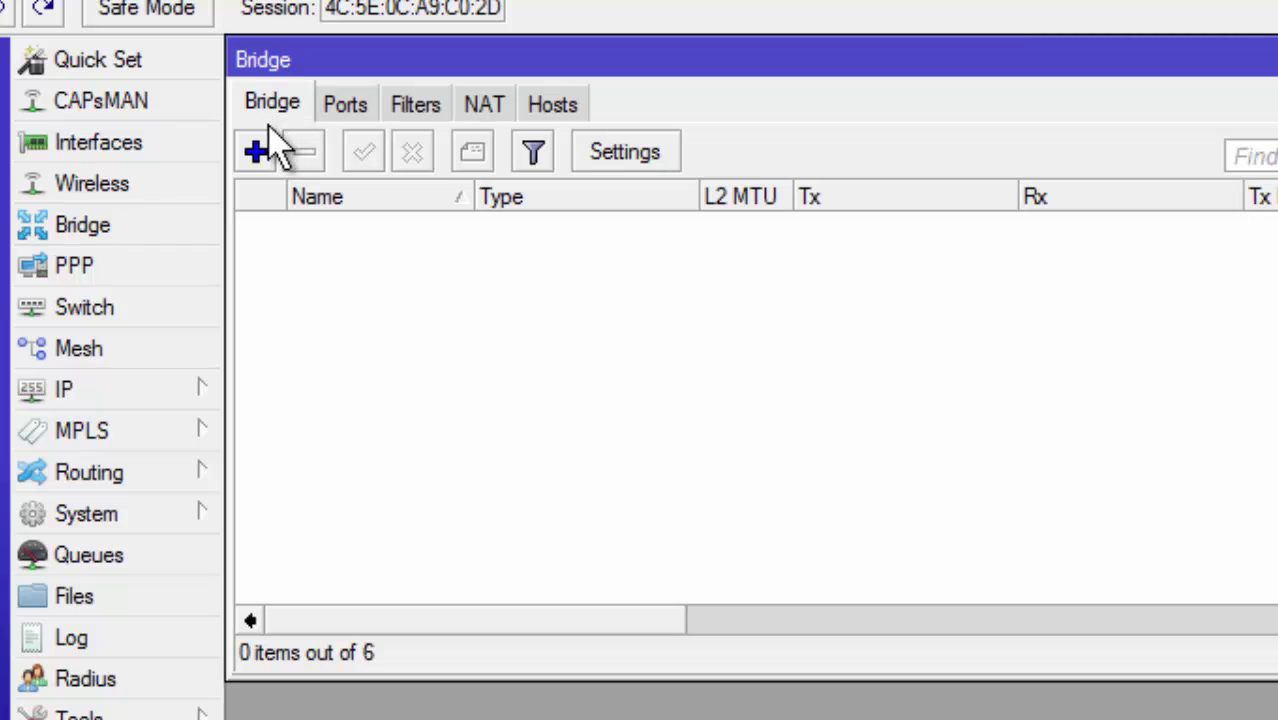
click(256, 152)
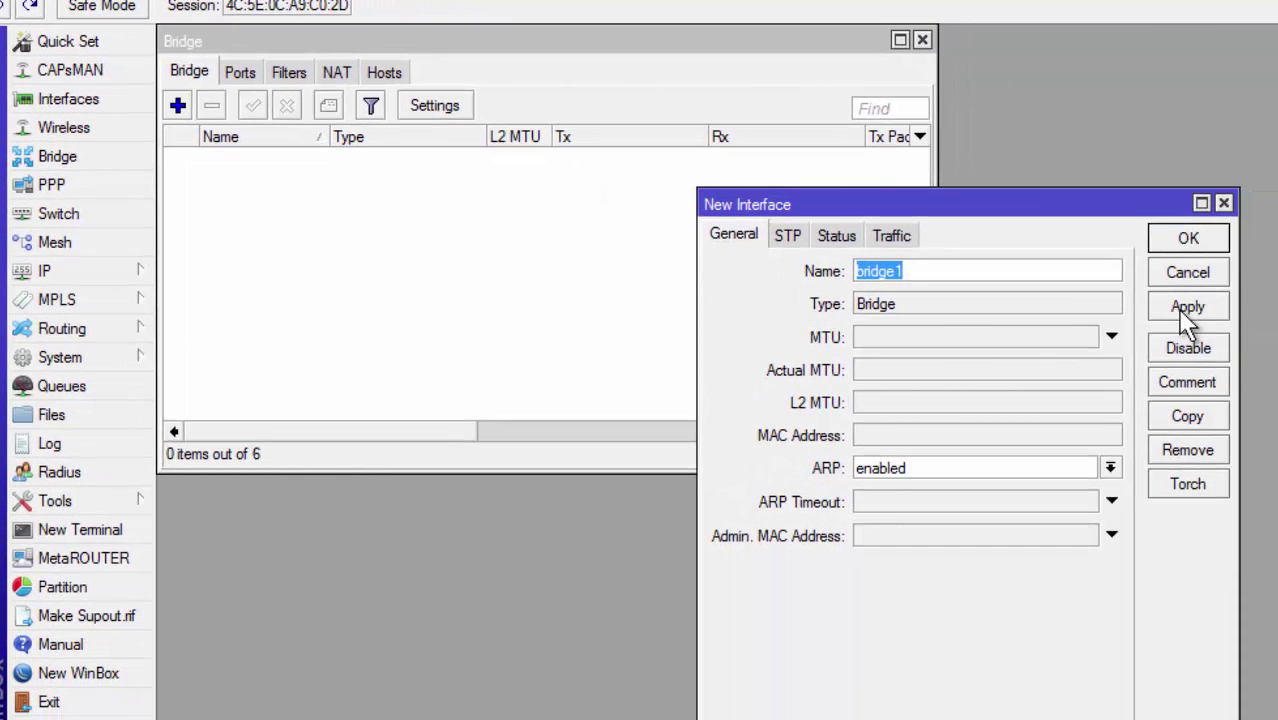
click(1179, 310)
click(1188, 244)
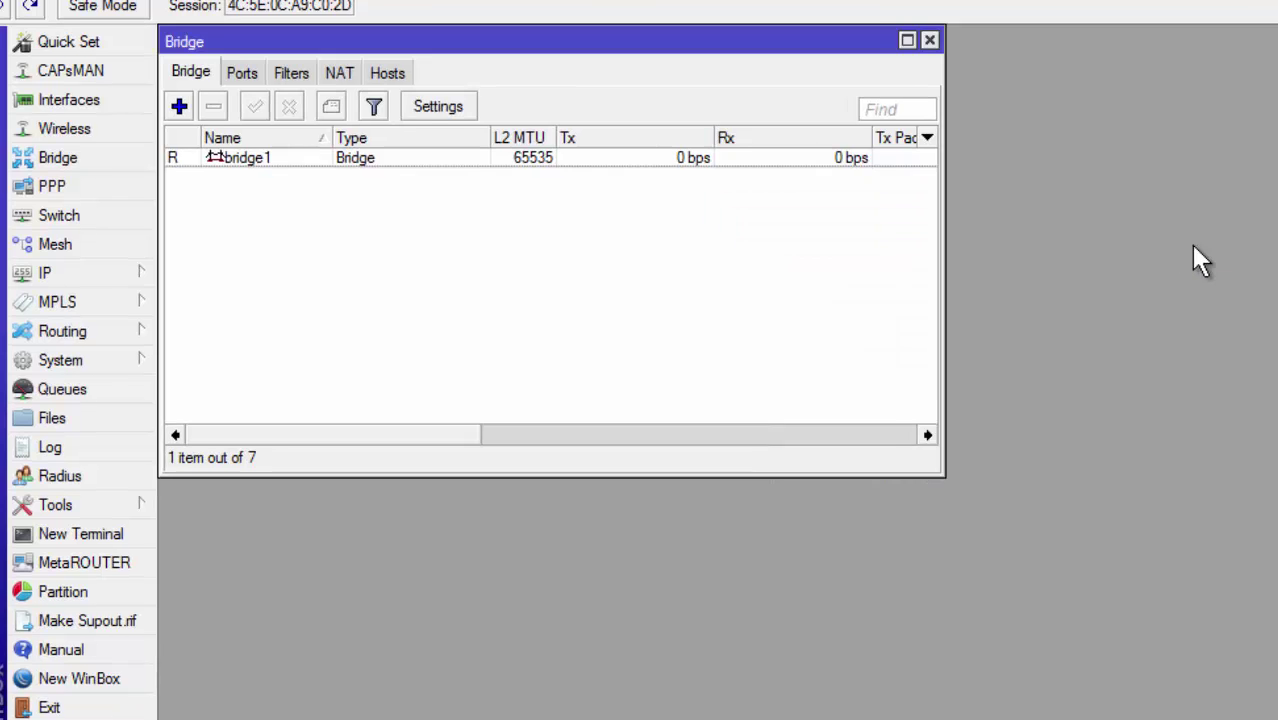
Add interface ether2 as a port of bridge1 in the bridge port list
drag(706, 50, 979, 114)
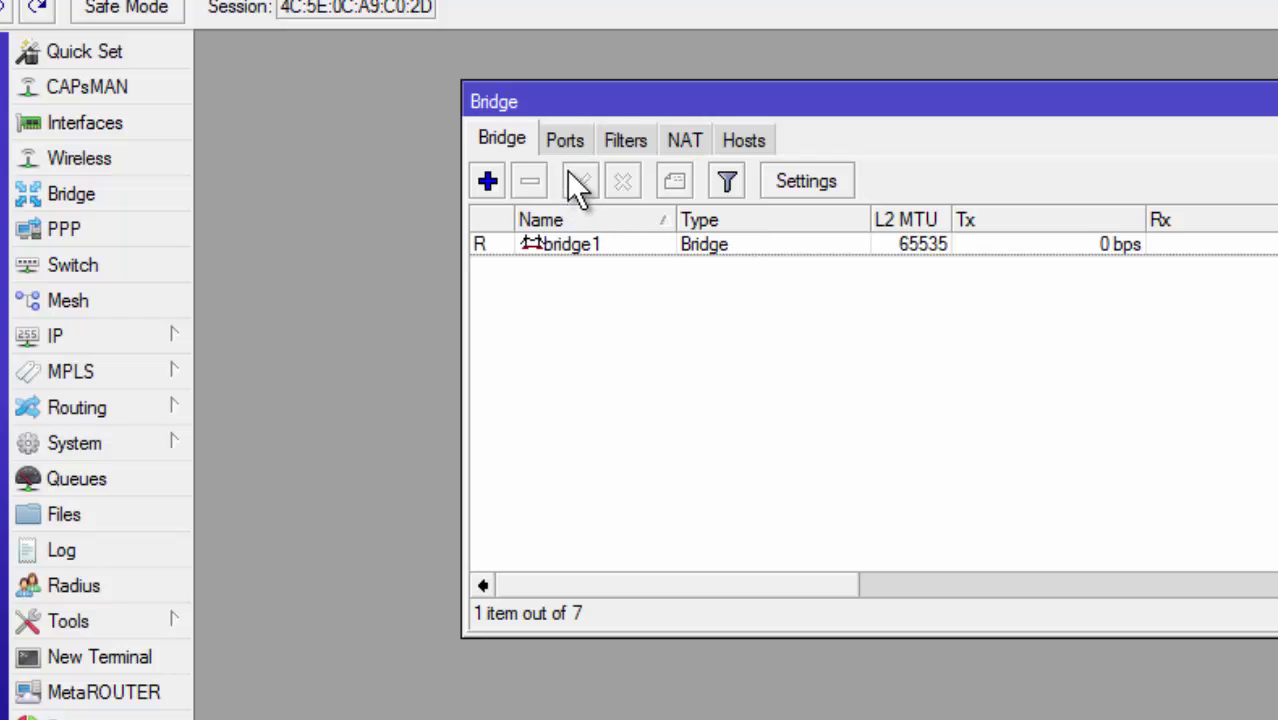
click(566, 140)
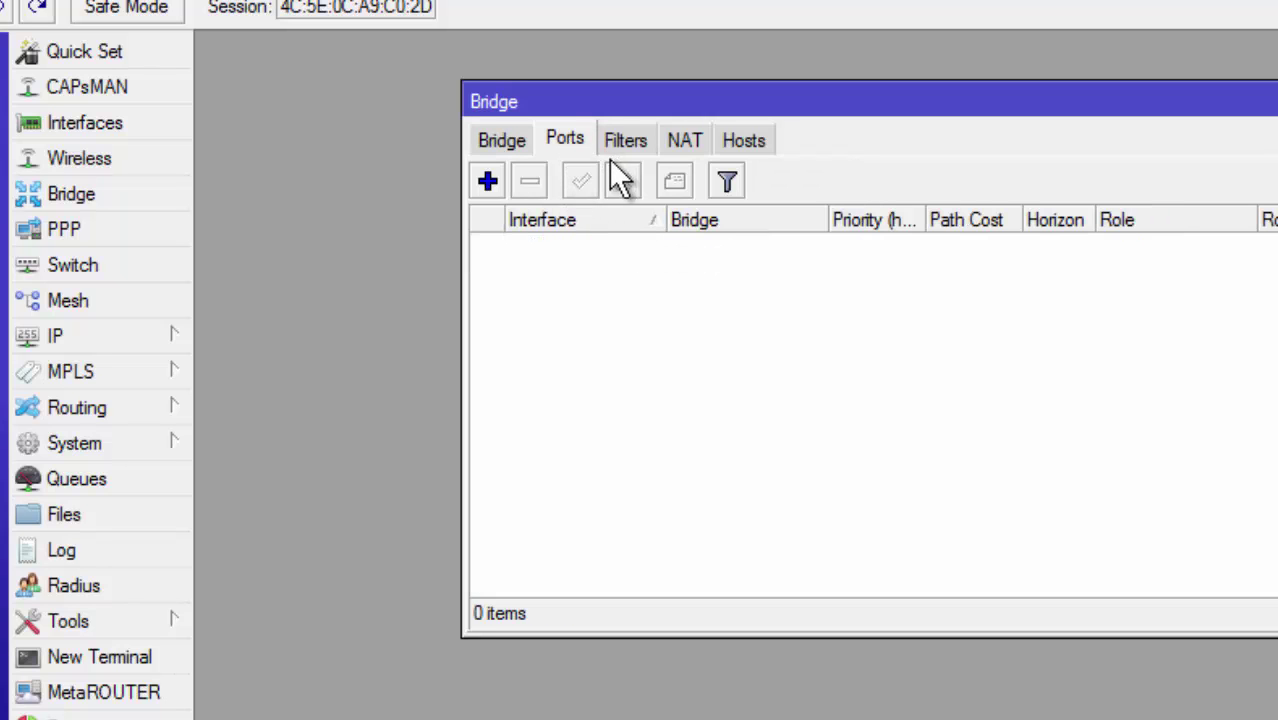
click(487, 182)
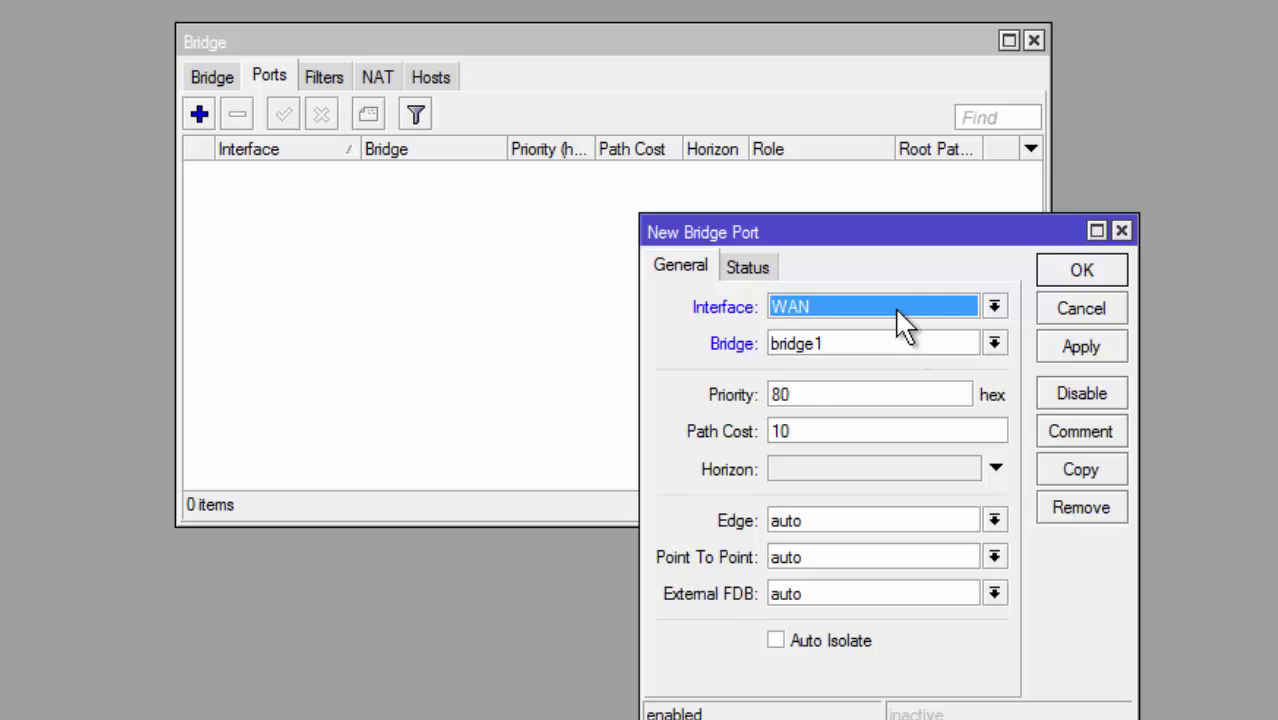
click(905, 325)
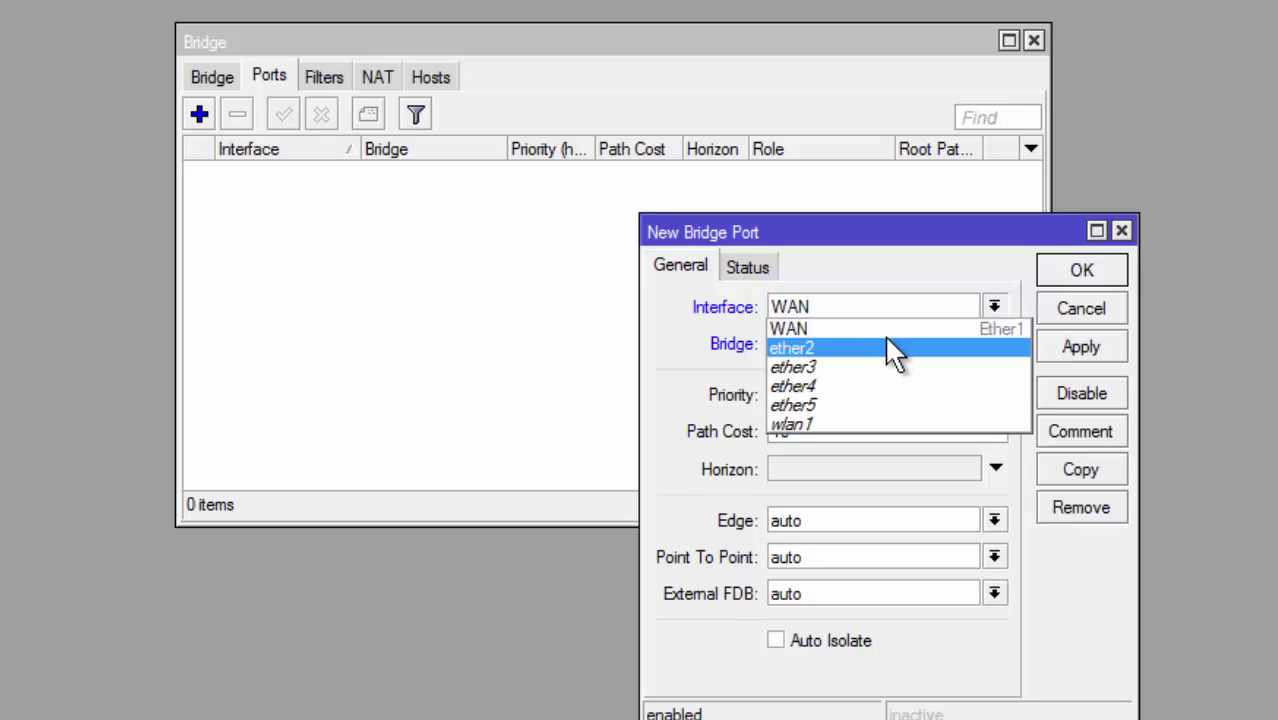
click(893, 350)
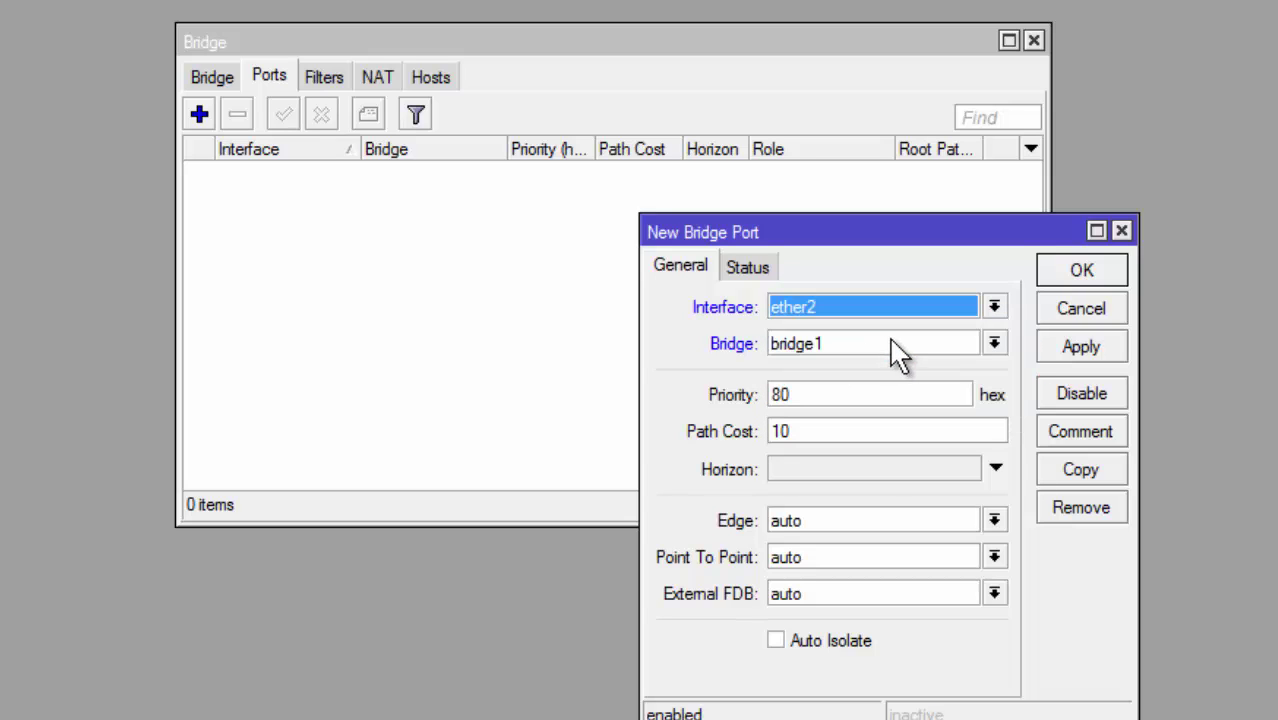
click(1070, 350)
click(1066, 272)
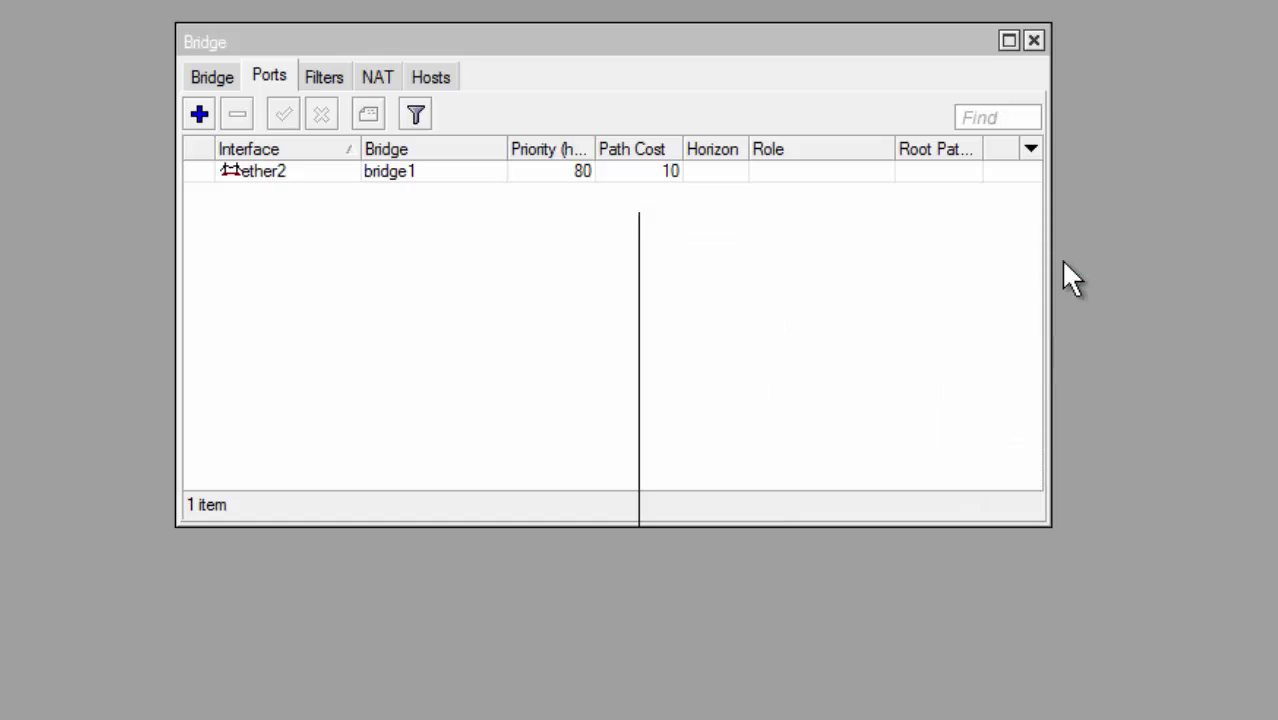
Add interface ether3 as another port of bridge1
click(199, 115)
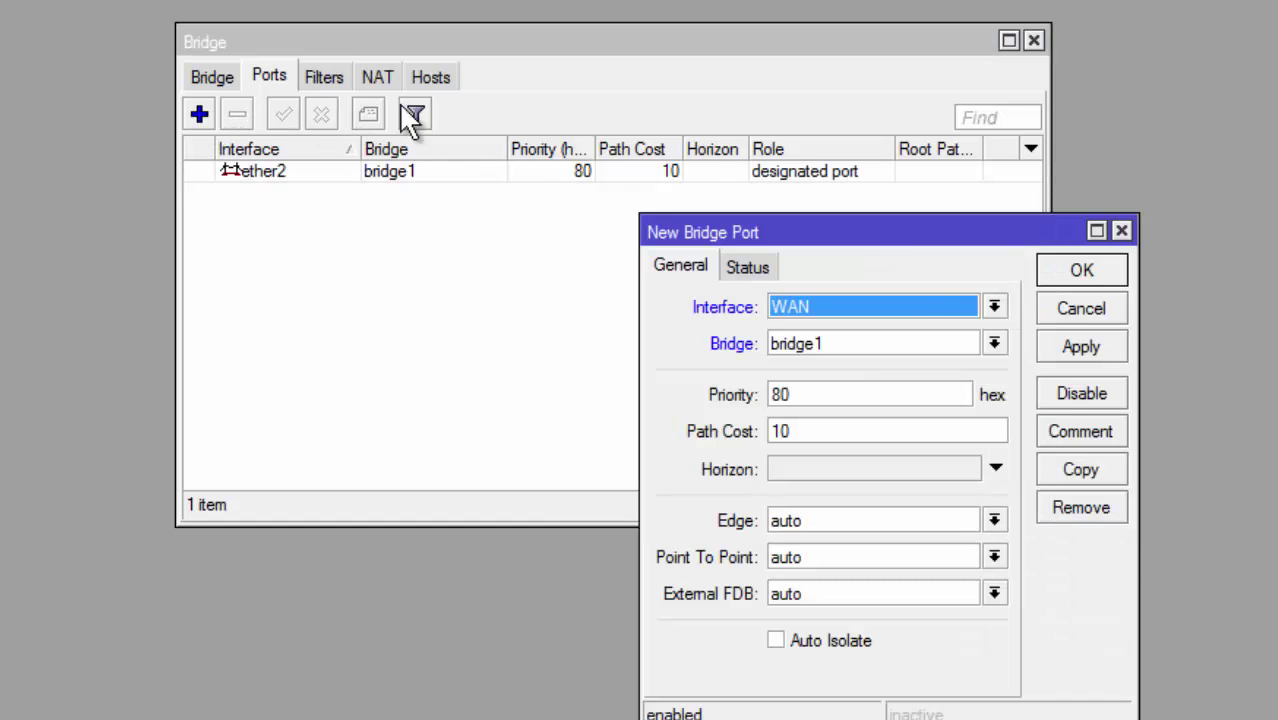
click(887, 305)
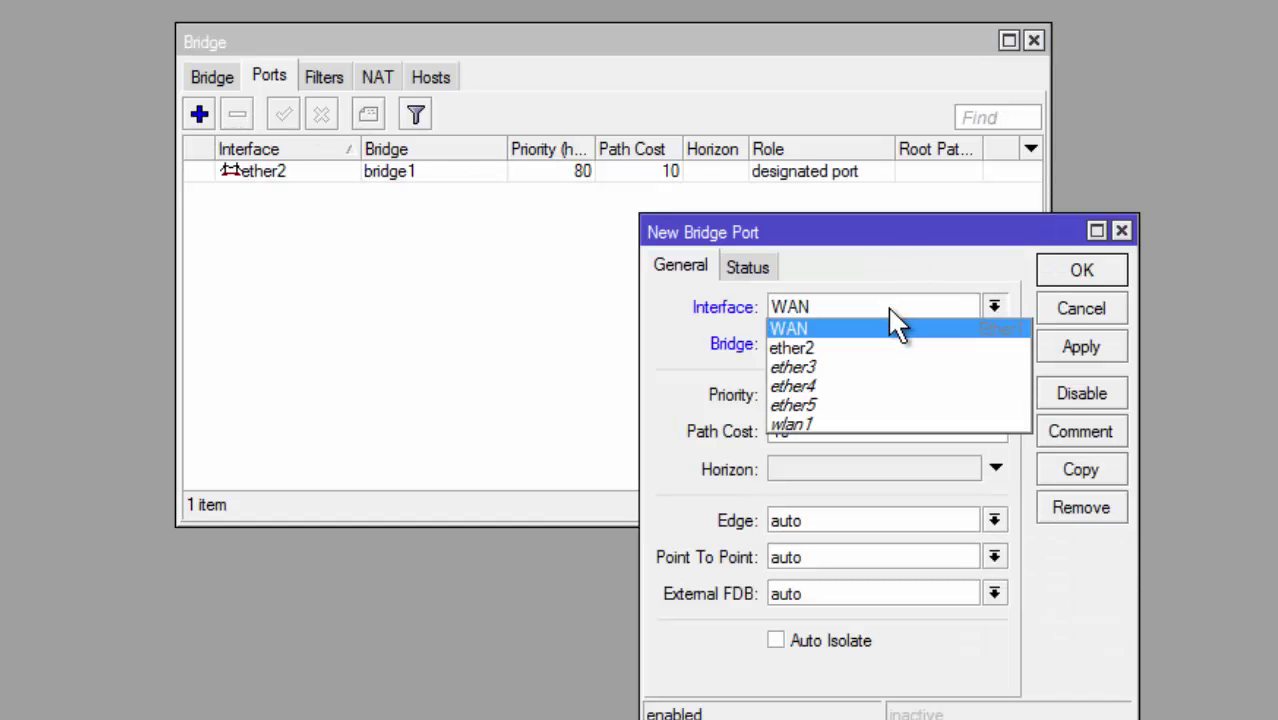
click(888, 366)
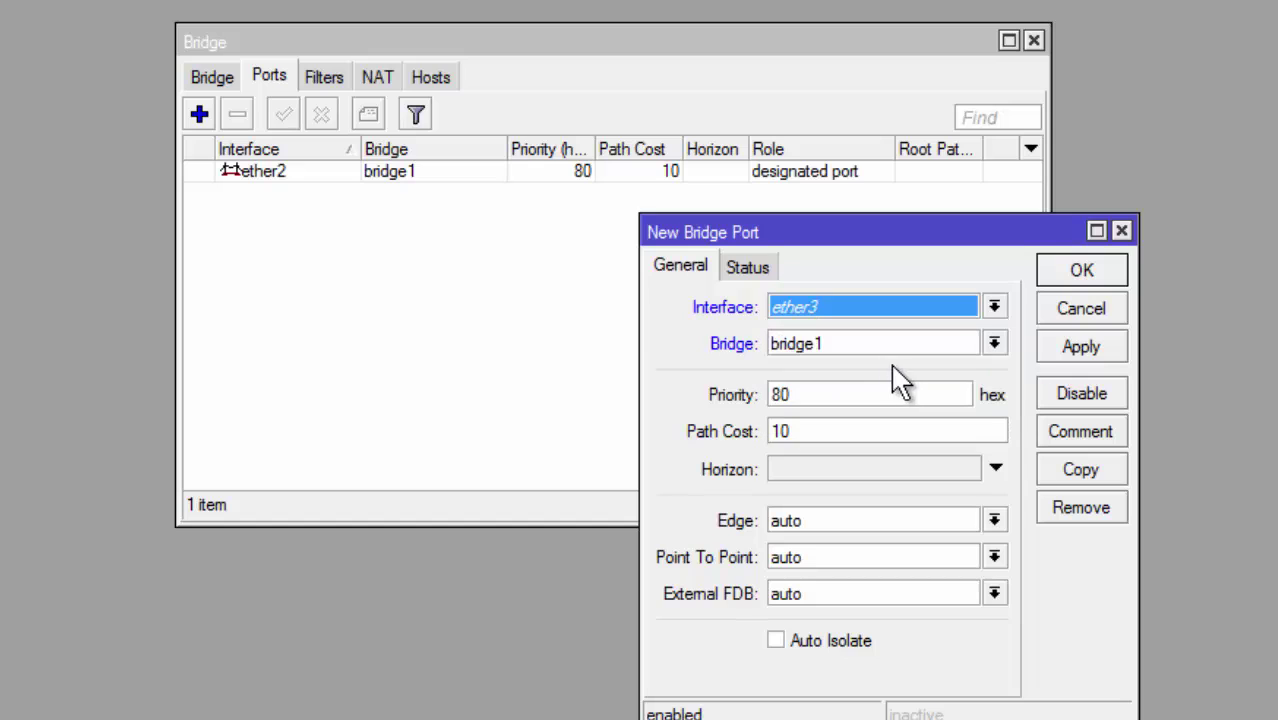
click(1048, 345)
click(1058, 280)
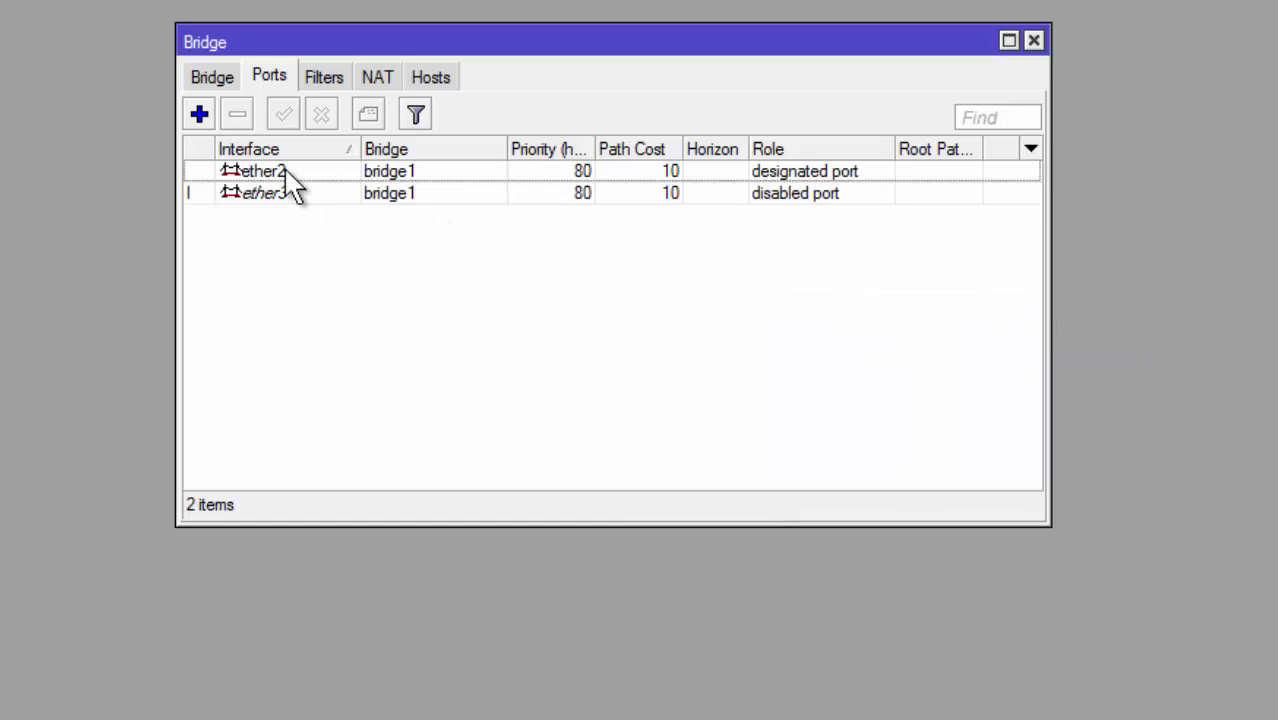
Add interface ether4 as another port of bridge1
click(203, 115)
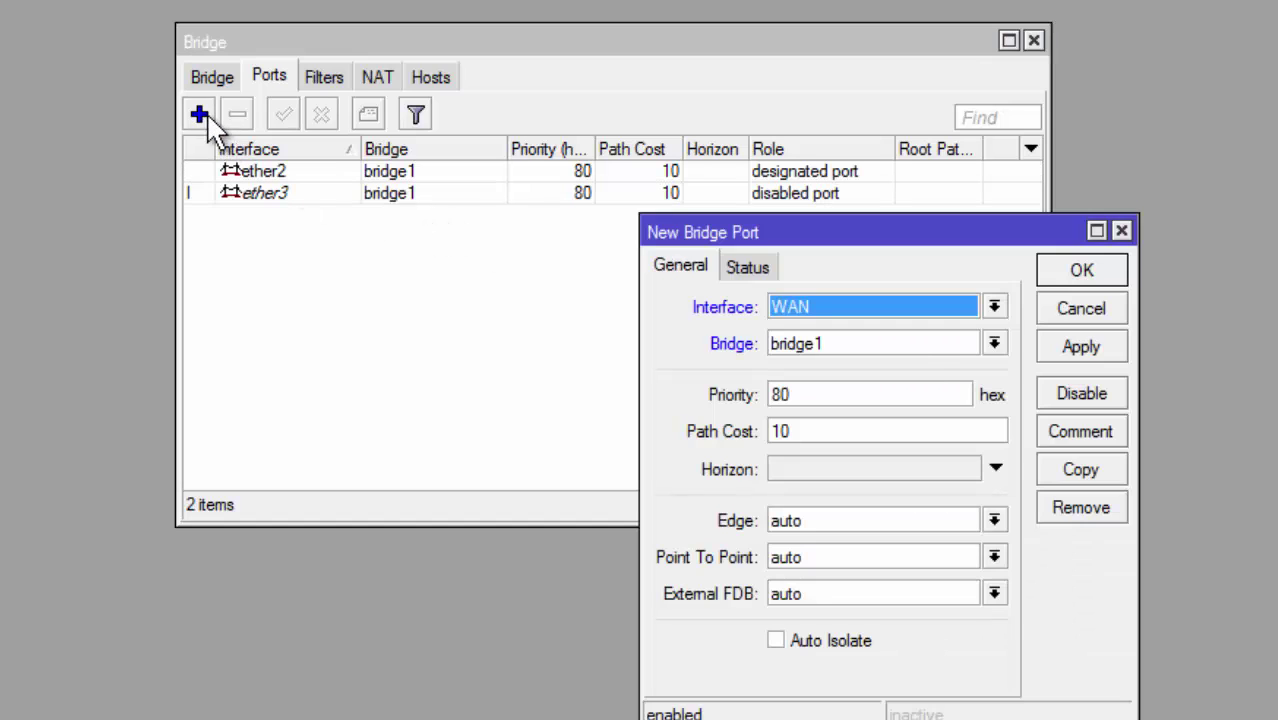
click(893, 310)
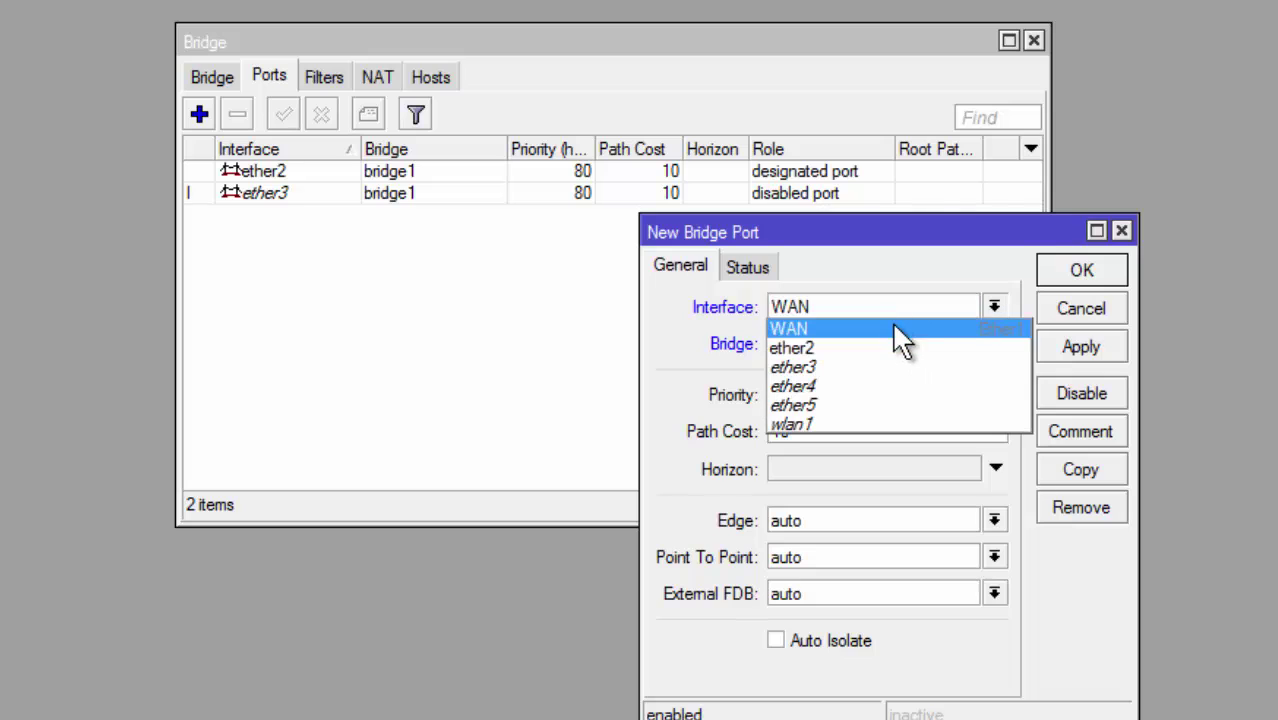
click(890, 385)
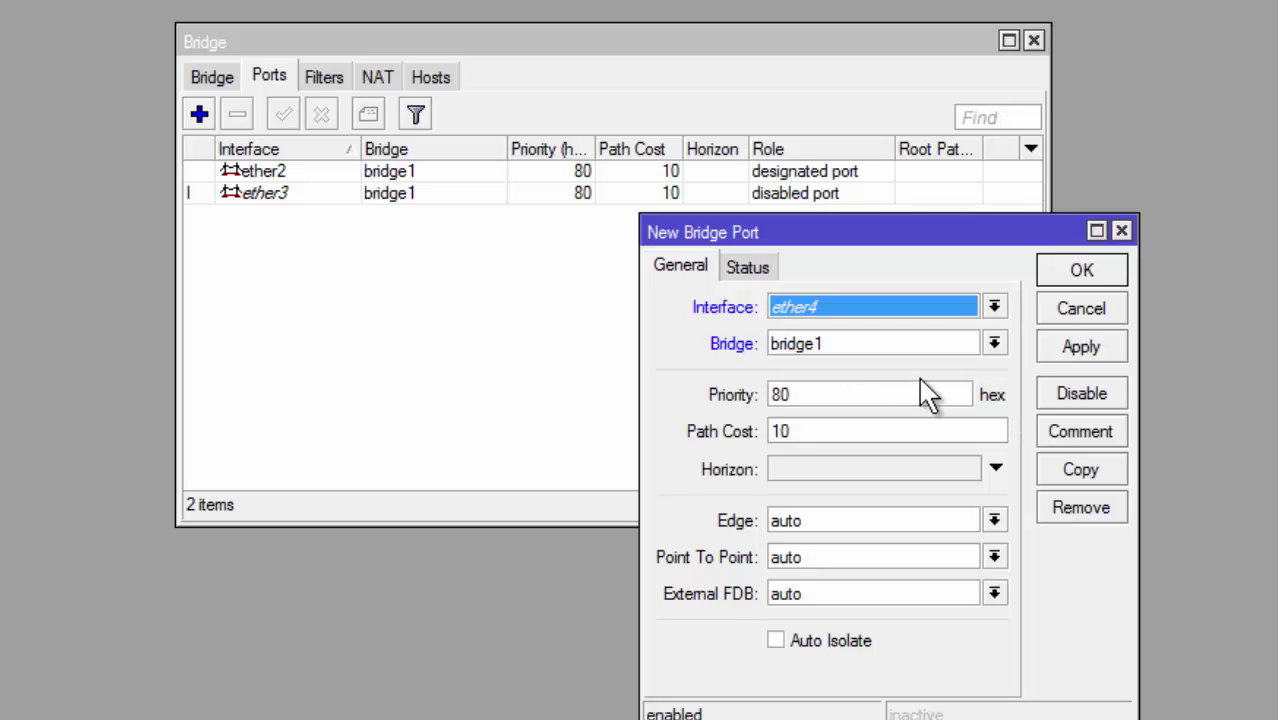
click(1064, 345)
click(1060, 274)
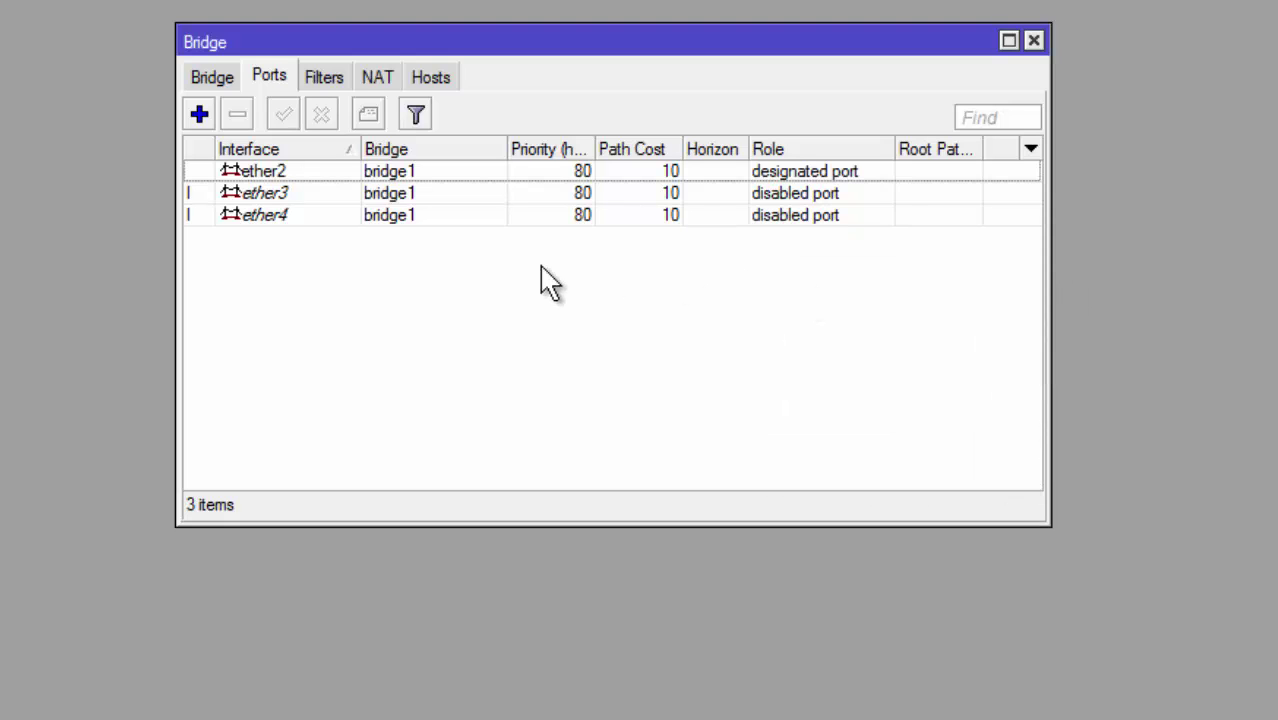
Add interface ether5 as another port of bridge1
click(199, 114)
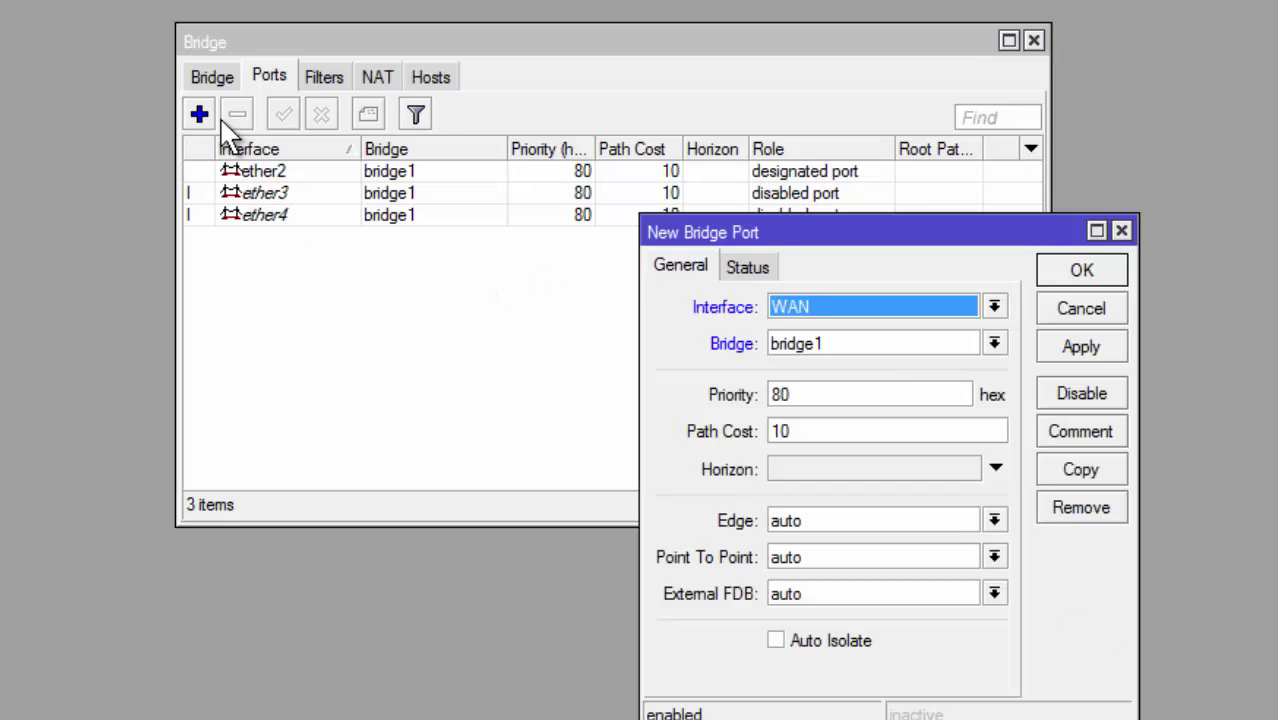
click(826, 308)
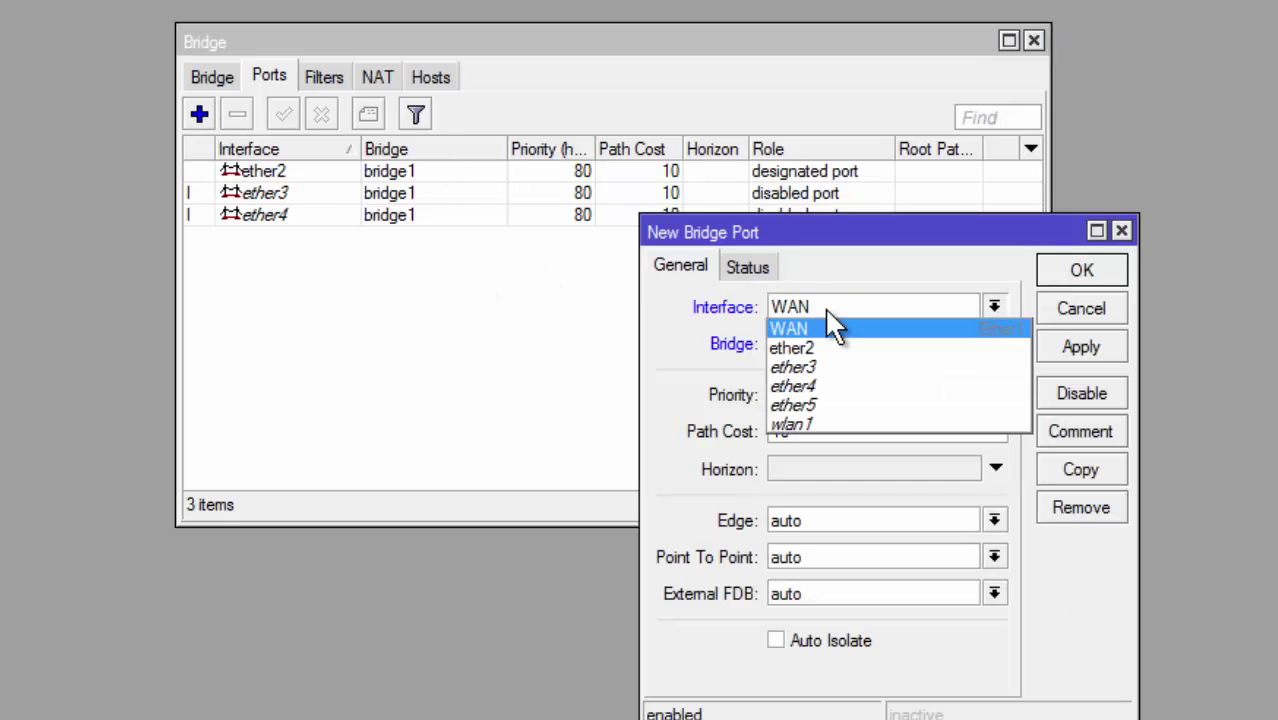
click(827, 394)
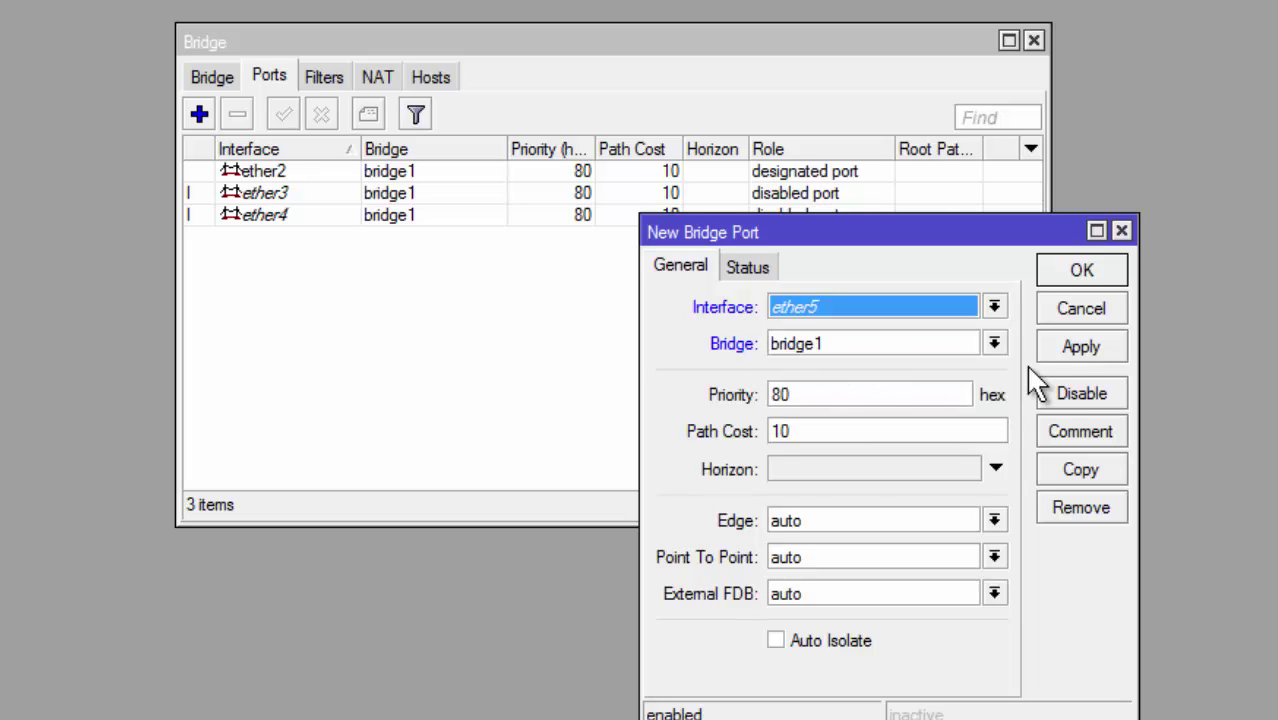
click(1076, 350)
click(1069, 278)
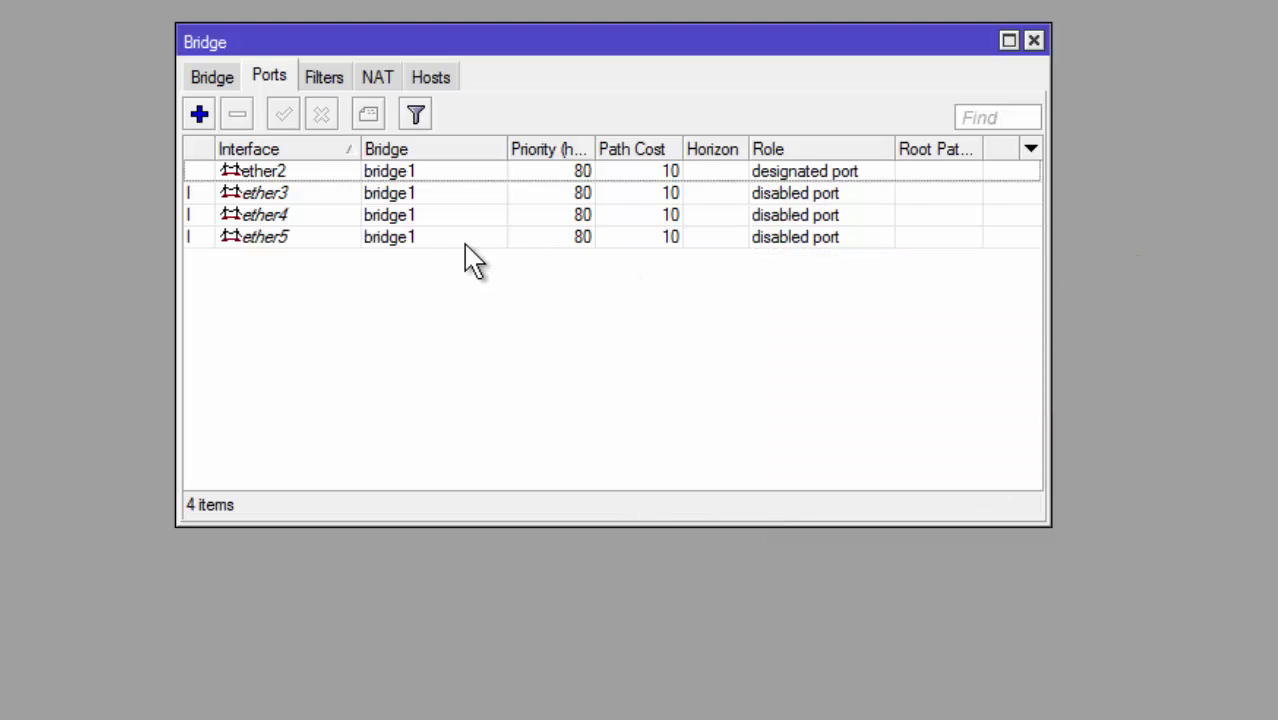
Add the wireless interface wlan1 as a port of bridge1 and close the bridge window
click(200, 119)
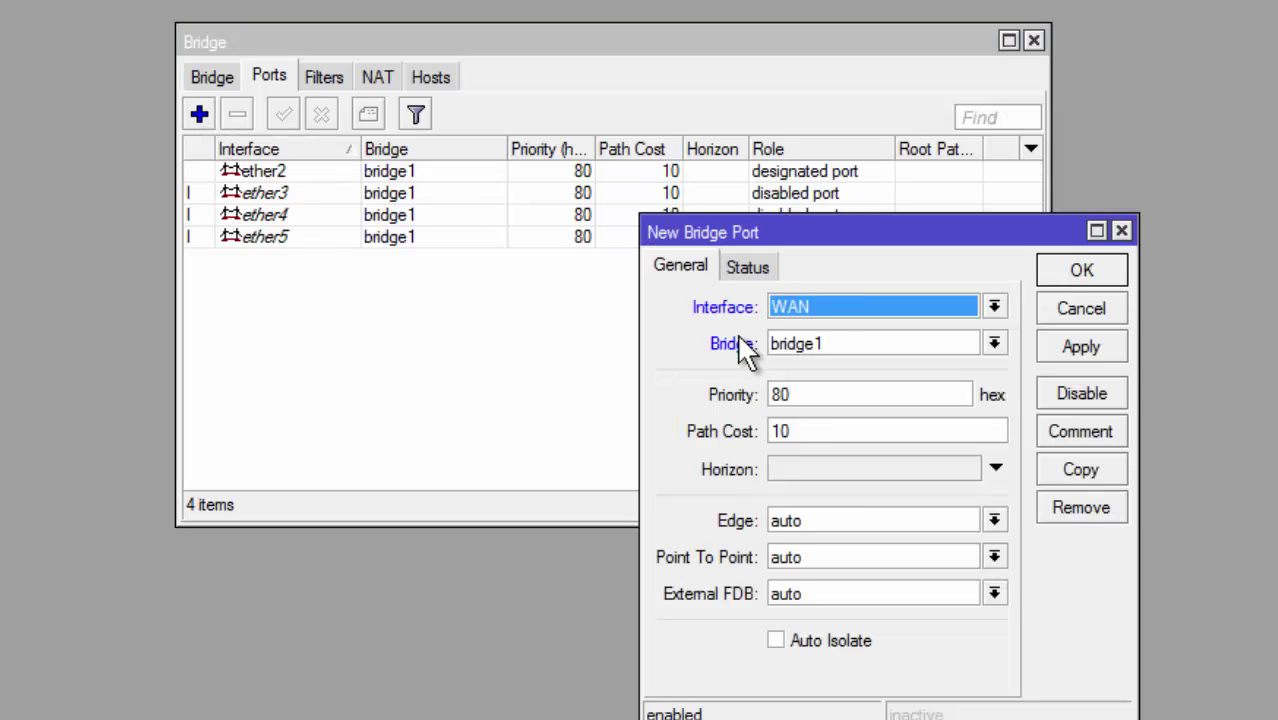
click(830, 304)
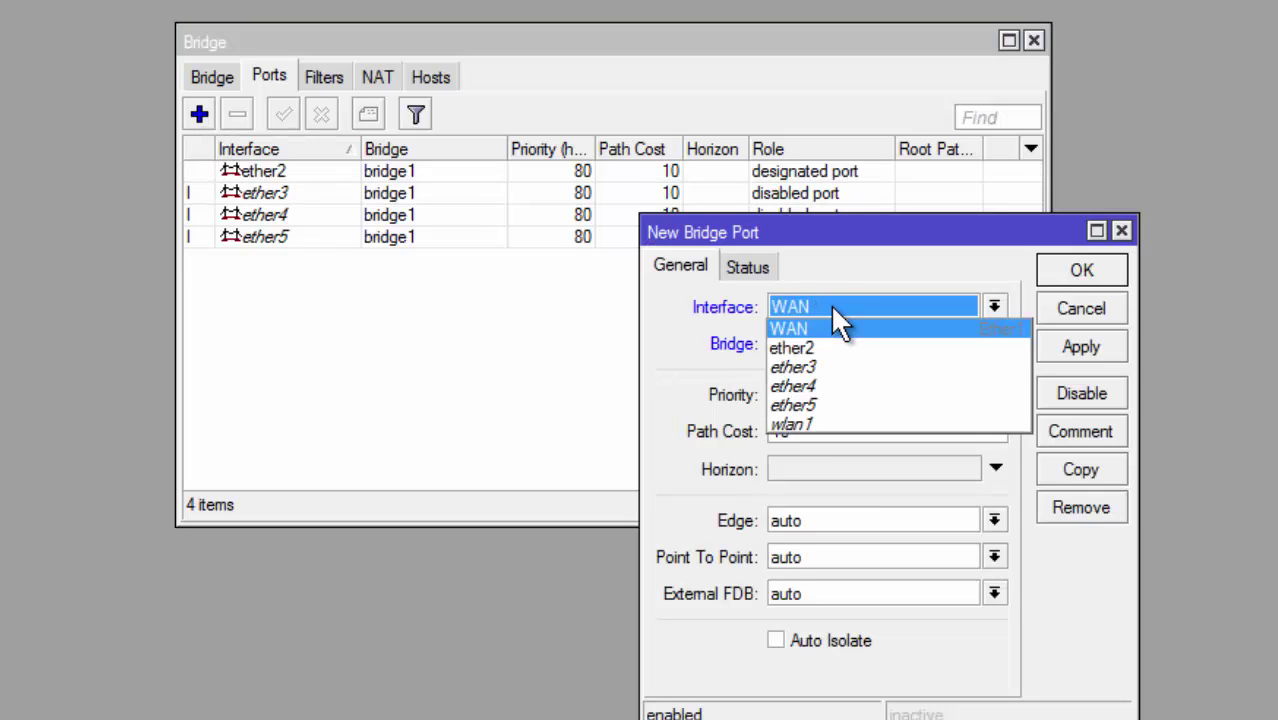
click(833, 420)
click(1074, 350)
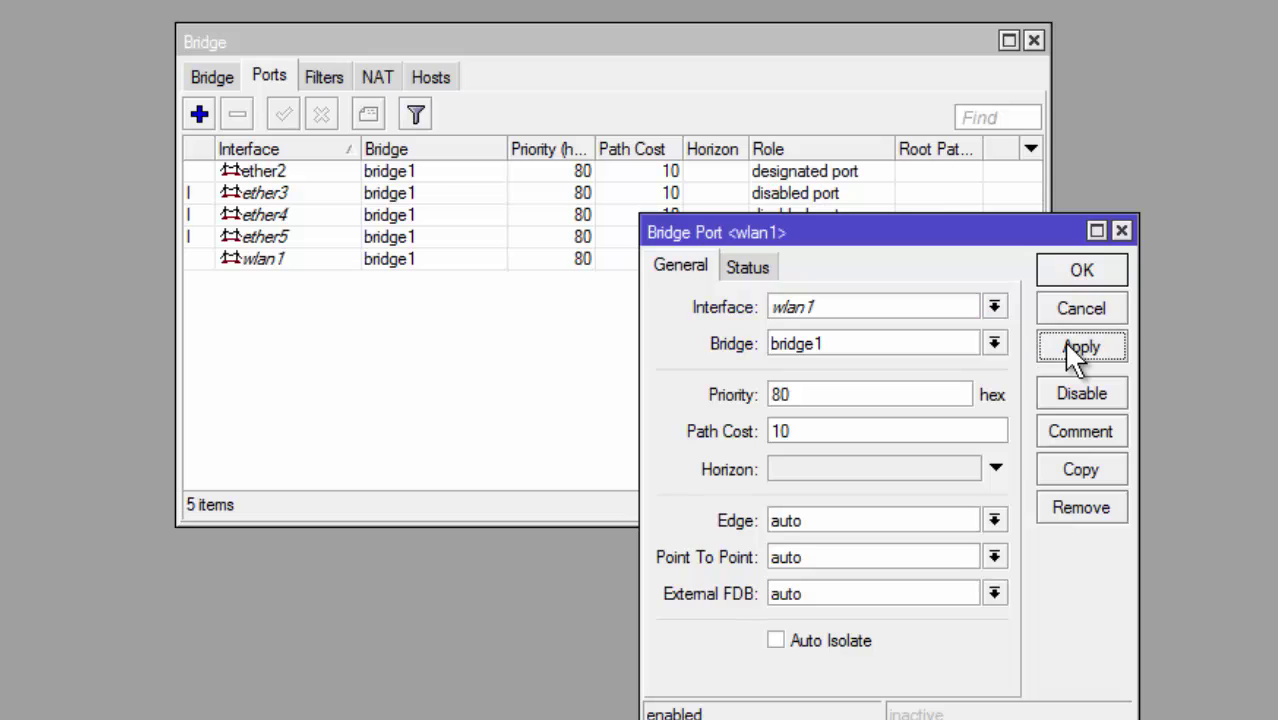
click(1077, 279)
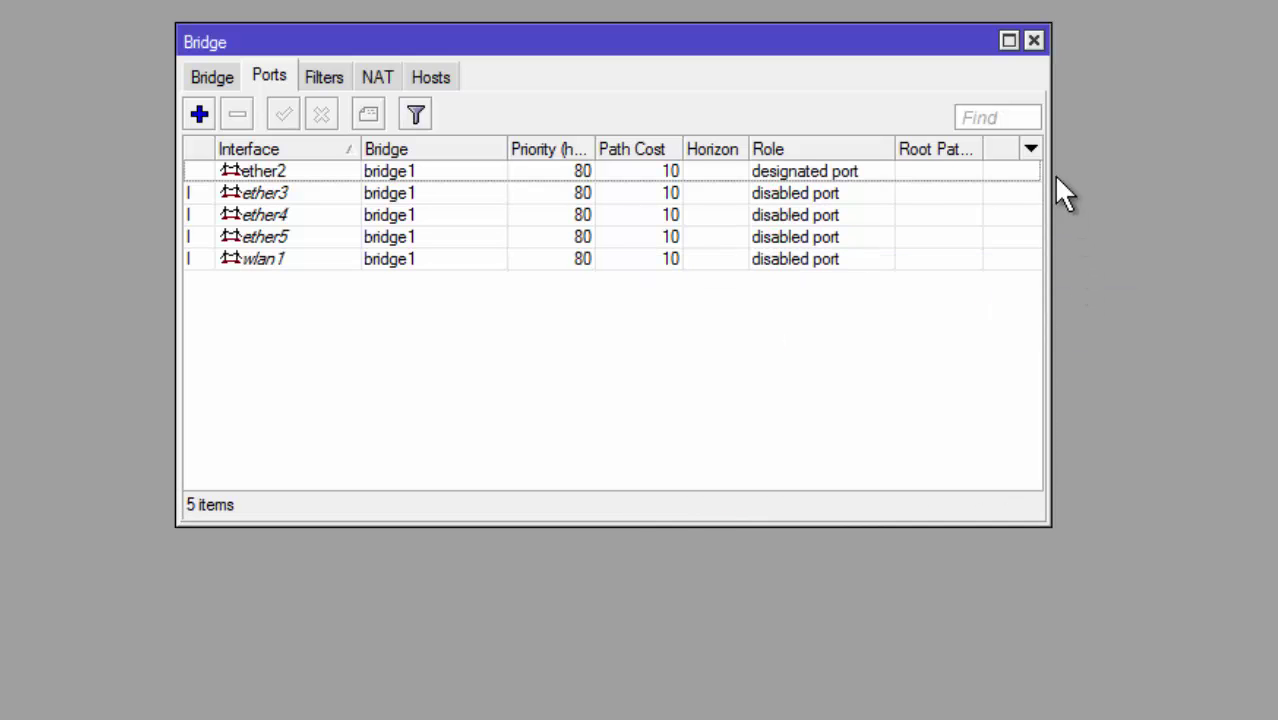
click(1033, 42)
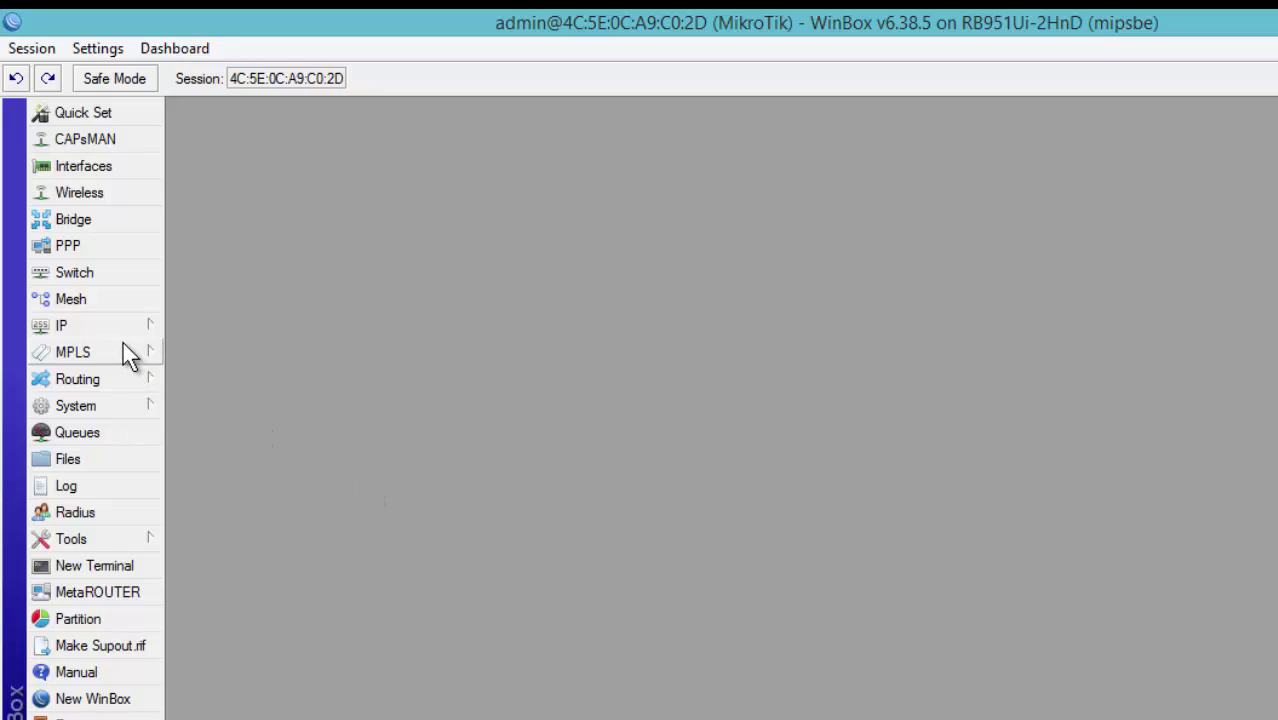
Open the router's DHCP server settings
mouse_move(110, 336)
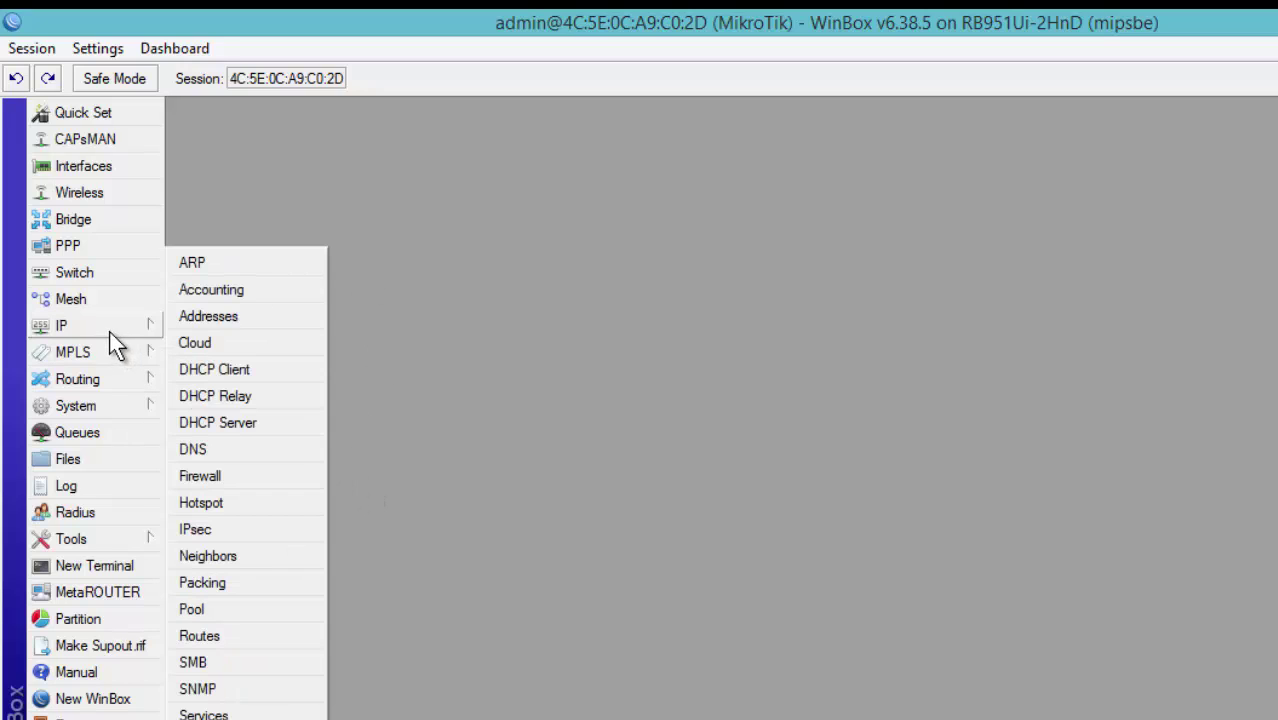
click(262, 430)
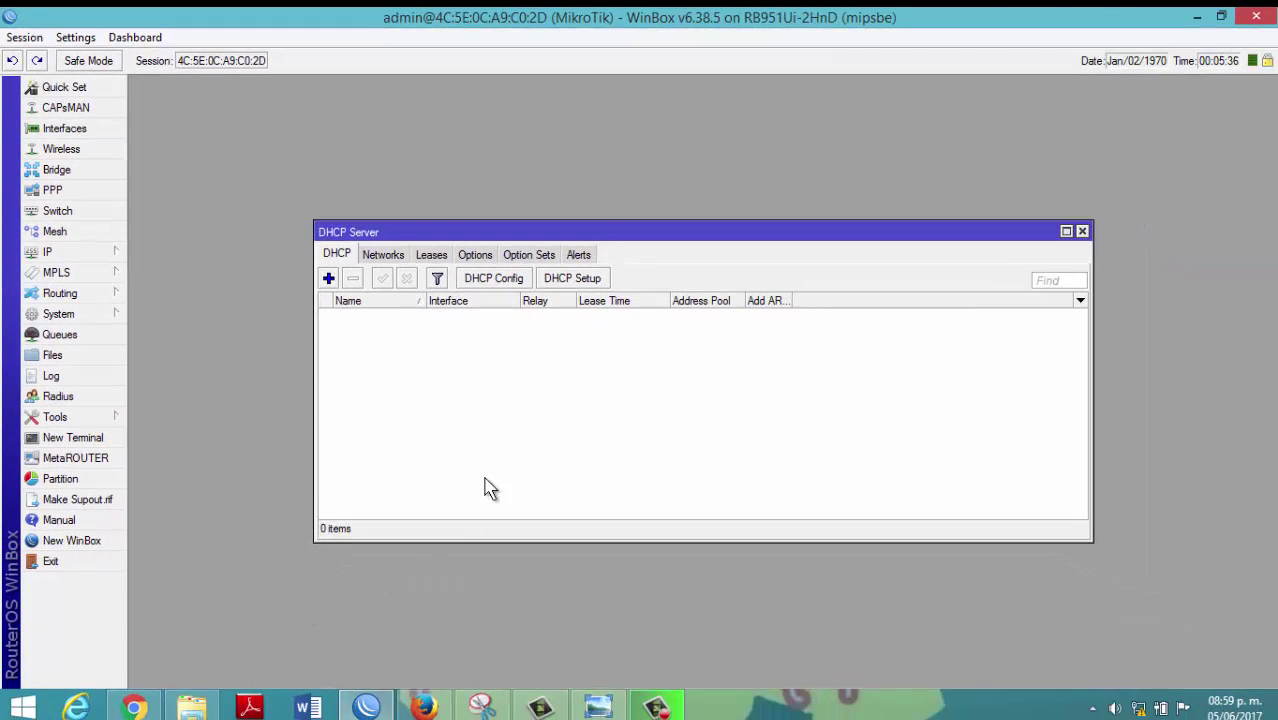
Close the running Google Chrome window, relaunch Chrome and maximize its new window
right_click(146, 700)
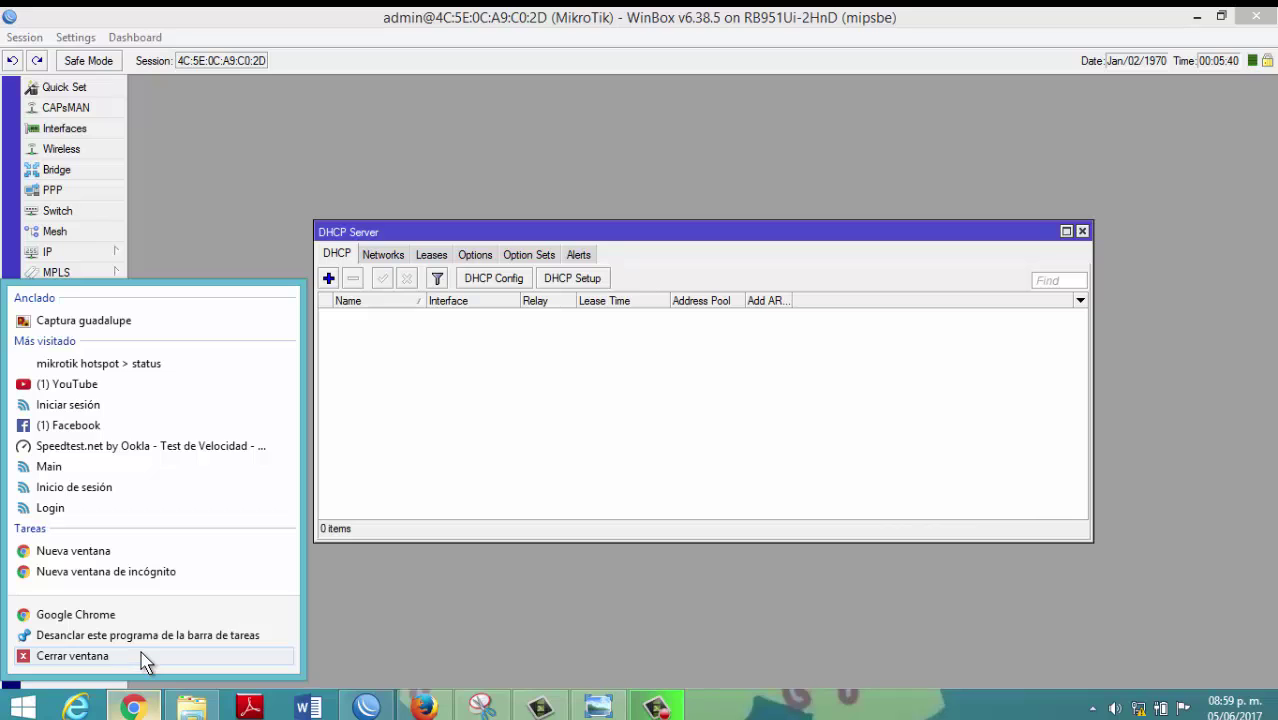
click(142, 656)
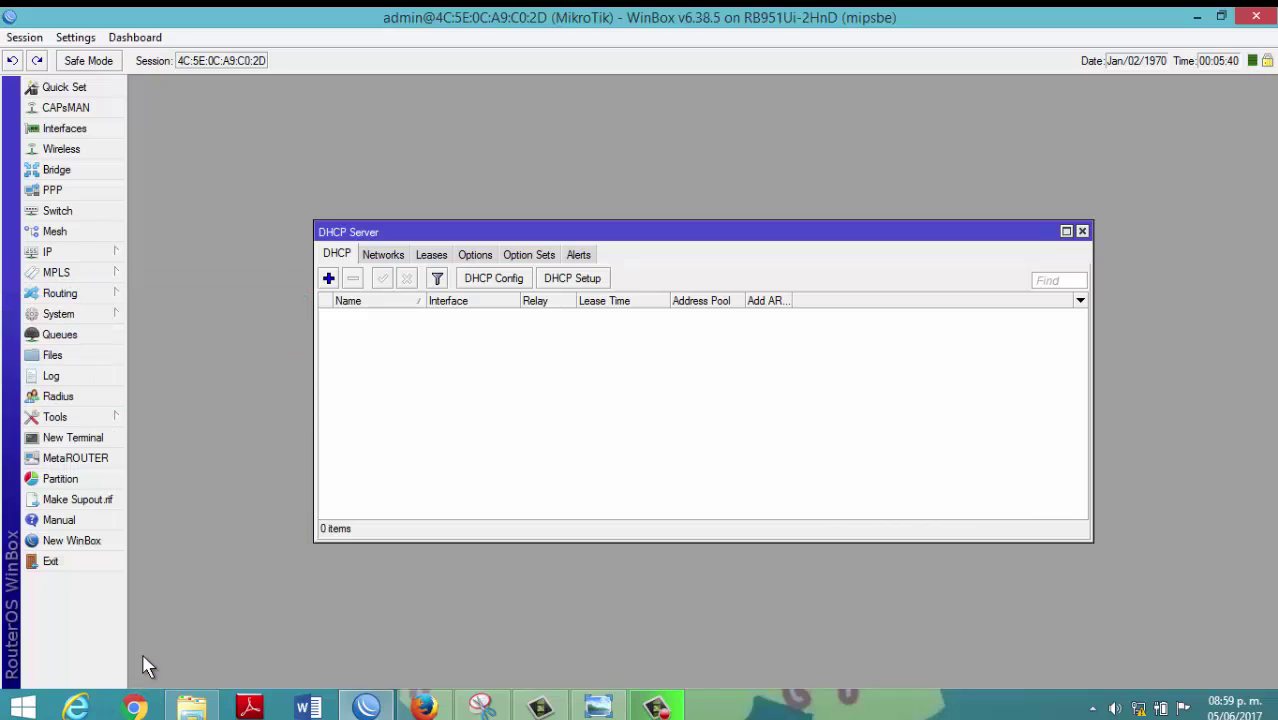
click(146, 708)
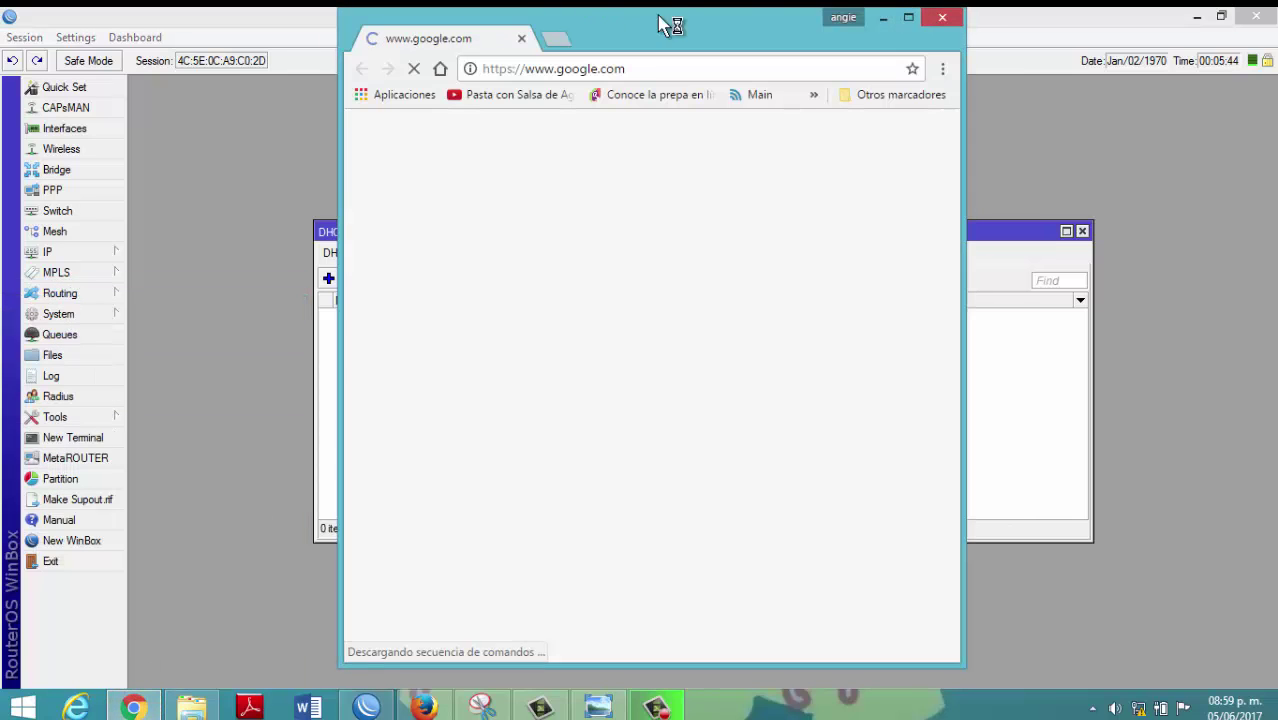
click(908, 18)
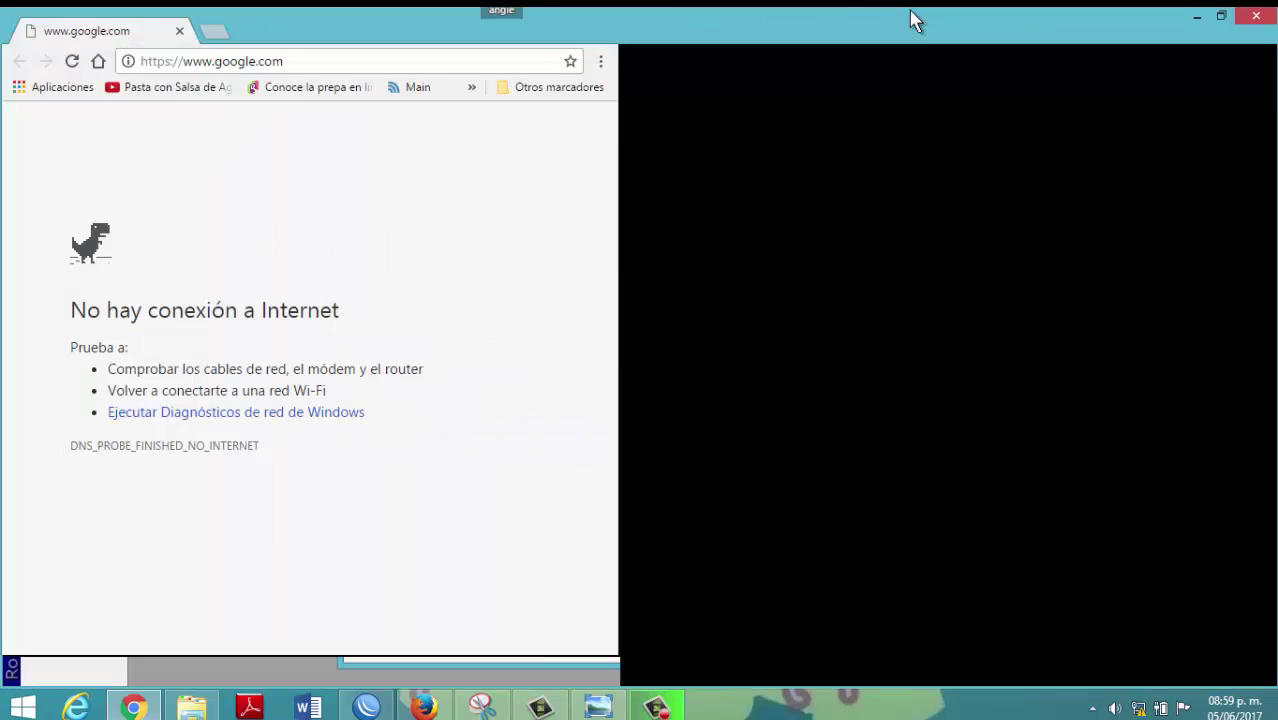
click(704, 46)
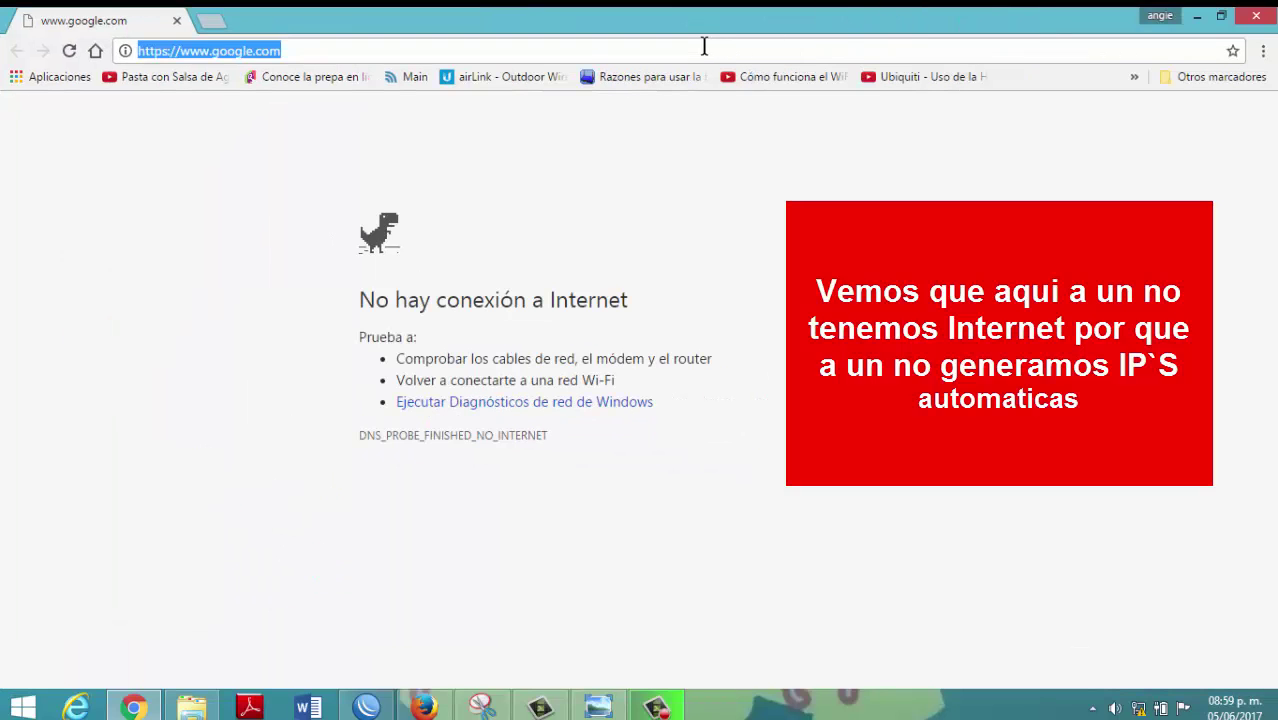
key(Return)
click(704, 46)
key(Return)
click(704, 46)
key(Return)
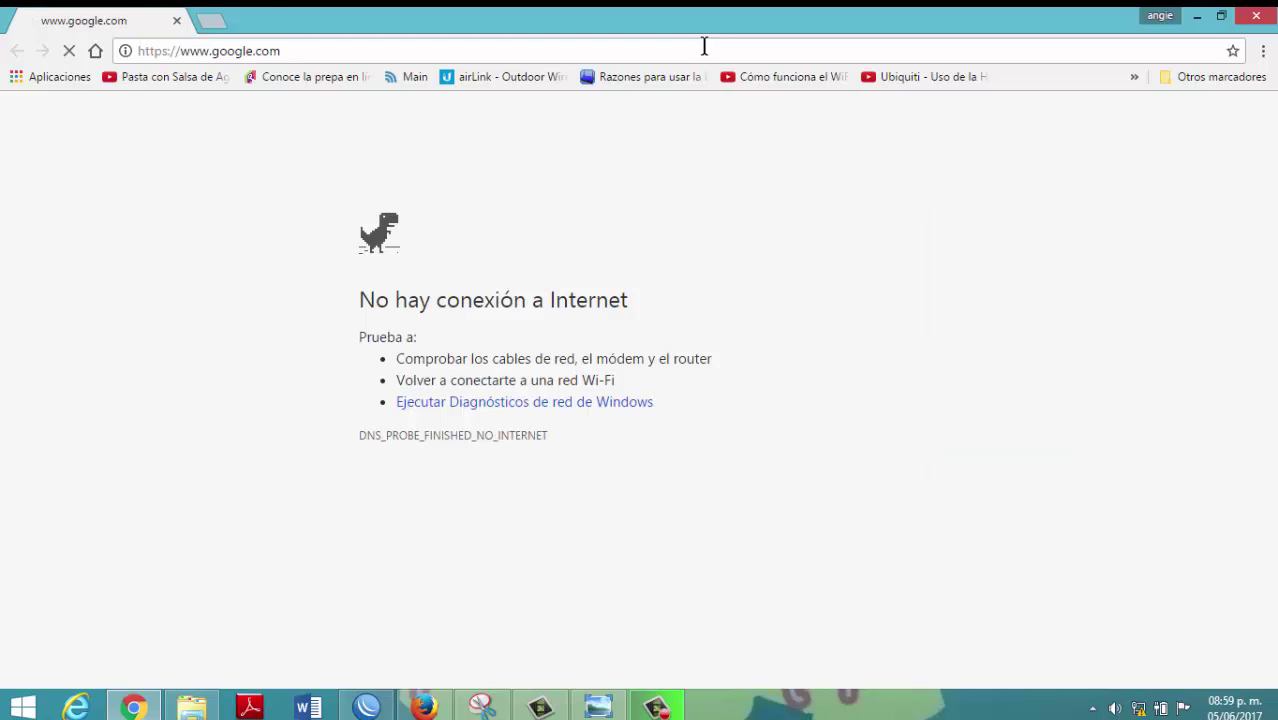
Test internet access by loading youtube.com/?gl=MX&hl=es-419 in Chrome and close the browser window
click(704, 46)
text(youtube.com/?gl=MX&hl=es-419)
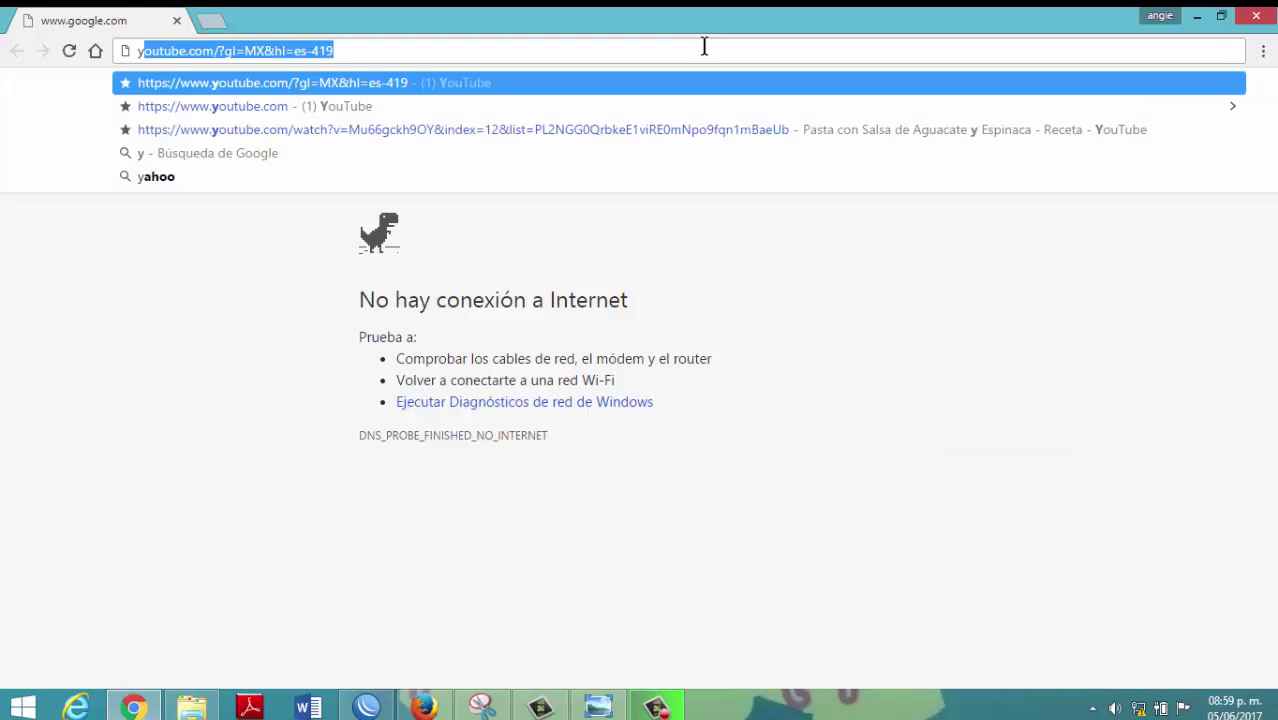
key(Return)
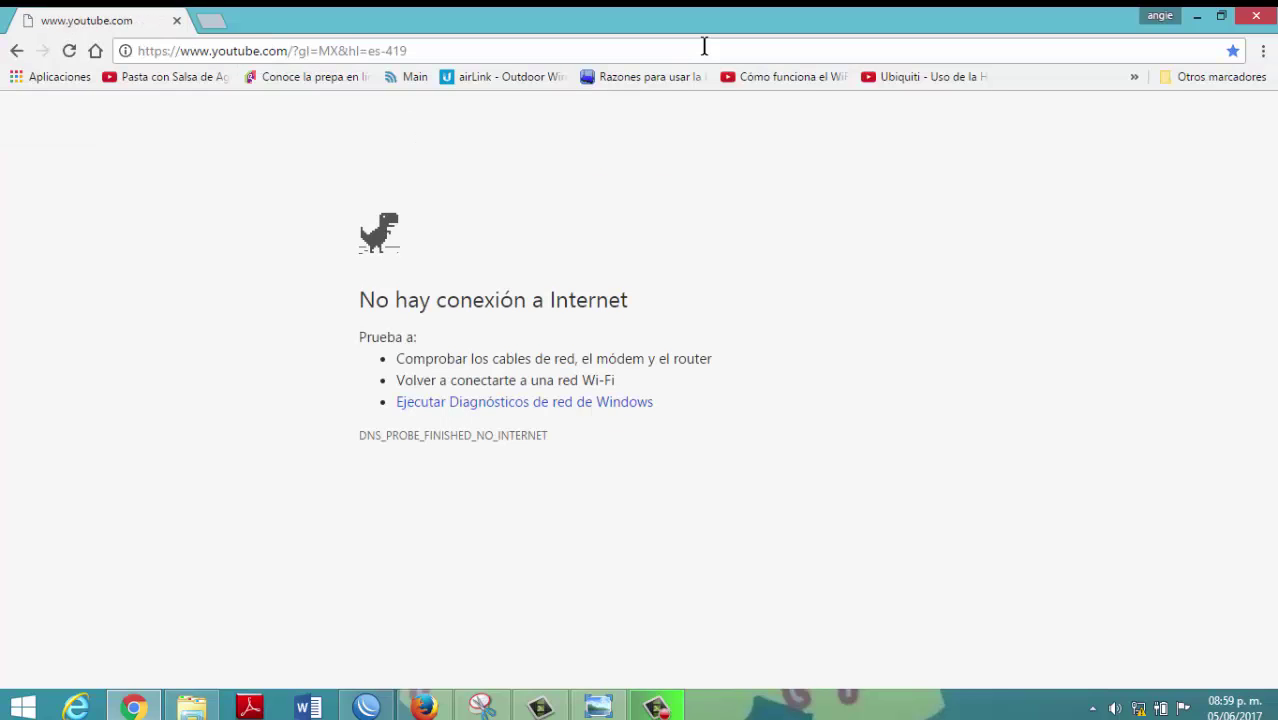
click(1257, 18)
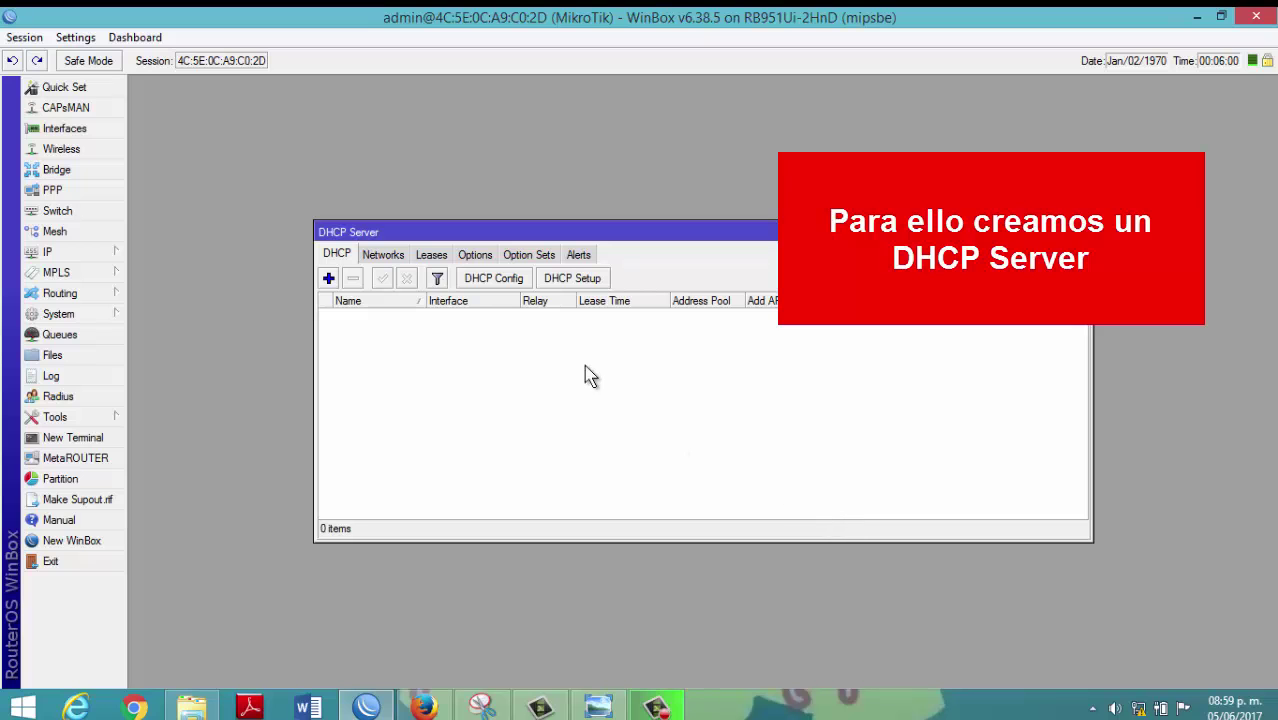
Create a DHCP server on bridge1 with DHCP Setup, accepting the proposed network settings, address pool and 00:10:00 lease time
click(568, 280)
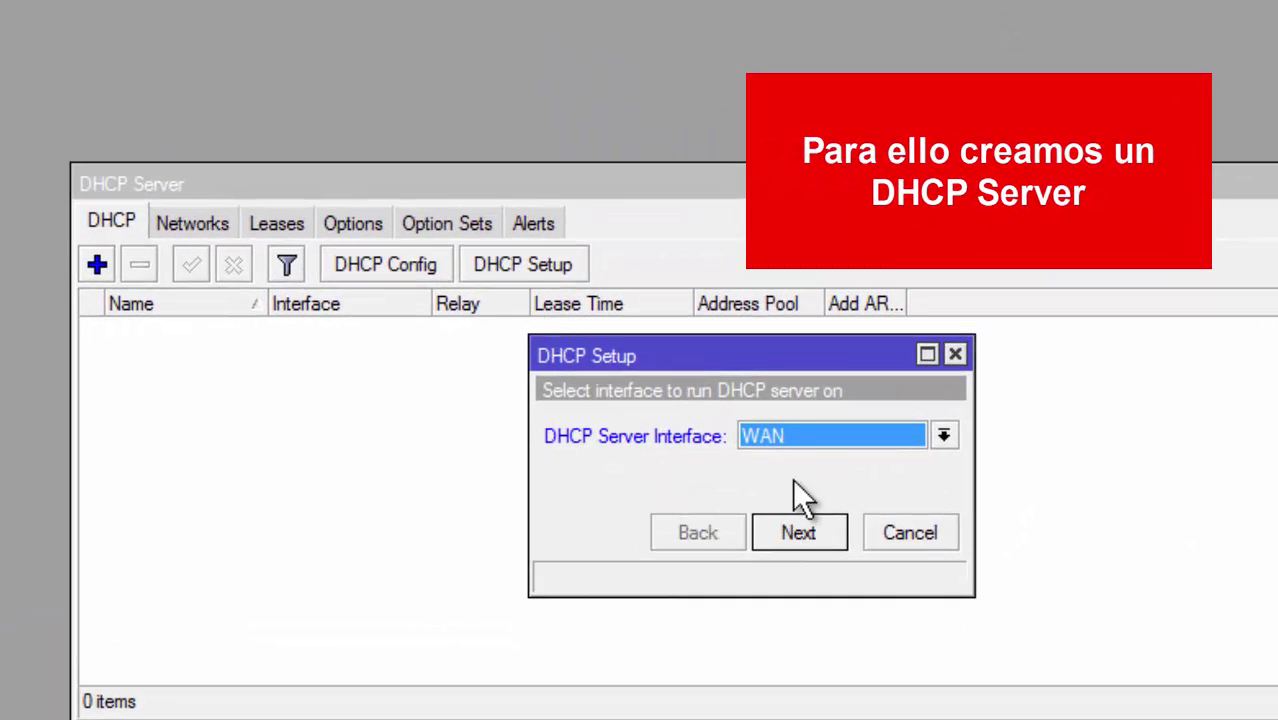
click(810, 436)
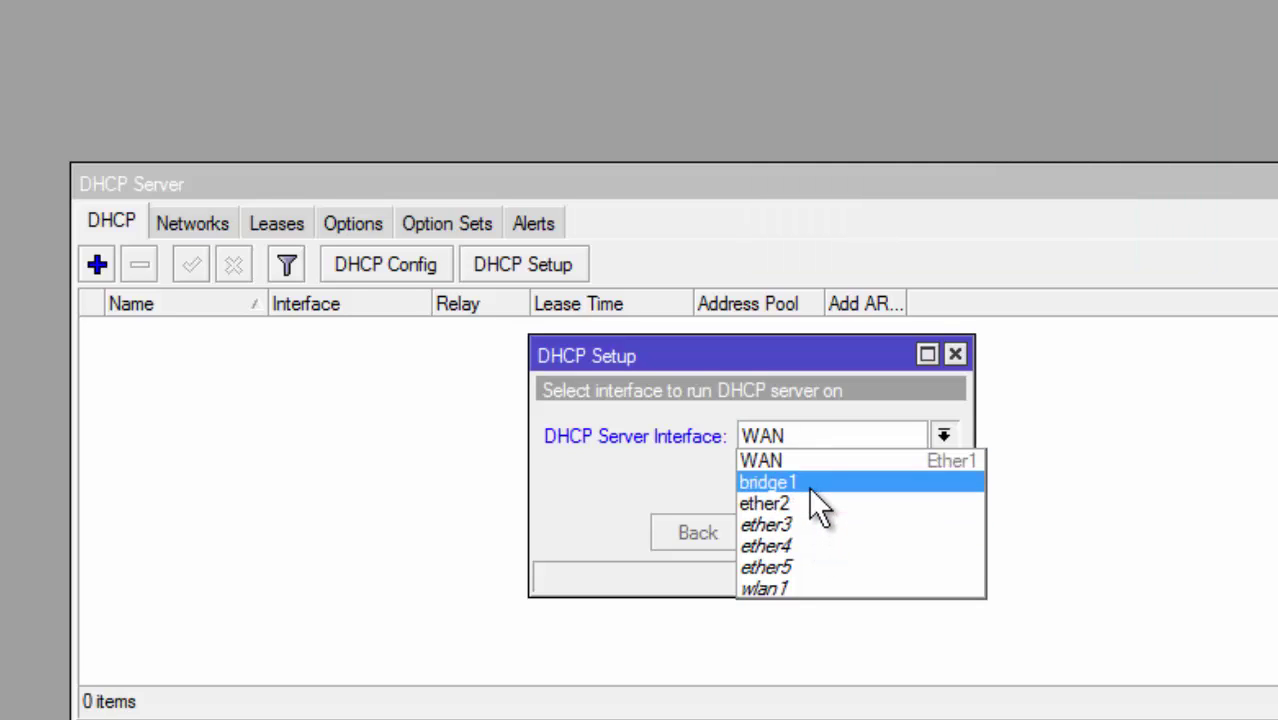
click(808, 486)
click(800, 532)
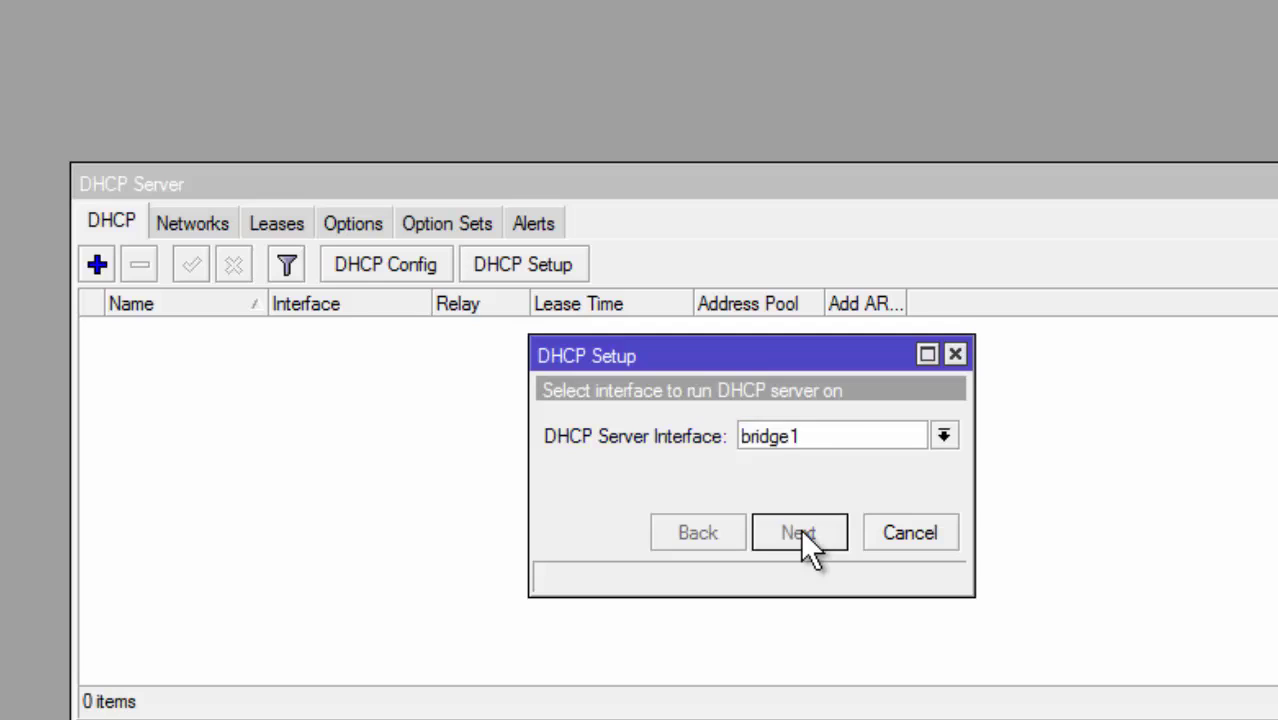
click(800, 532)
click(800, 532)
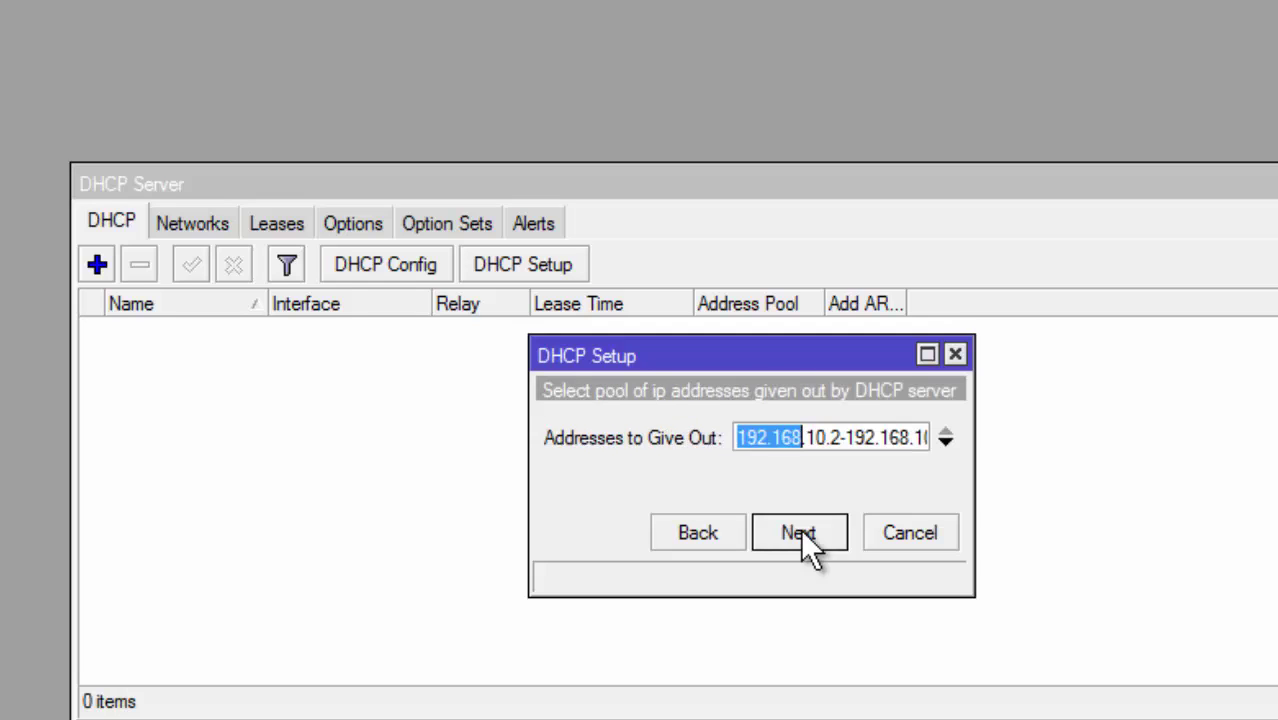
click(800, 532)
click(800, 532)
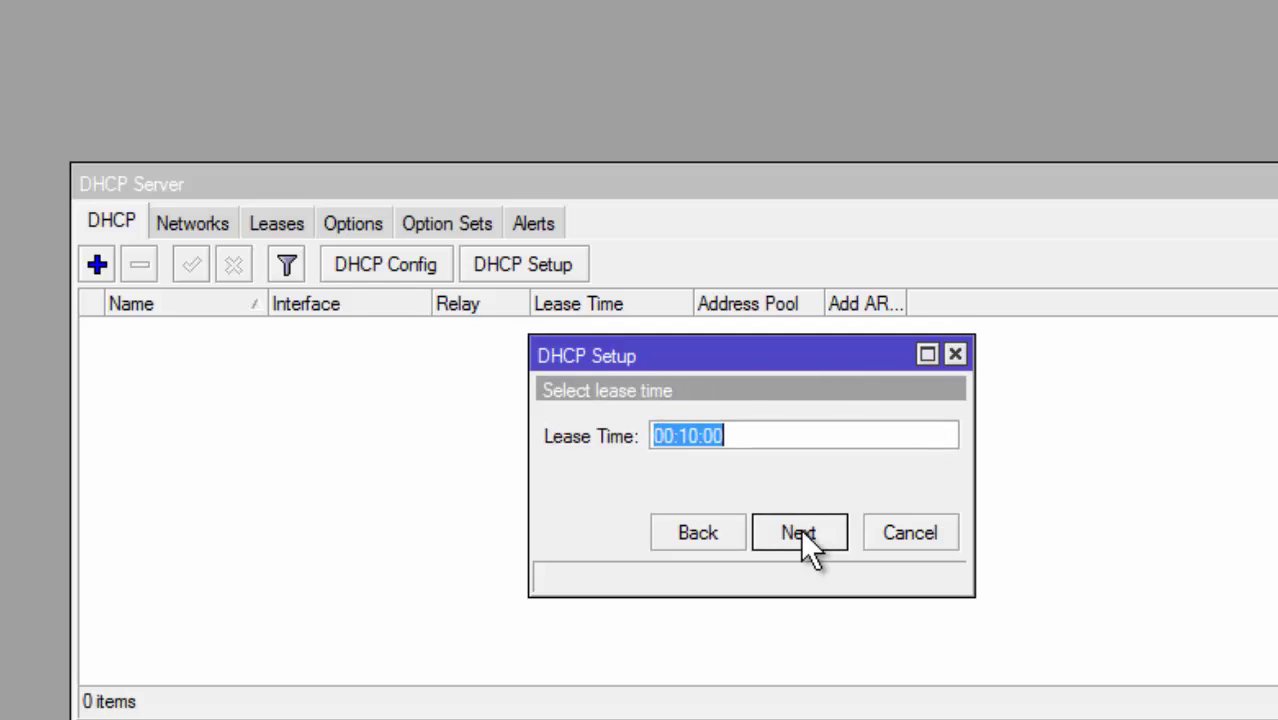
click(800, 532)
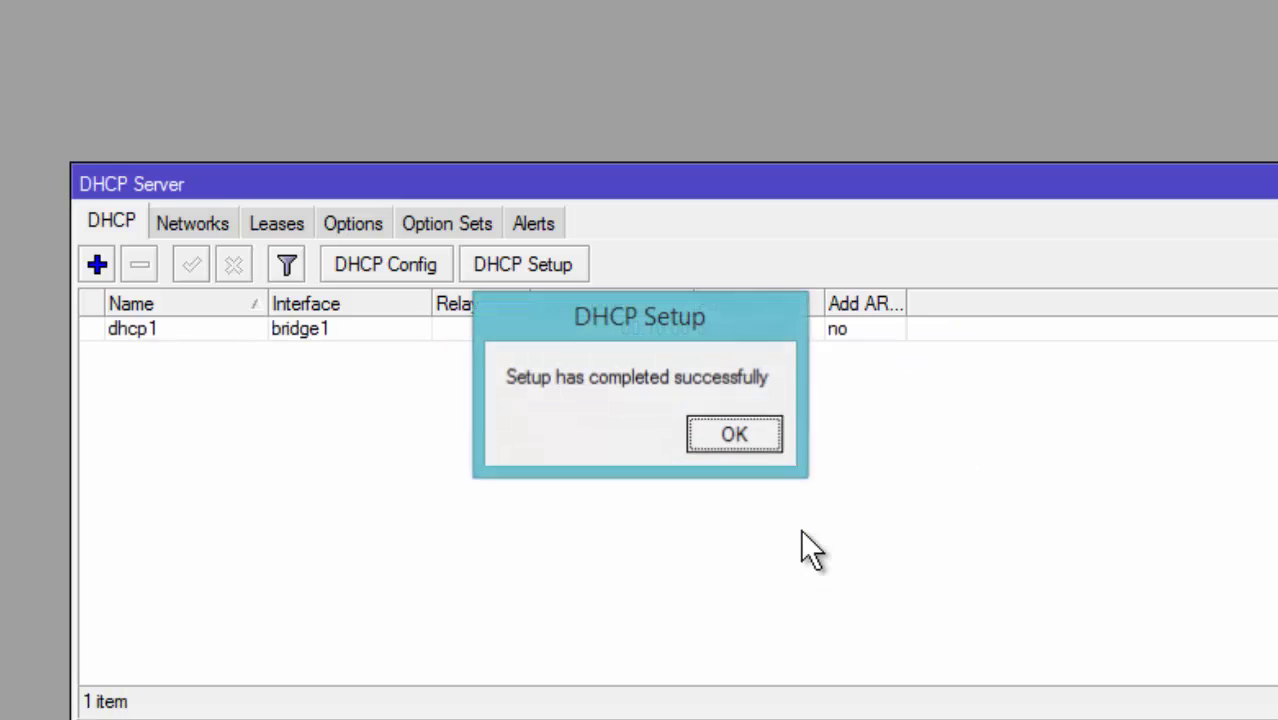
click(730, 432)
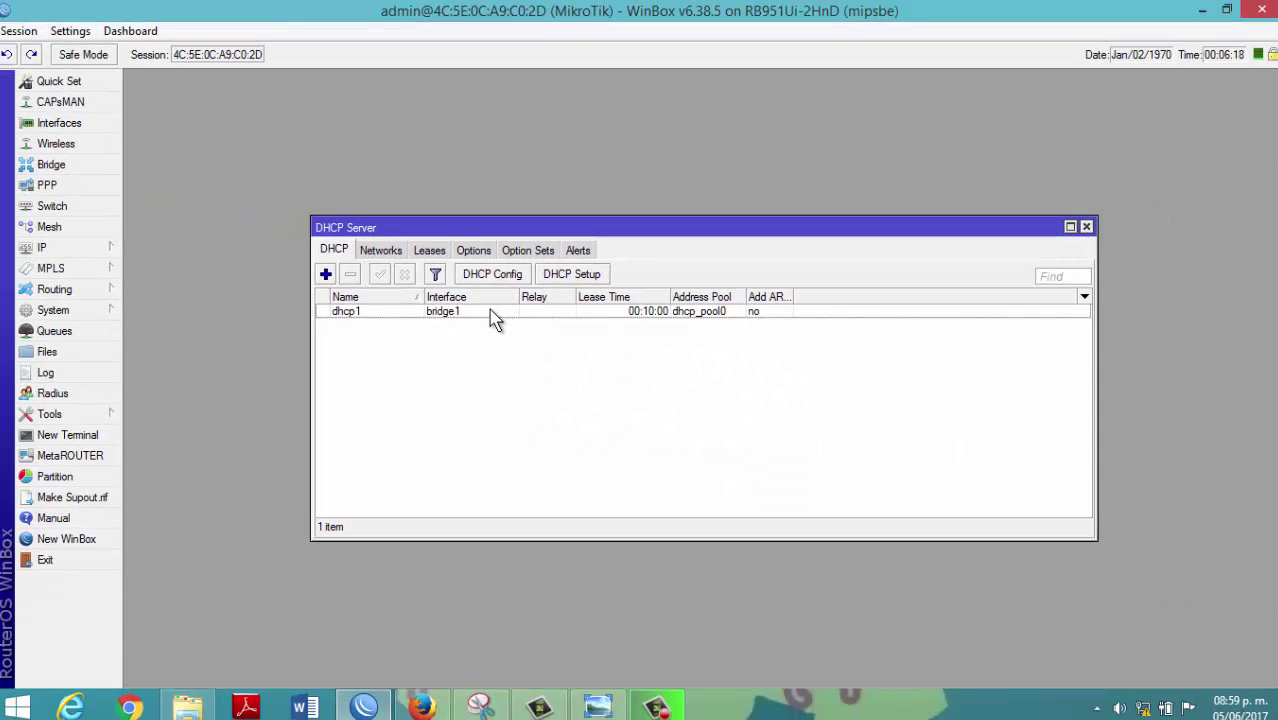
click(412, 316)
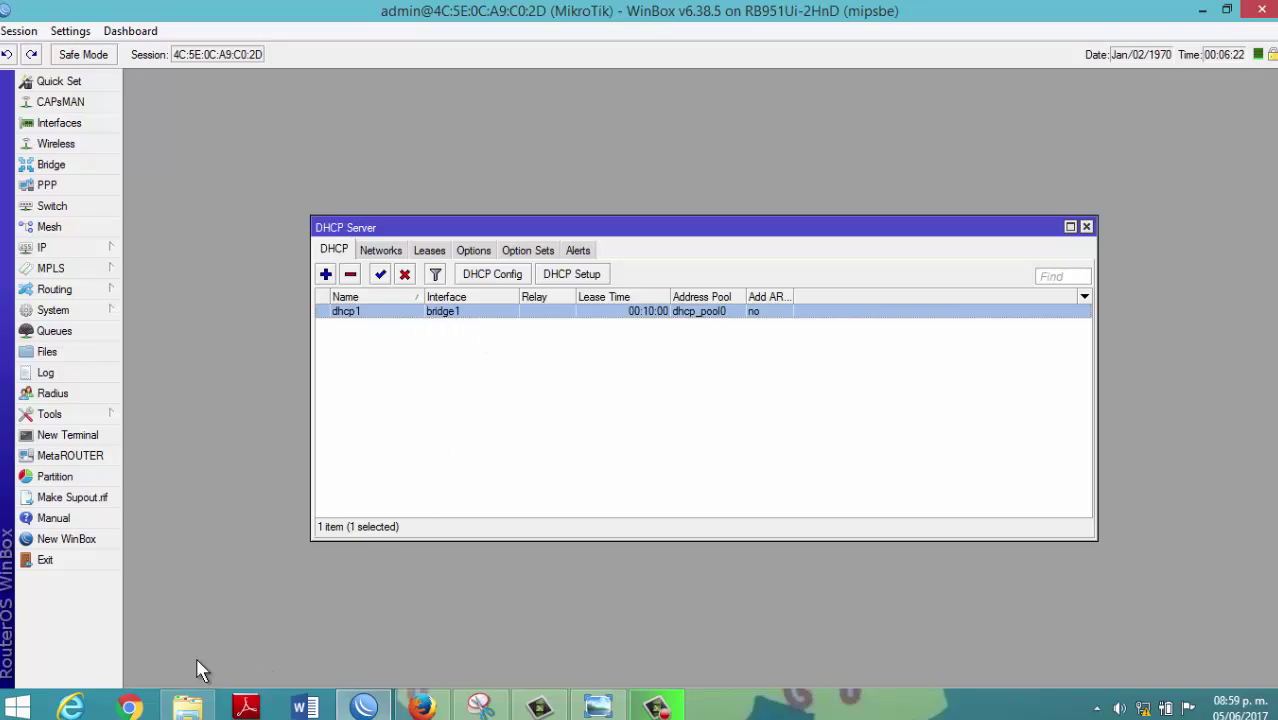
Check the internet connection in Chrome with google.com and run the Windows network troubleshooter on the computer's connection
click(118, 710)
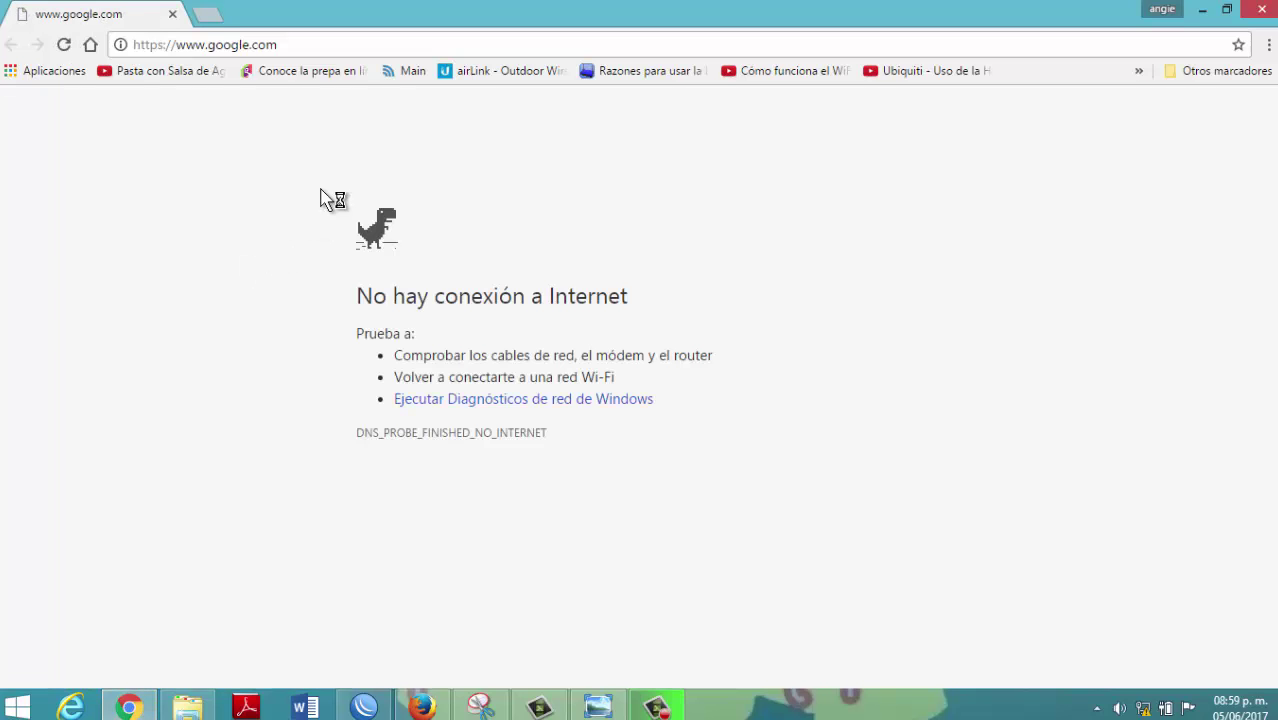
click(419, 47)
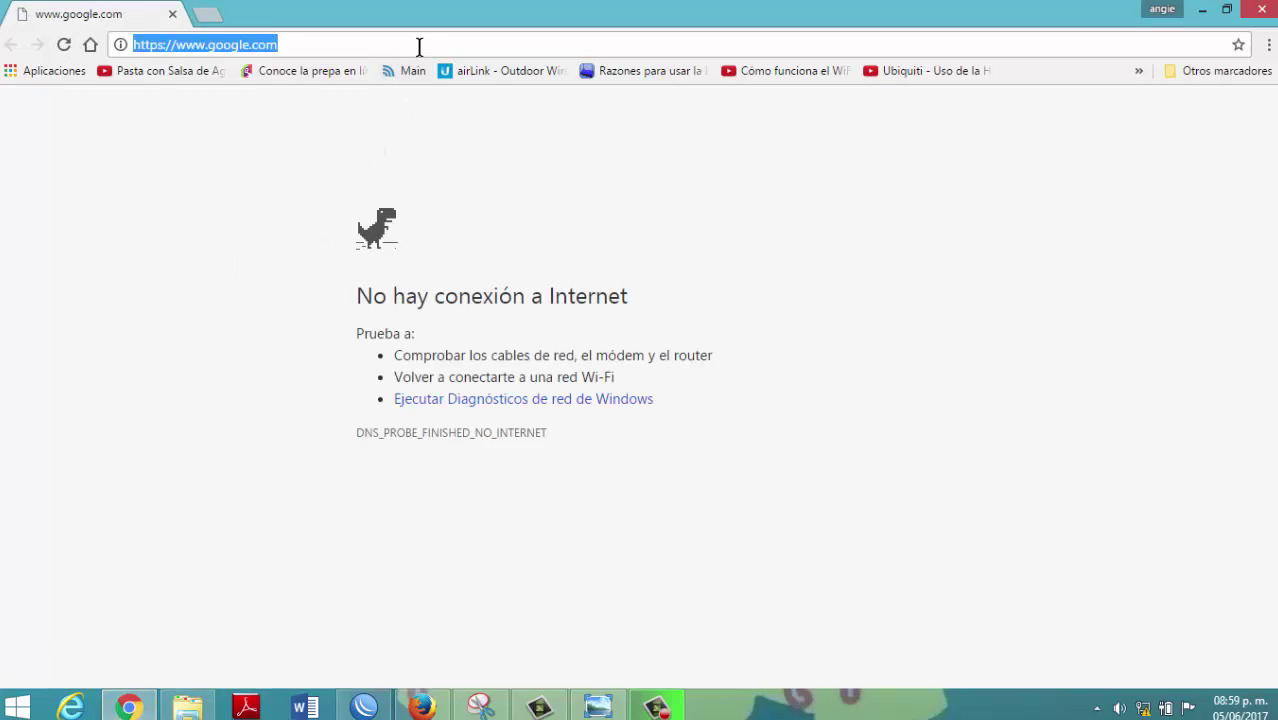
click(419, 47)
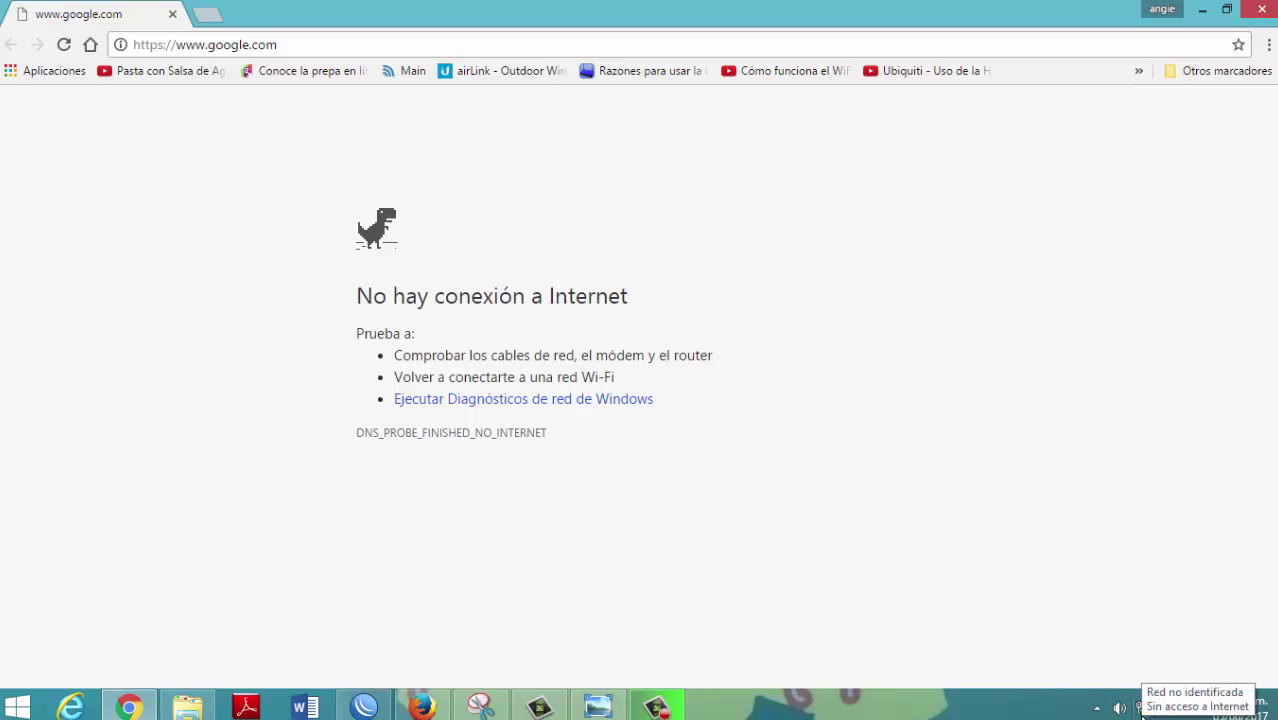
right_click(1142, 713)
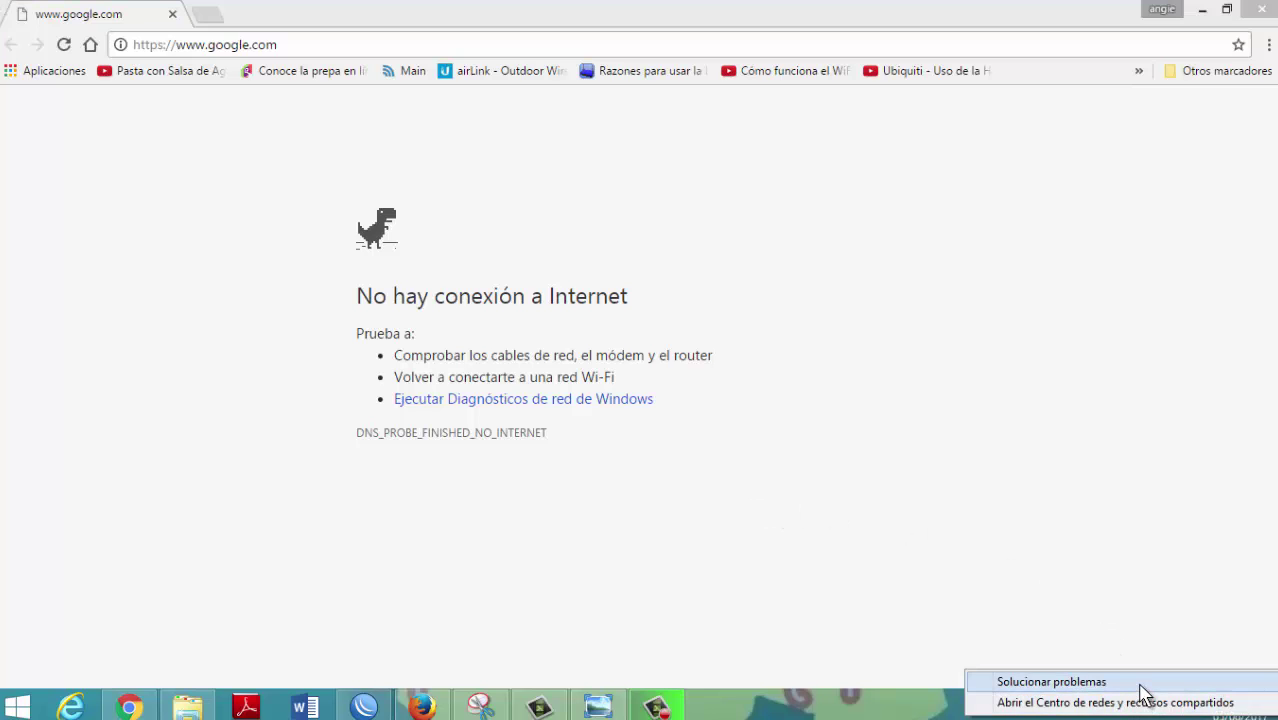
click(1144, 689)
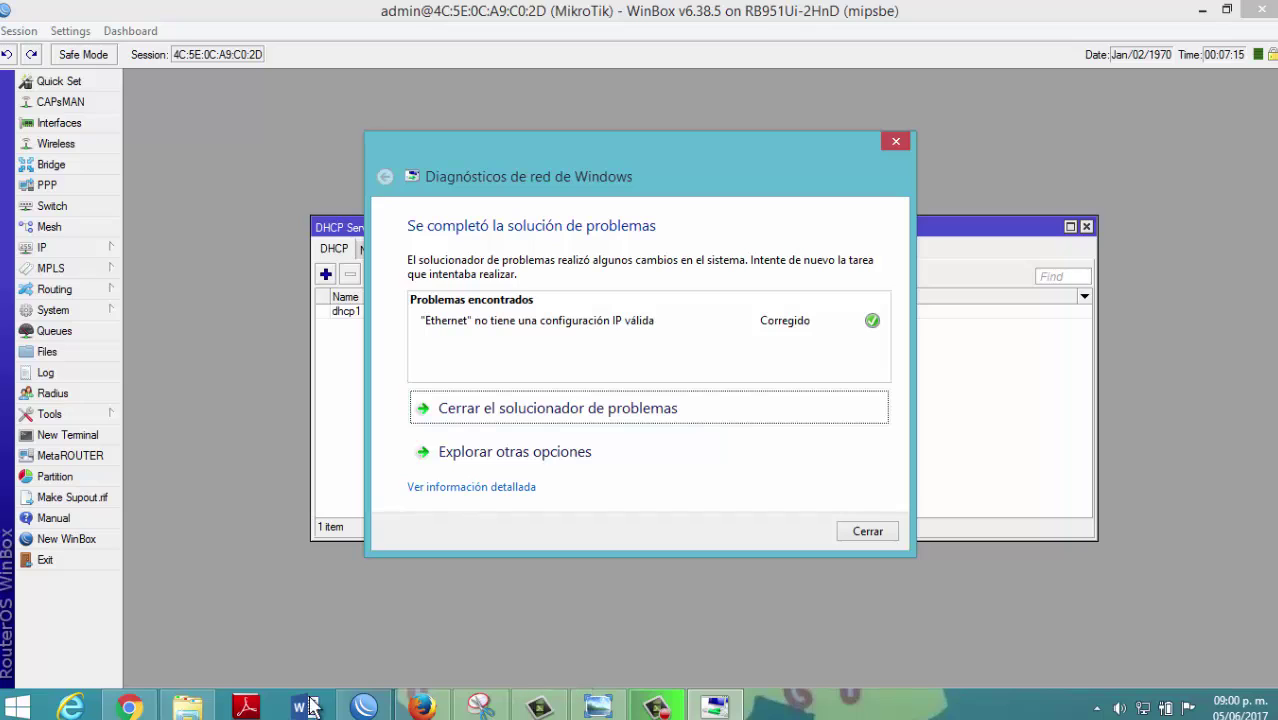
Switch to Chrome and retest internet access by loading google.com and youtube.com
click(129, 707)
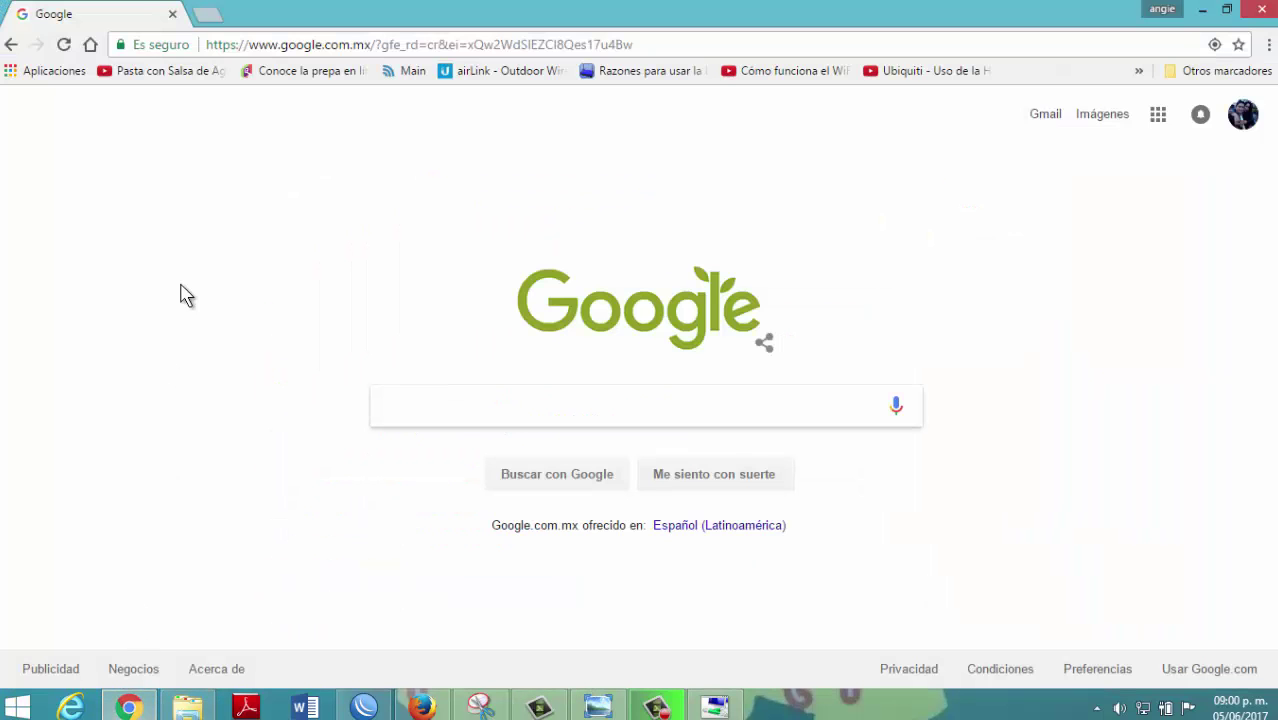
click(251, 48)
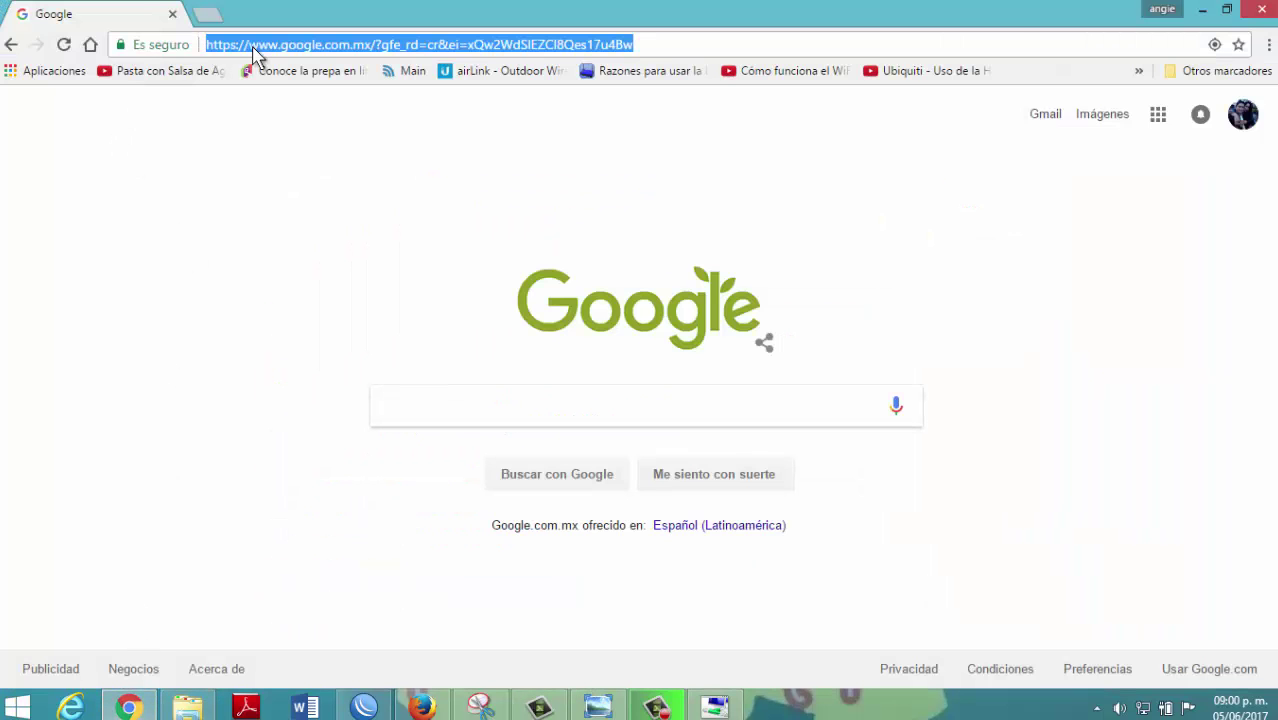
text(g)
key(Return)
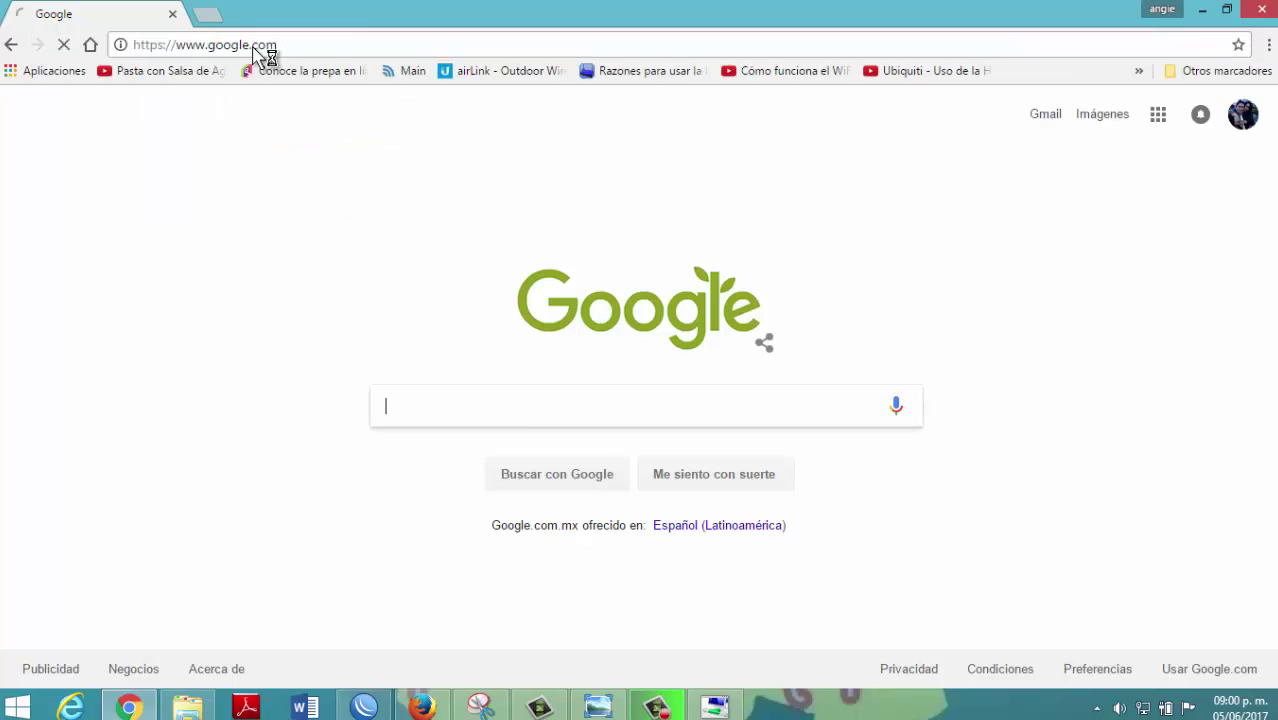
click(253, 52)
text(y)
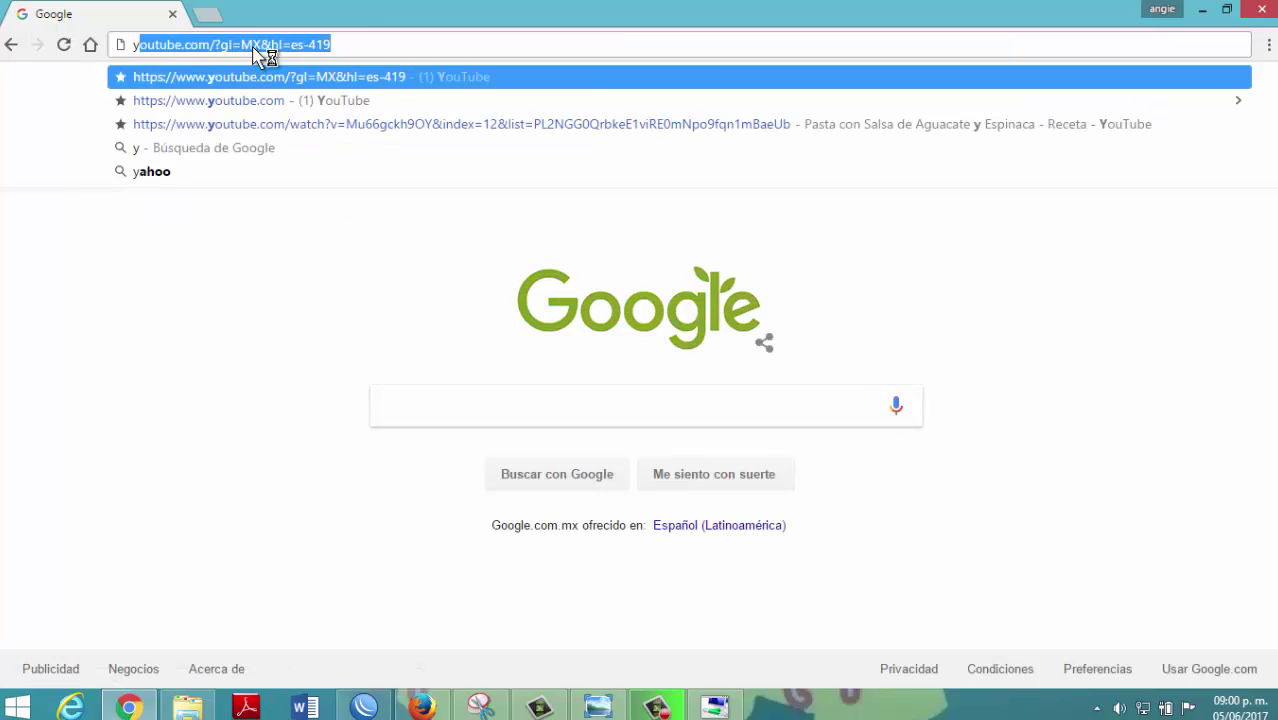
key(Return)
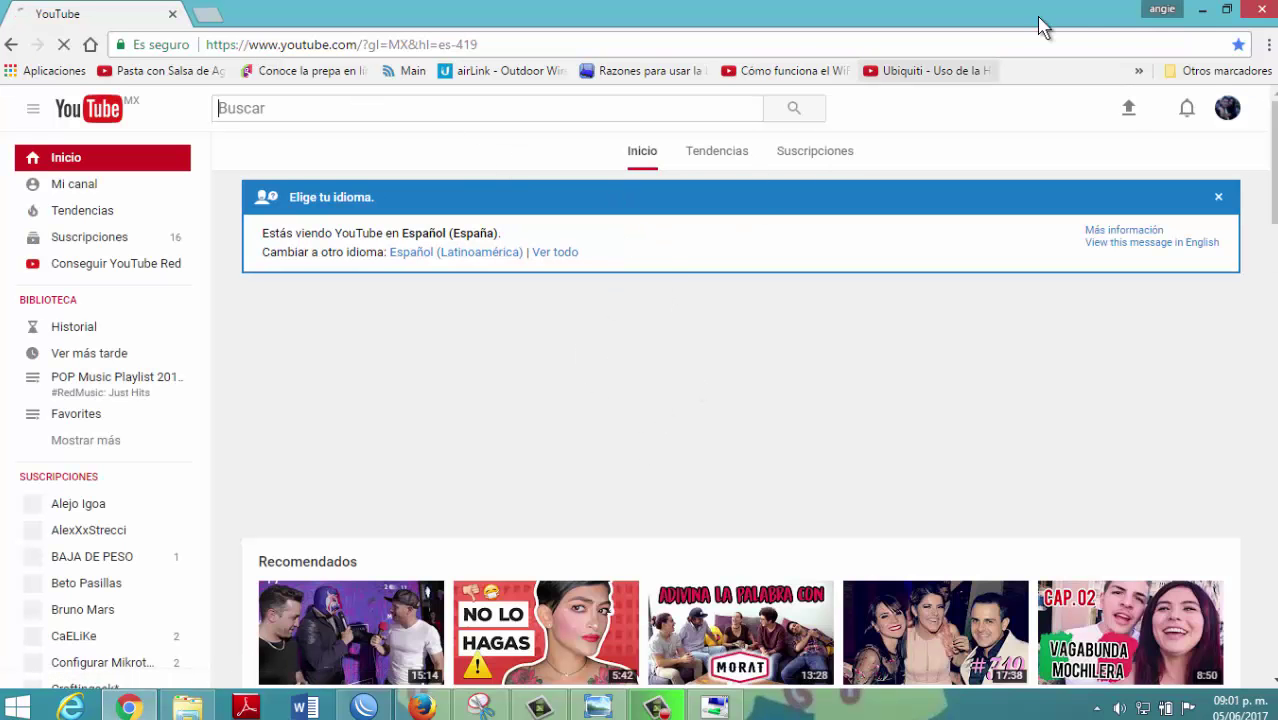
Minimize Chrome and close the network troubleshooter and the router's DHCP Server window
click(1200, 10)
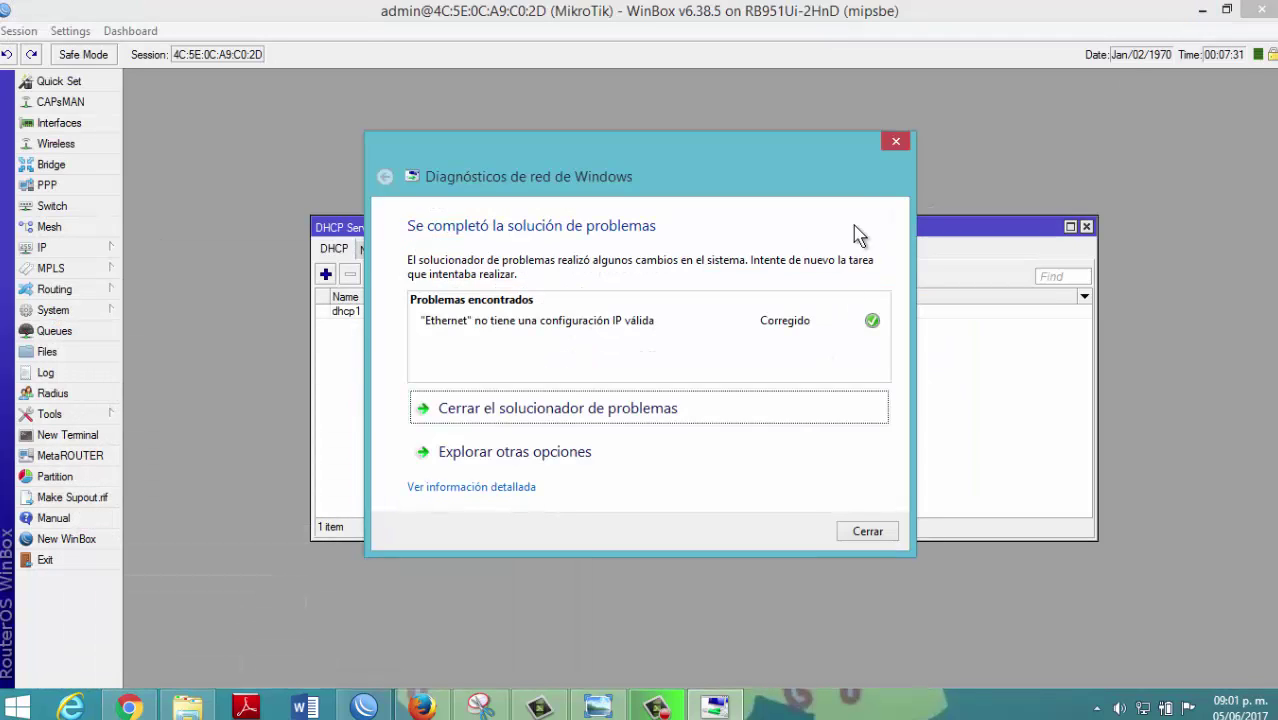
click(895, 141)
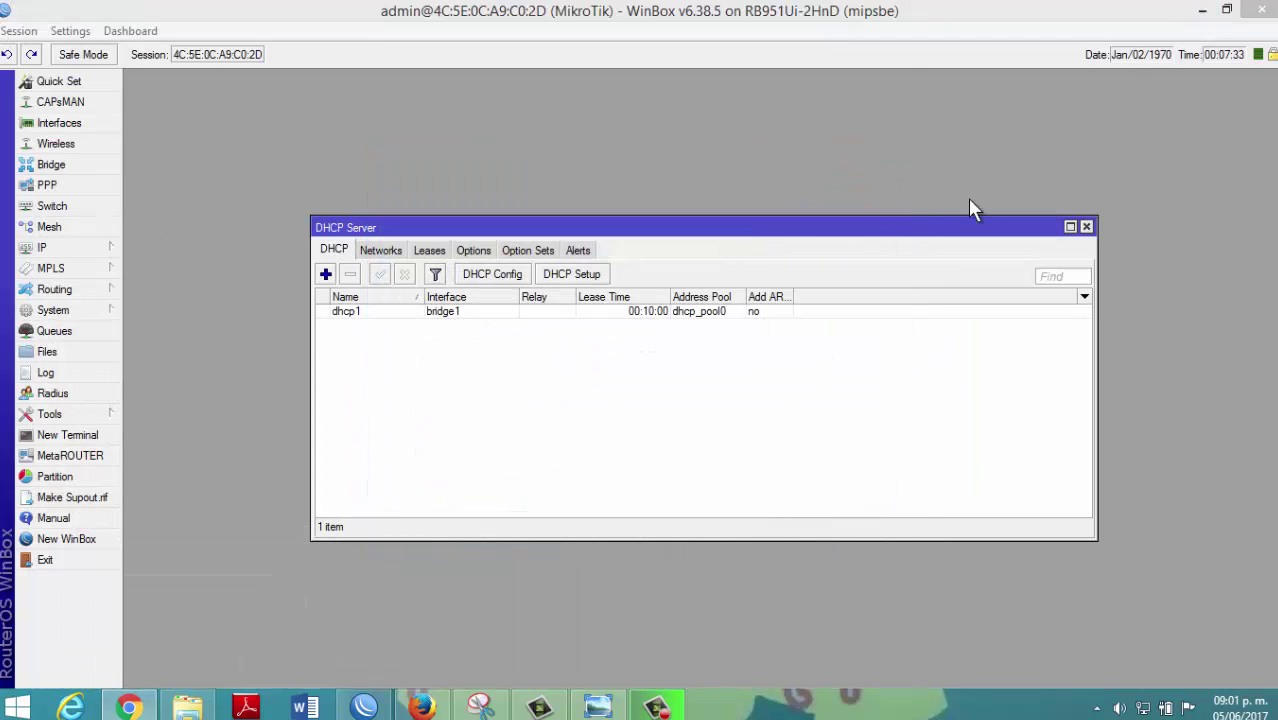
click(1087, 228)
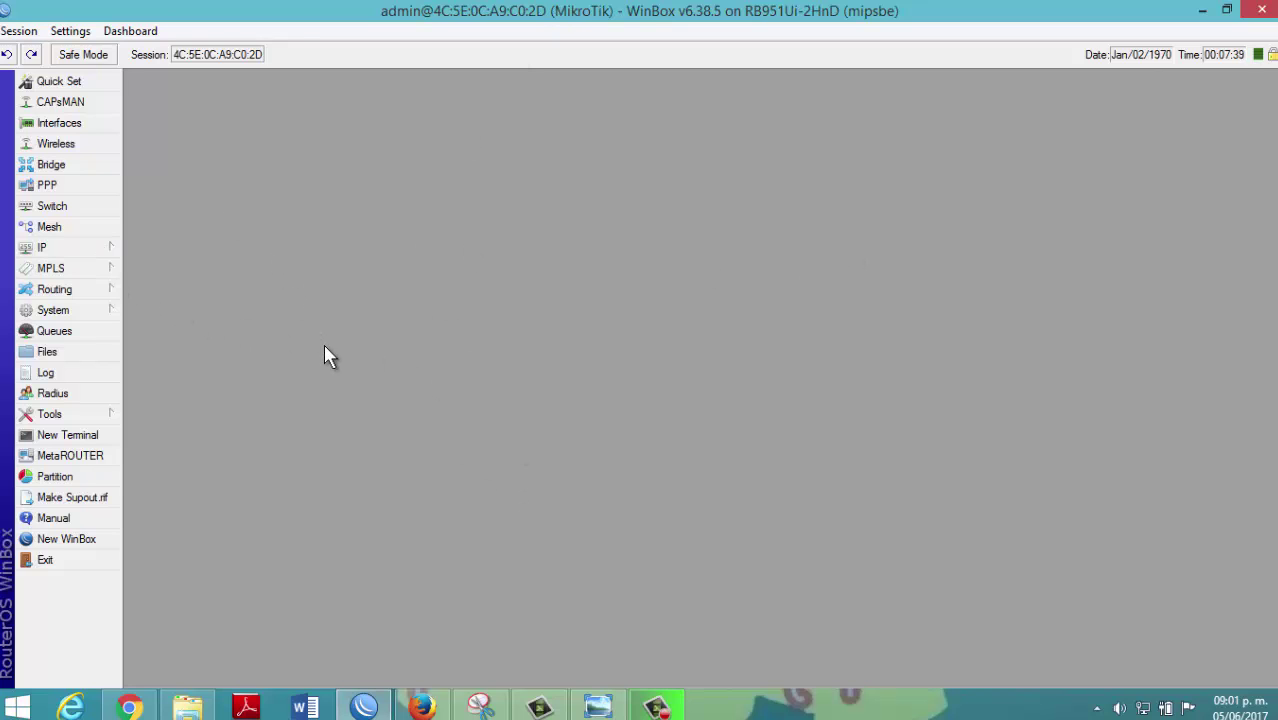
Start Hotspot Setup from the router's hotspot settings and choose bridge1 as the HotSpot interface
click(45, 247)
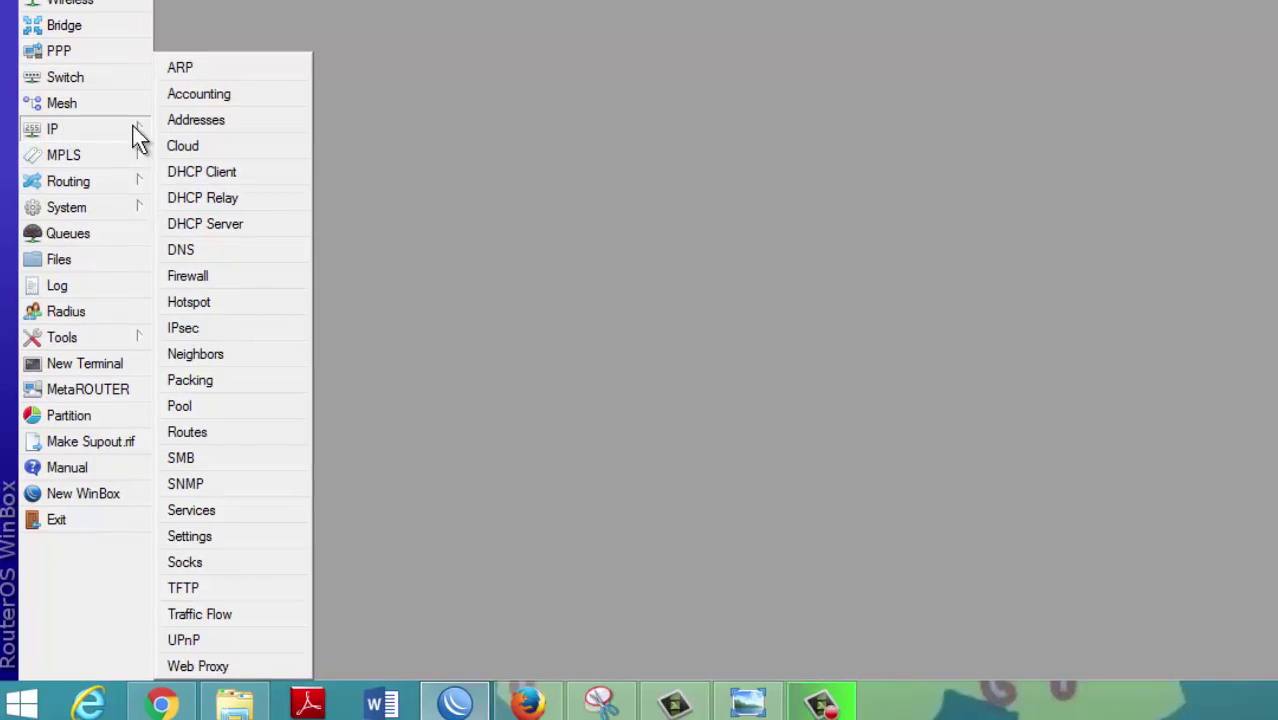
click(220, 300)
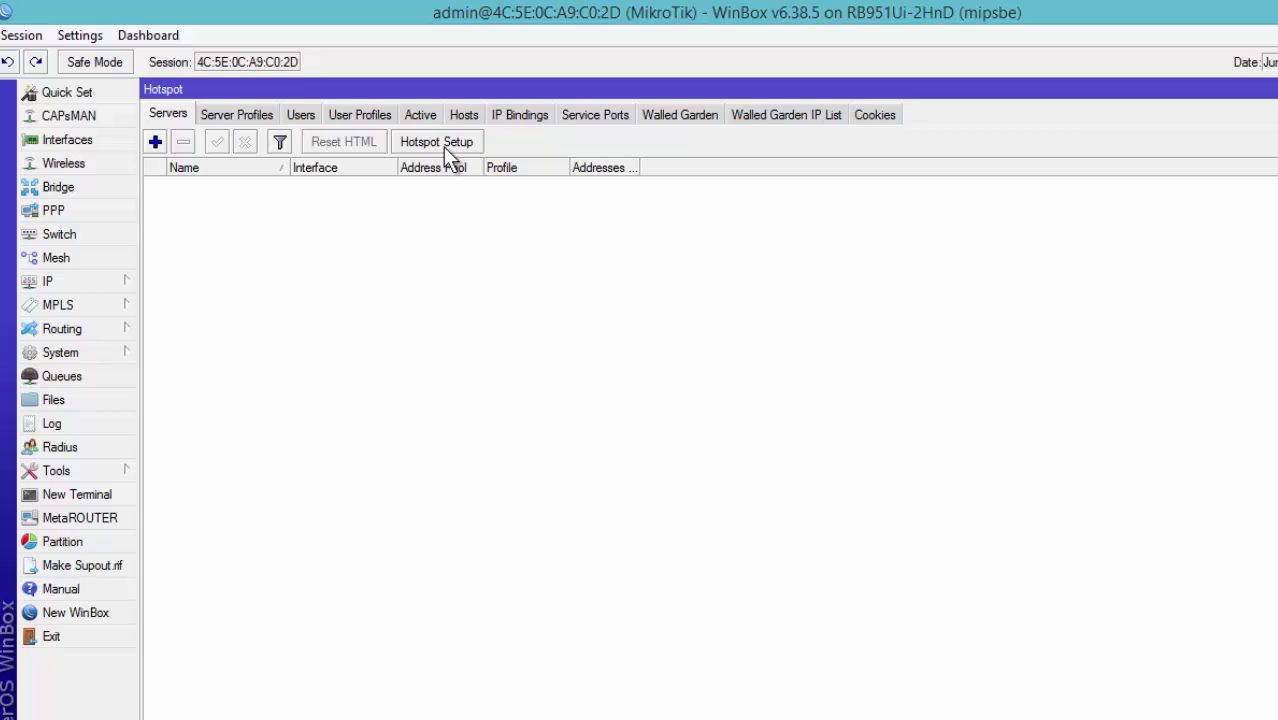
click(443, 142)
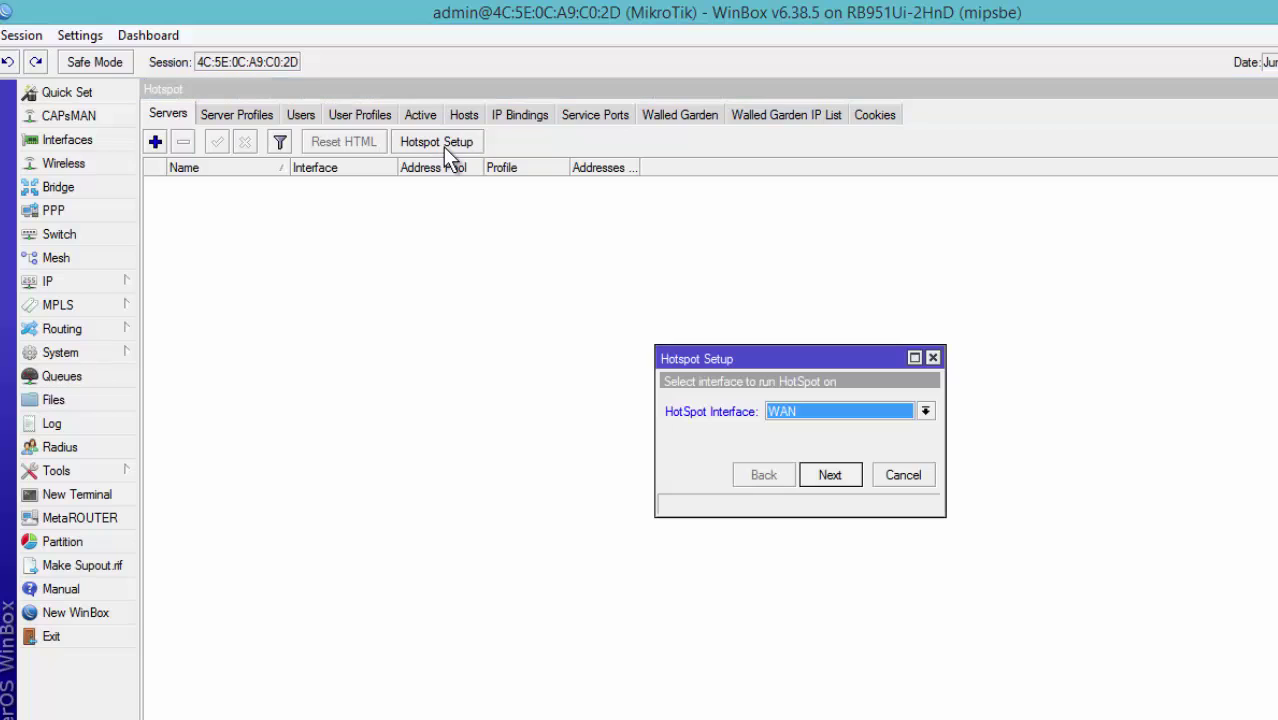
click(812, 410)
click(813, 439)
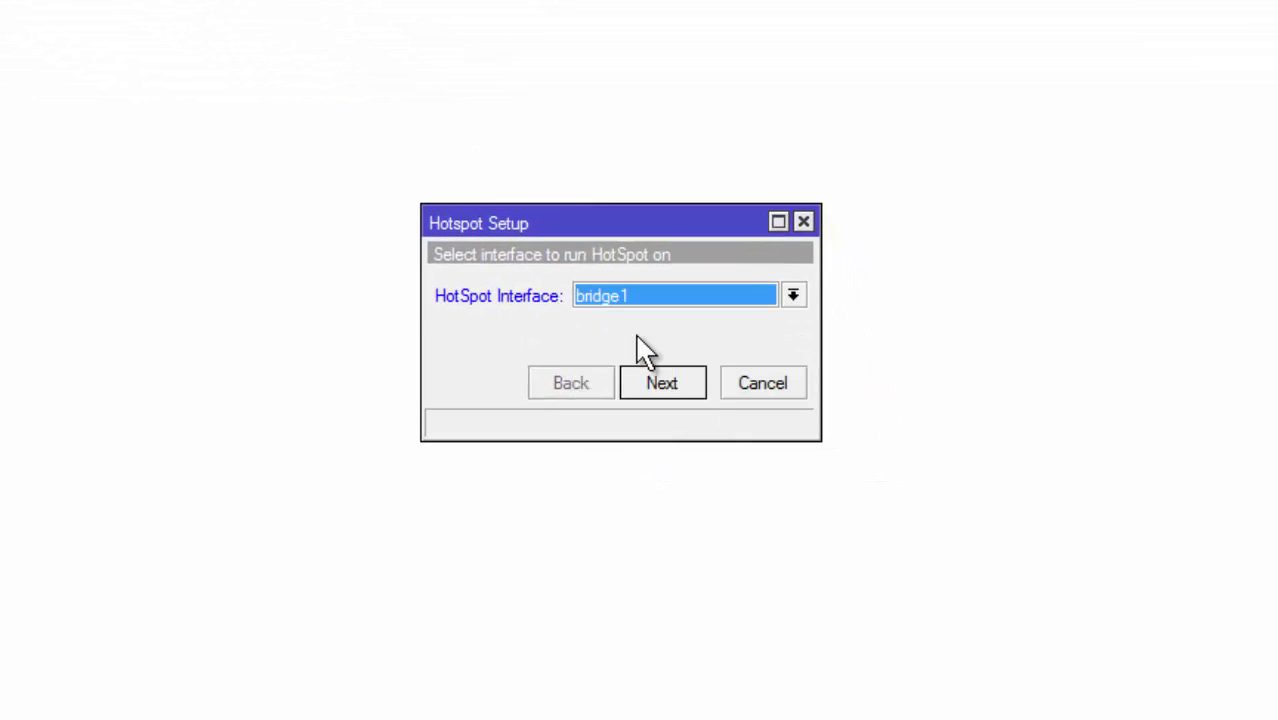
click(690, 388)
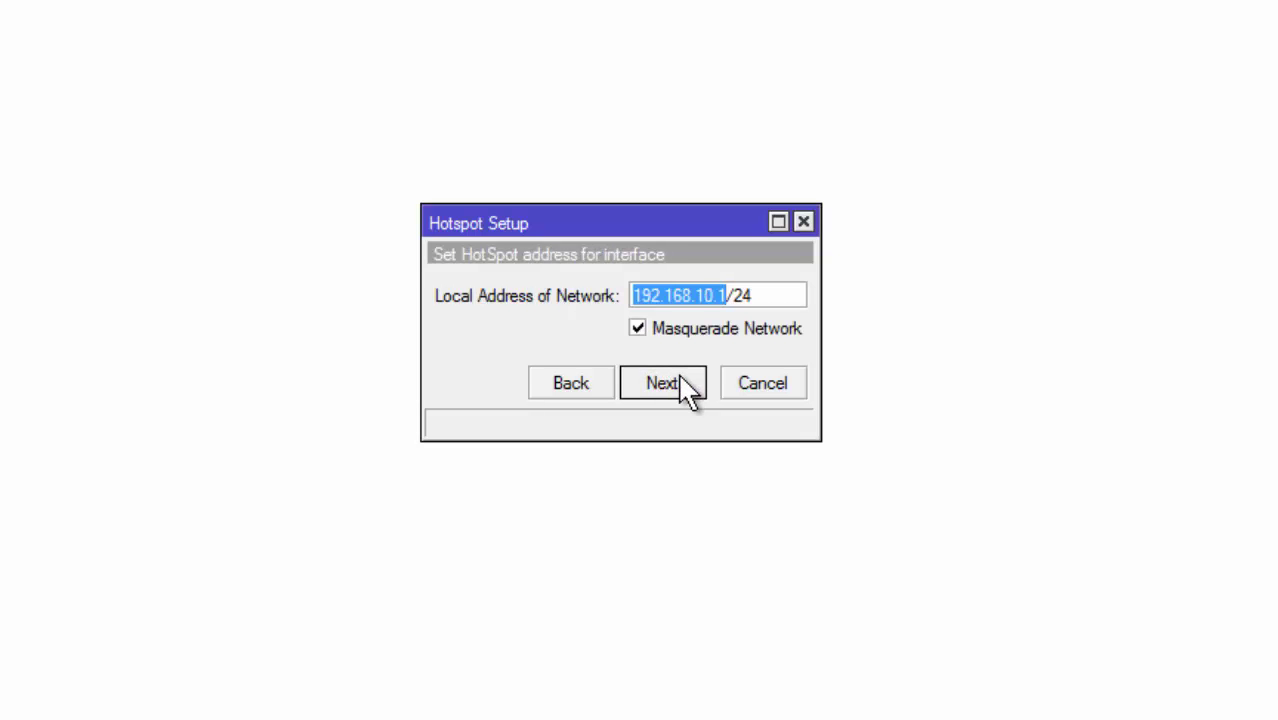
Accept the hotspot's local address 192.168.10.1/24 with Masquerade Network, its proposed address pool, SMTP server 0.0.0.0 and remaining defaults up to the DNS name
click(662, 383)
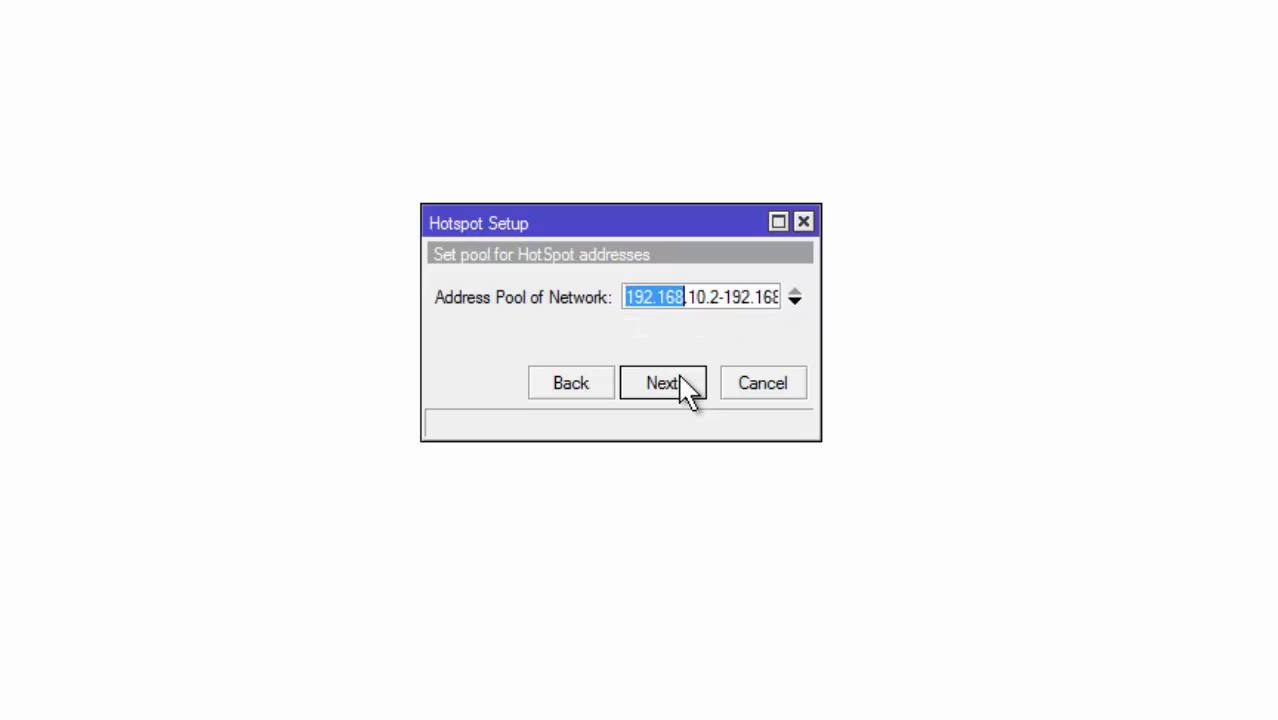
click(662, 383)
click(662, 383)
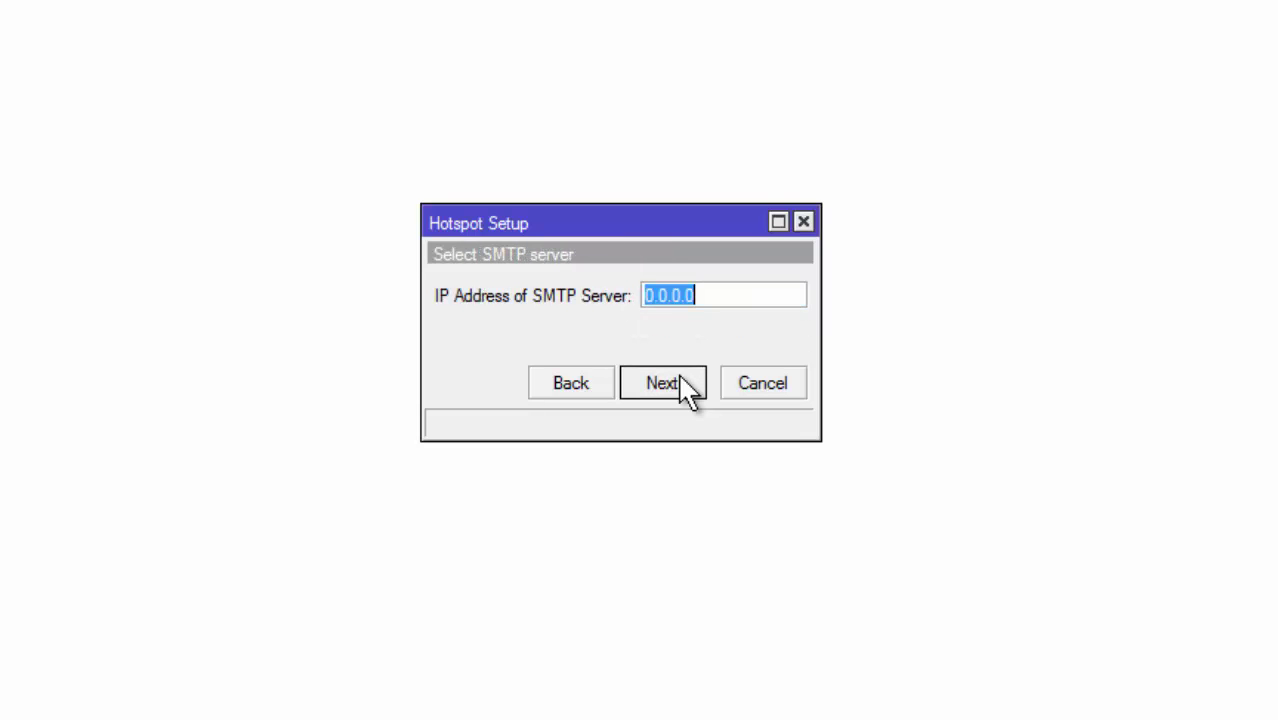
click(662, 383)
click(662, 383)
click(662, 383)
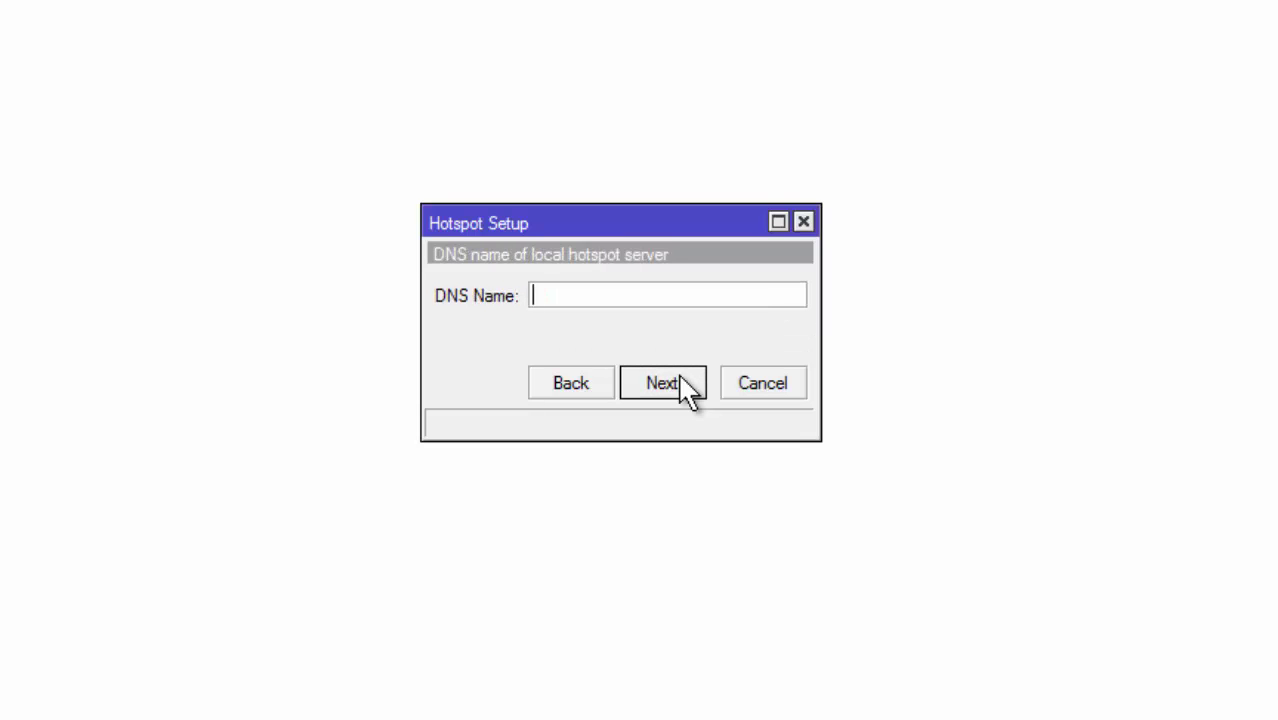
Set the hotspot's DNS name to RomtielTutoriales.com, keep admin as the local hotspot user and complete the setup
drag(583, 218, 425, 190)
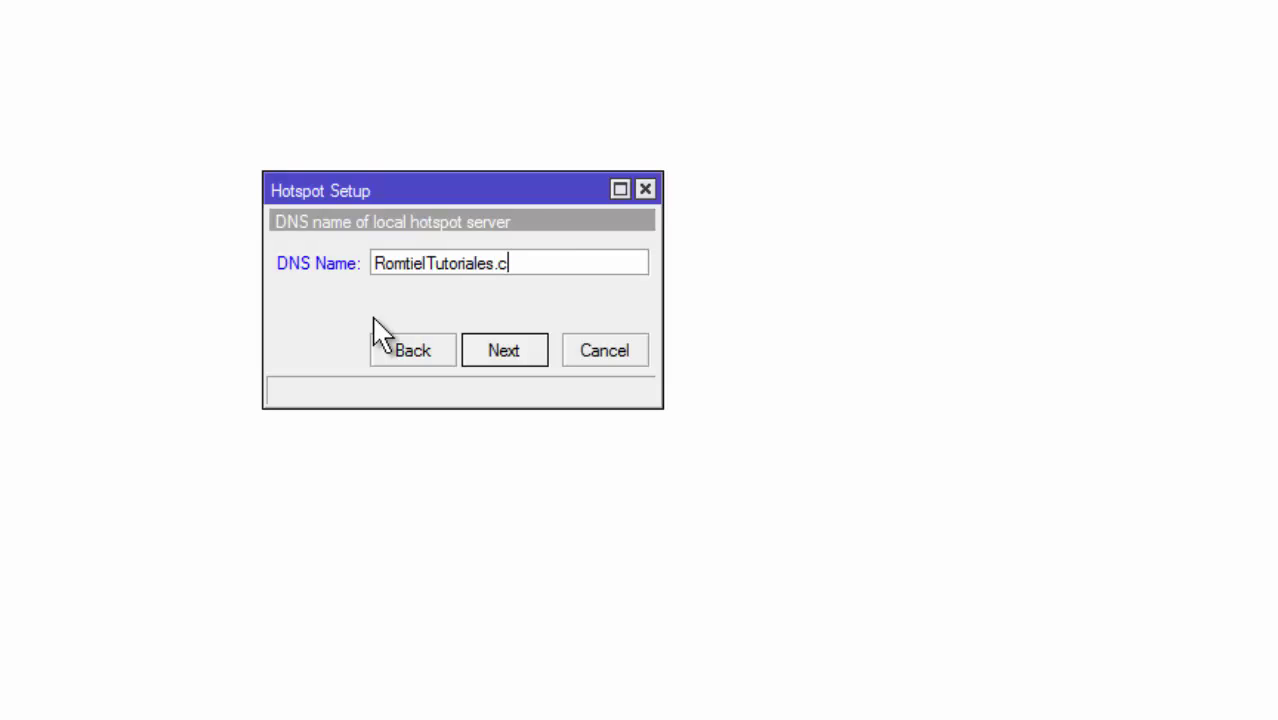
click(506, 357)
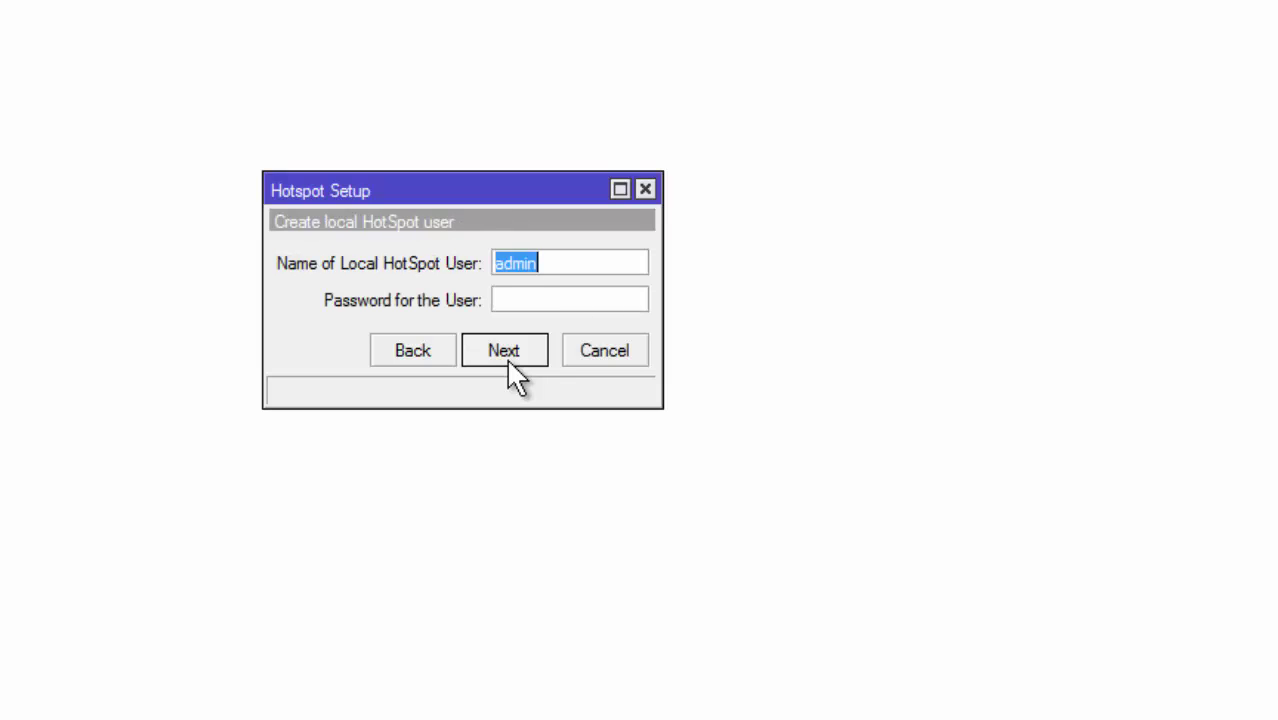
click(532, 307)
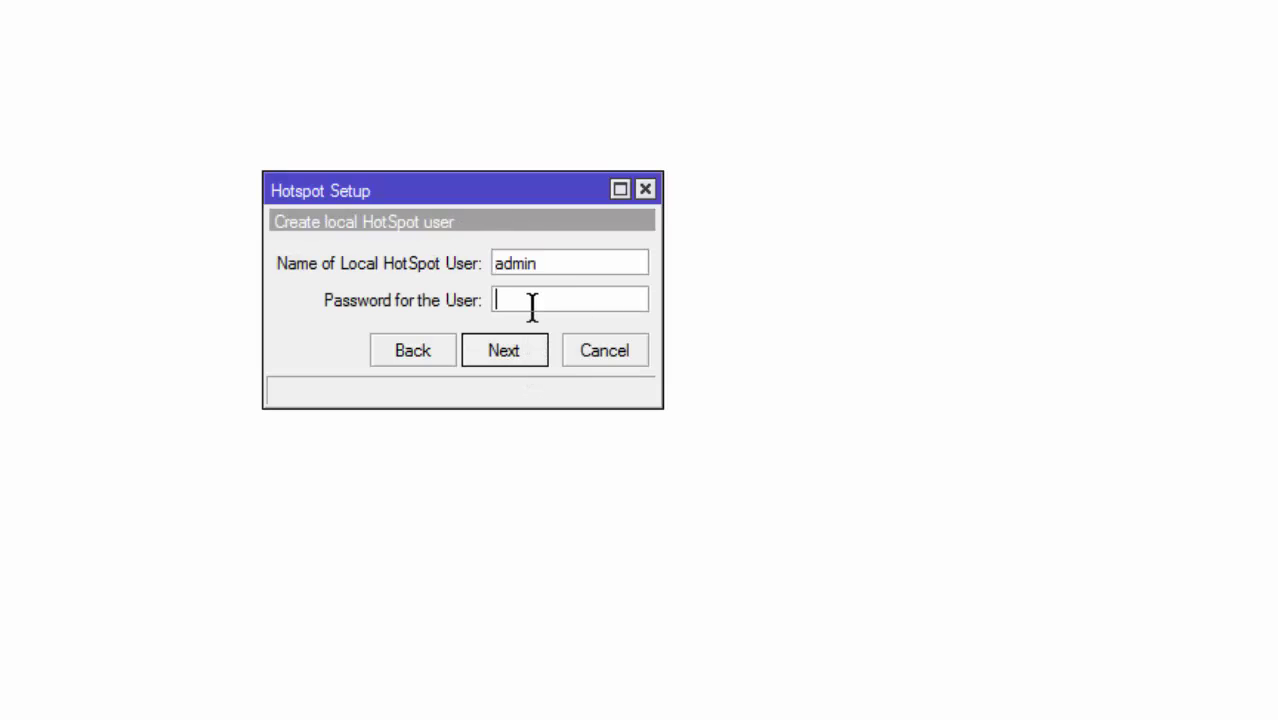
click(512, 352)
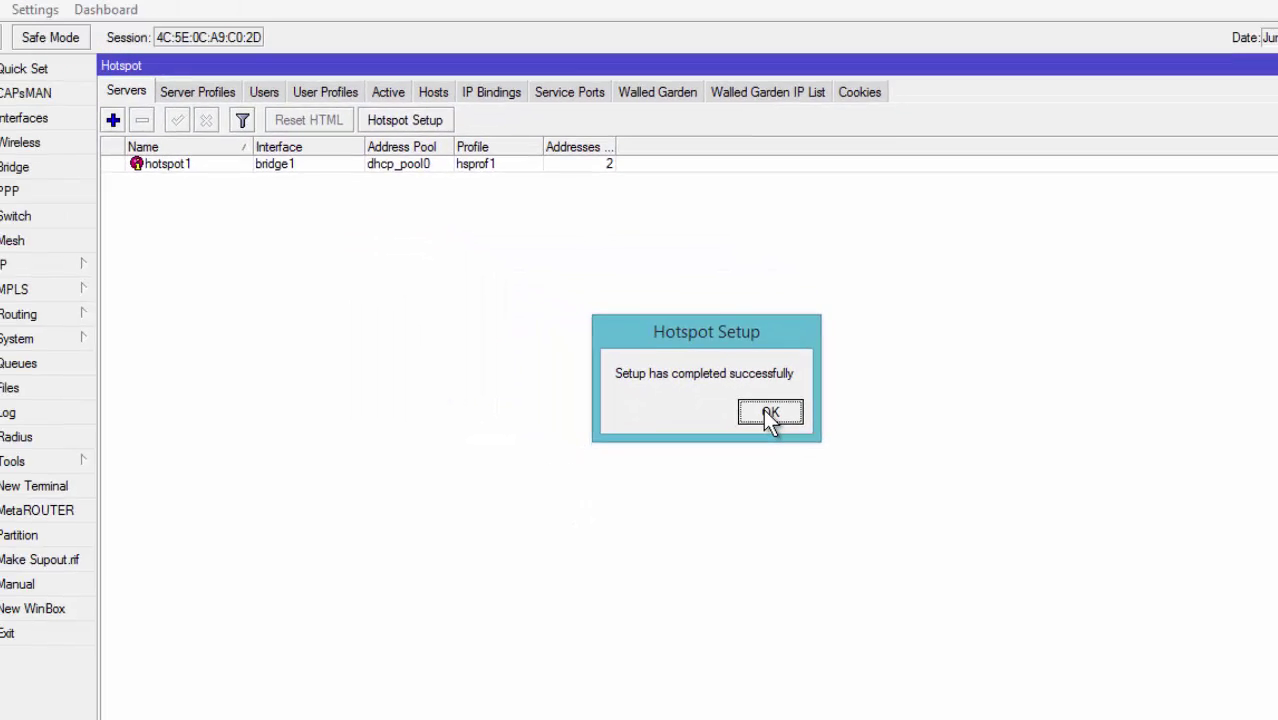
click(770, 414)
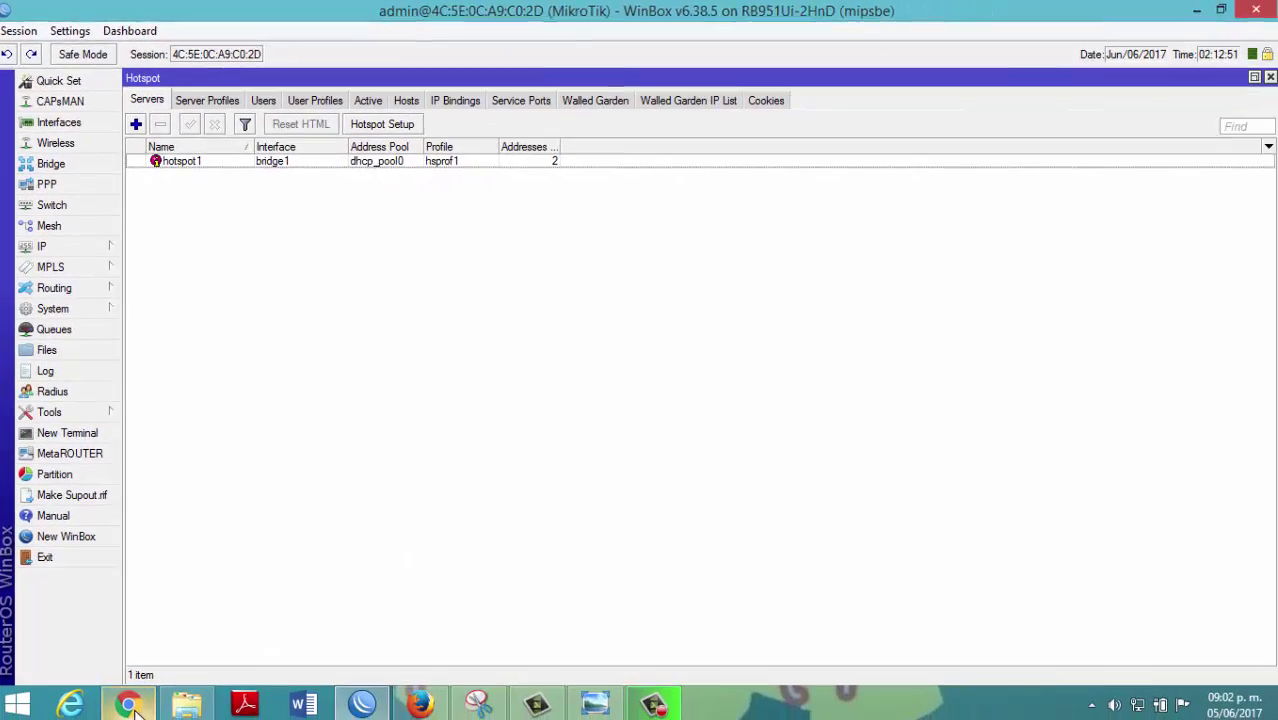
Switch to Chrome and load romtieltutoriales.com to reach the hotspot login page
click(127, 705)
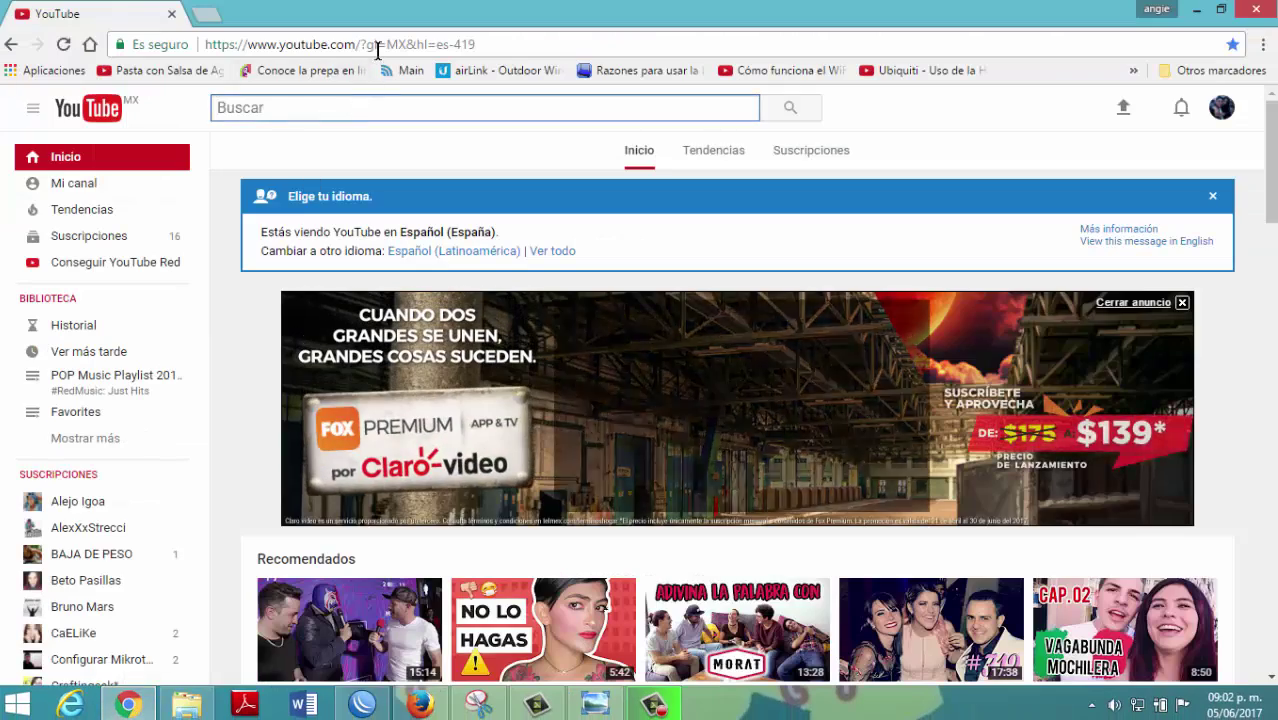
click(376, 46)
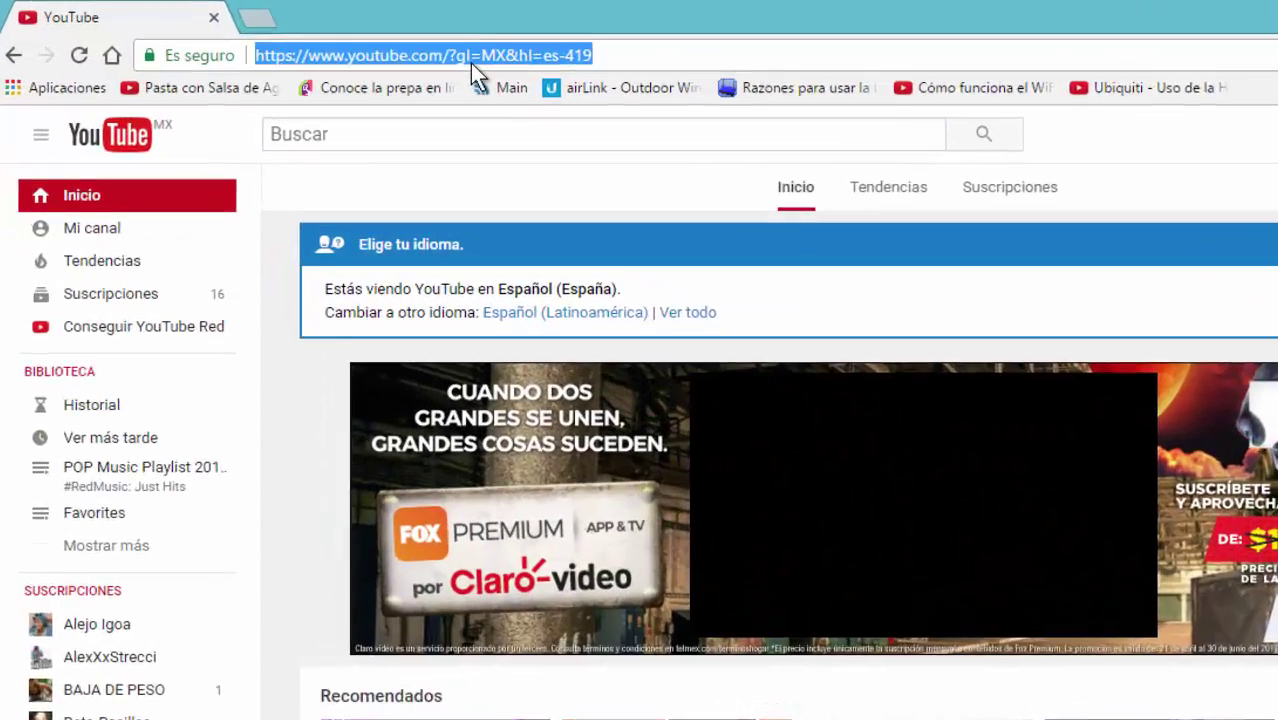
text(r)
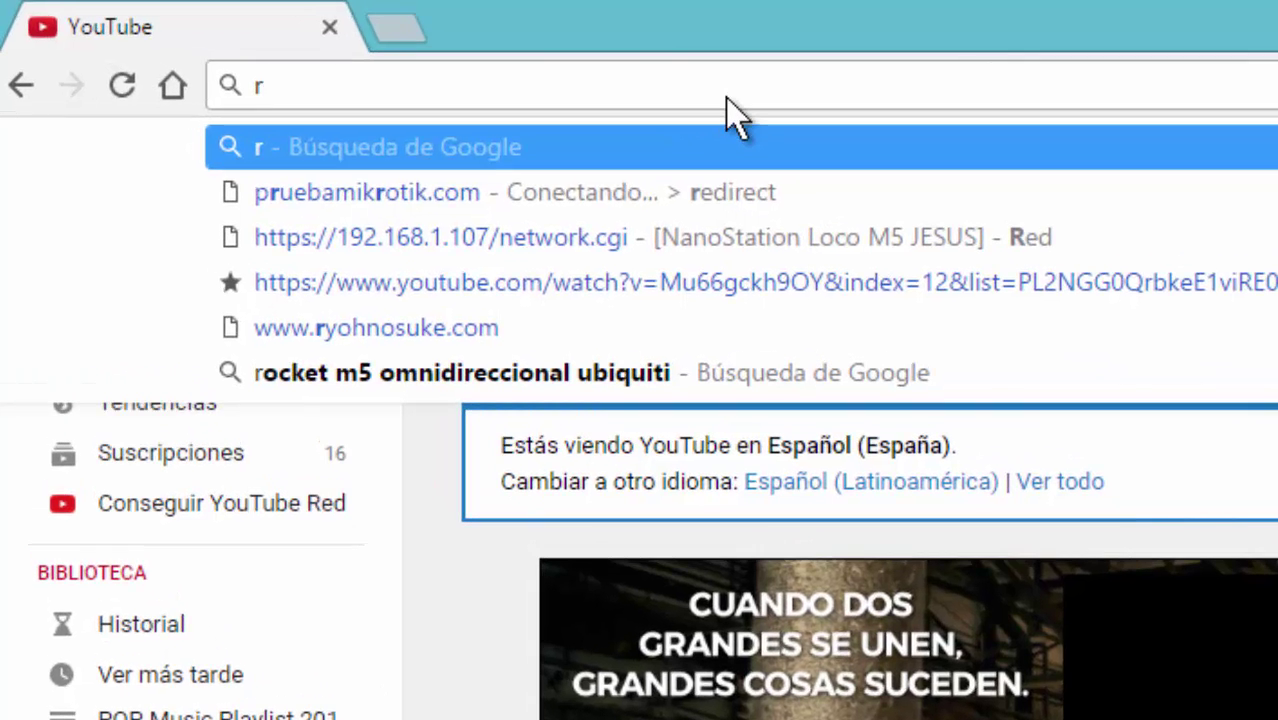
text(omti)
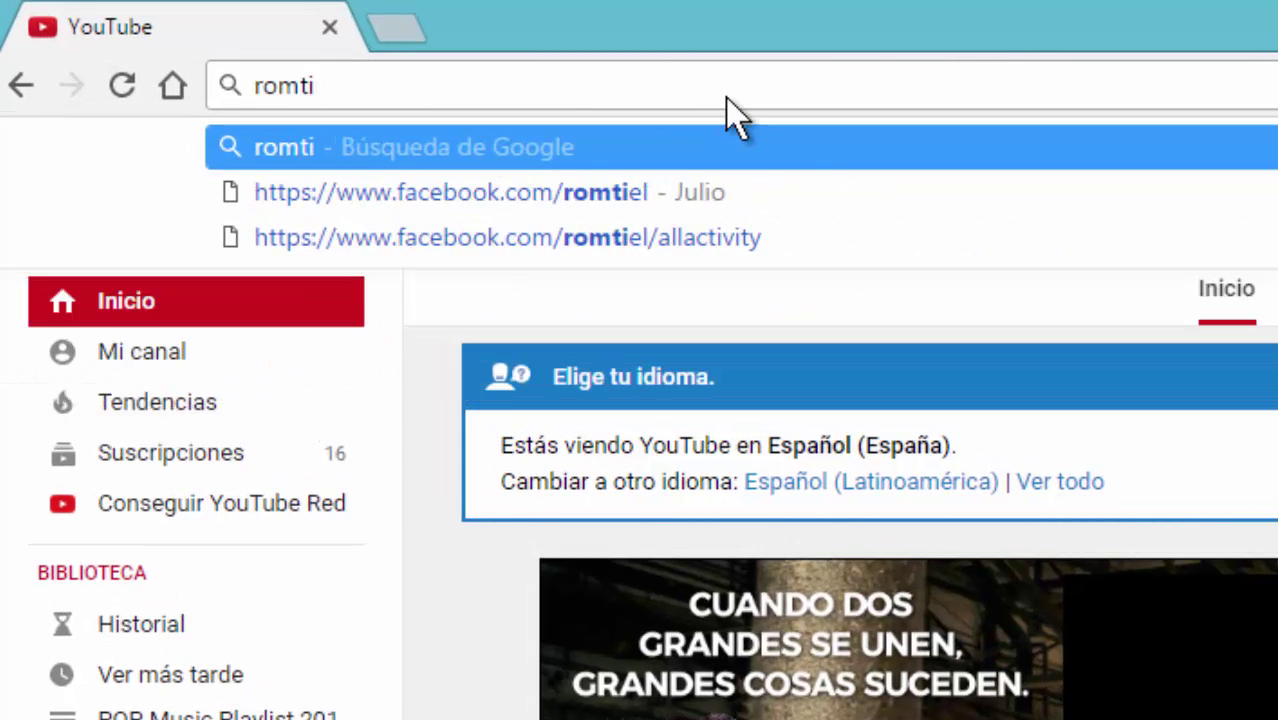
text(elt)
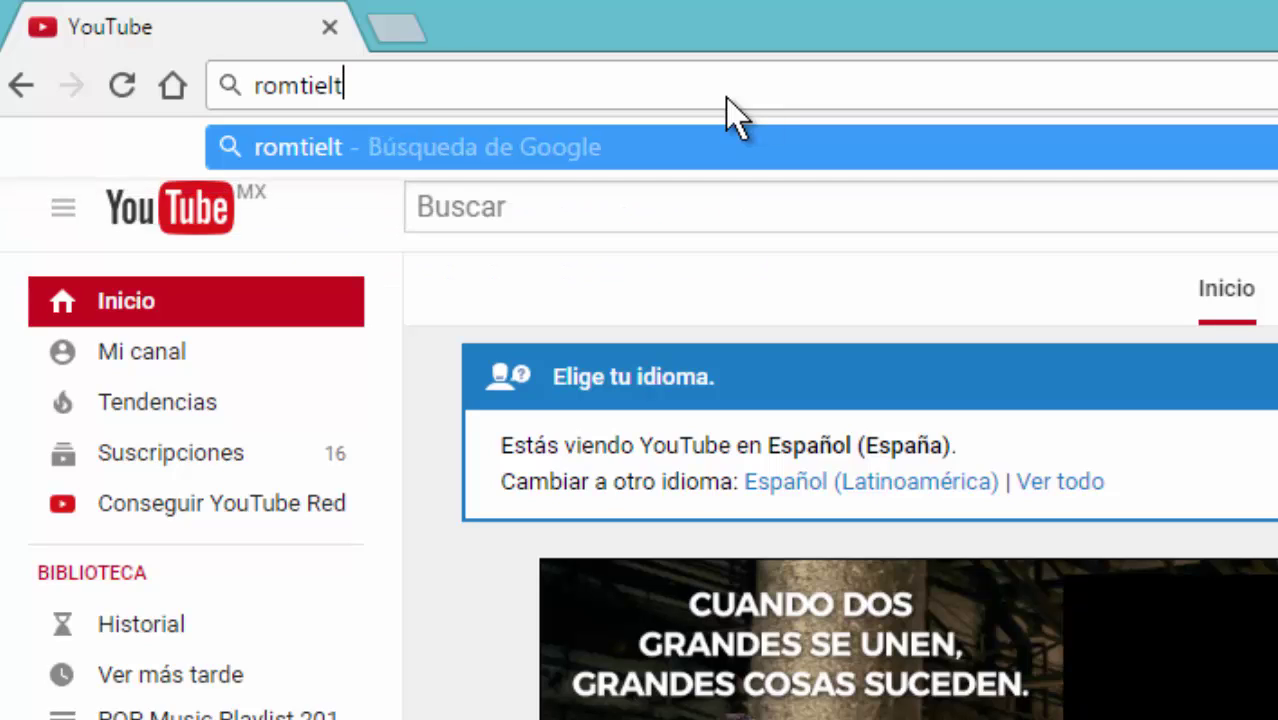
text(utoria)
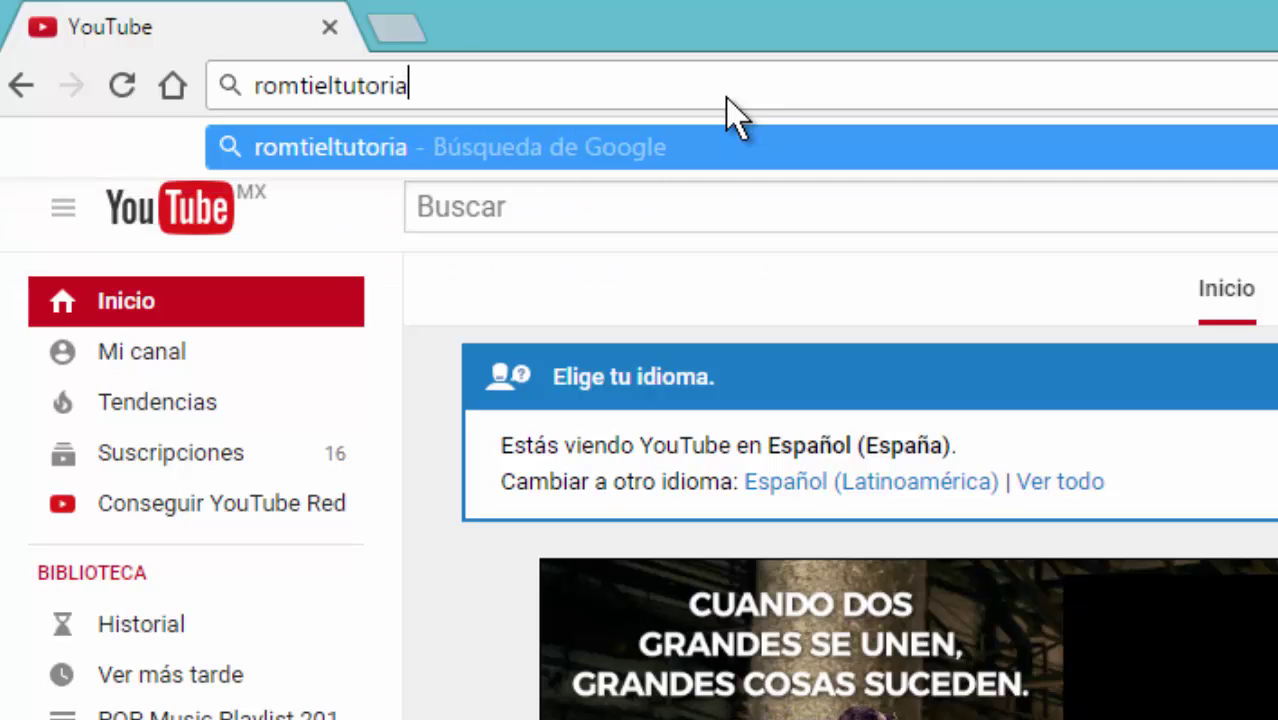
text(les.c)
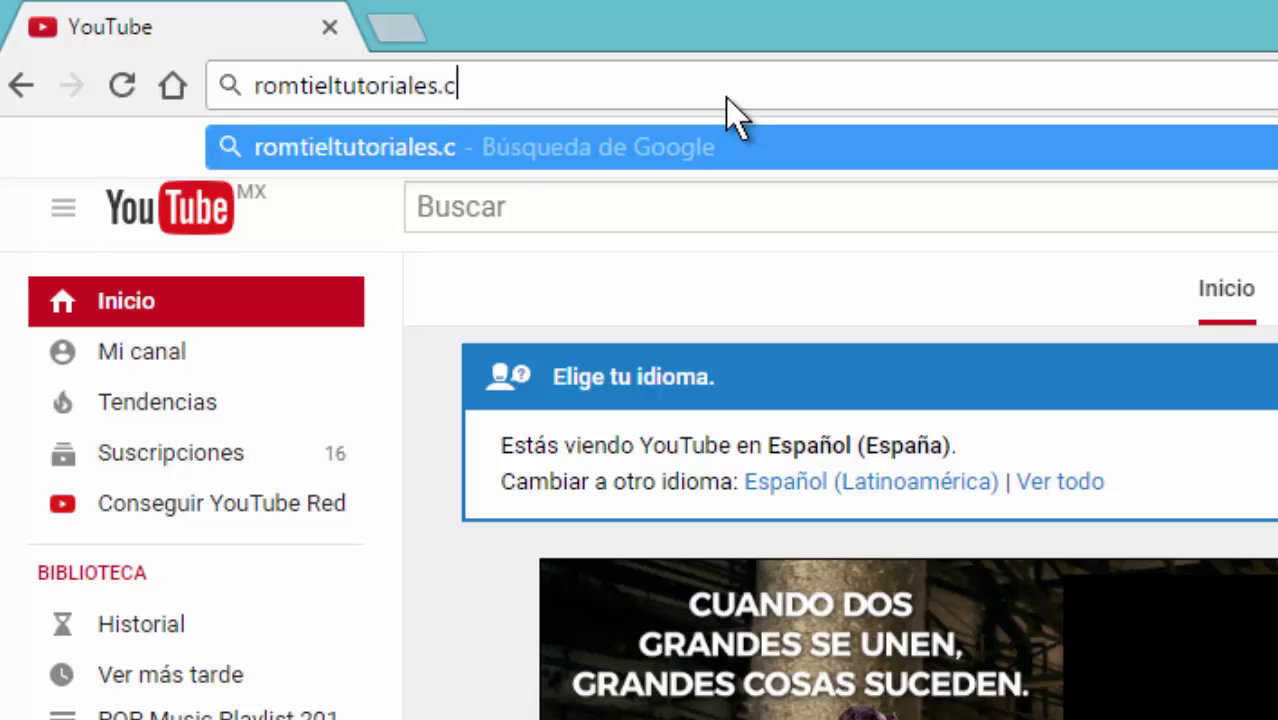
text(om)
key(Return)
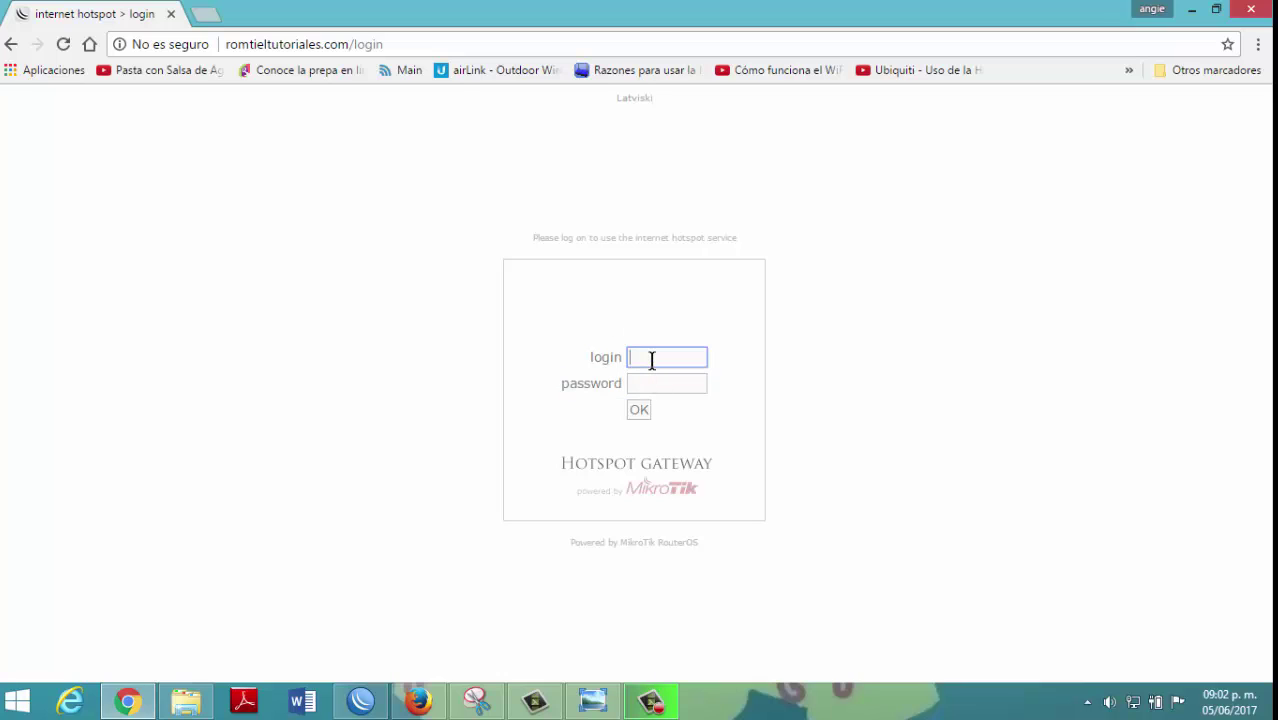
Log in to the hotspot gateway as admin
text(admin)
click(652, 379)
click(640, 410)
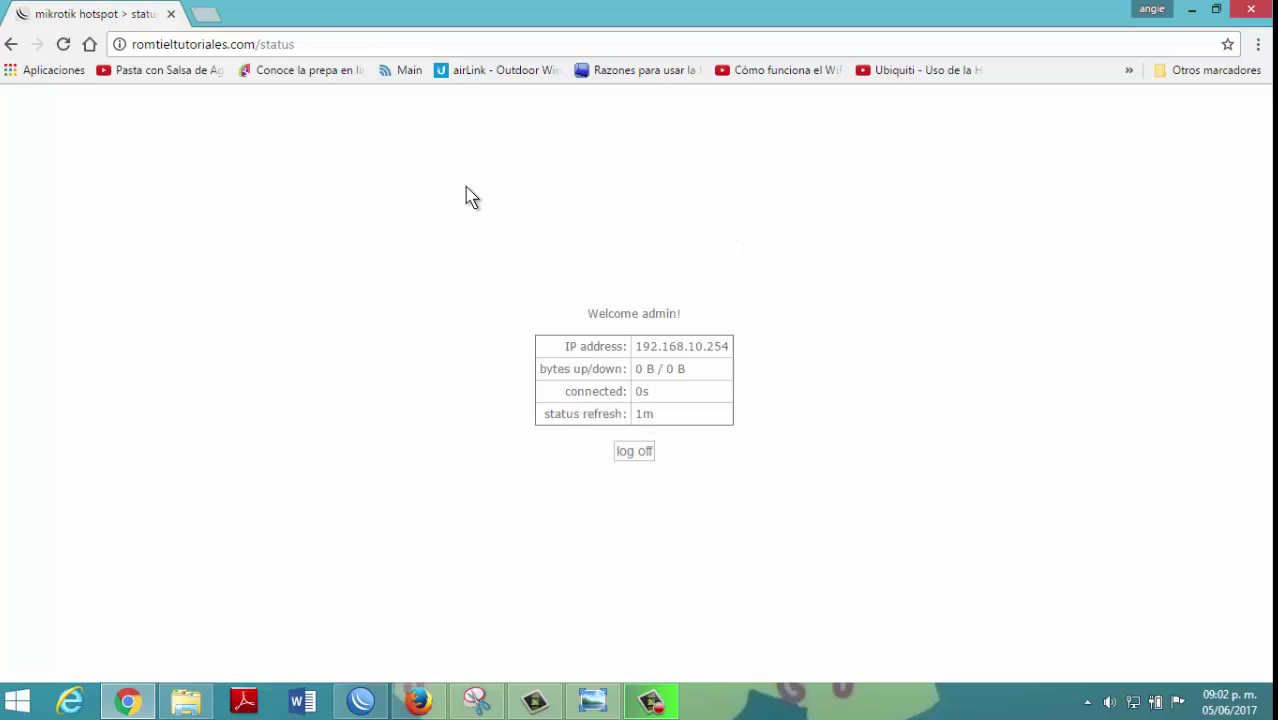
Test internet access through the hotspot by loading google.com and youtube.com, and minimize Chrome
click(425, 48)
text(g)
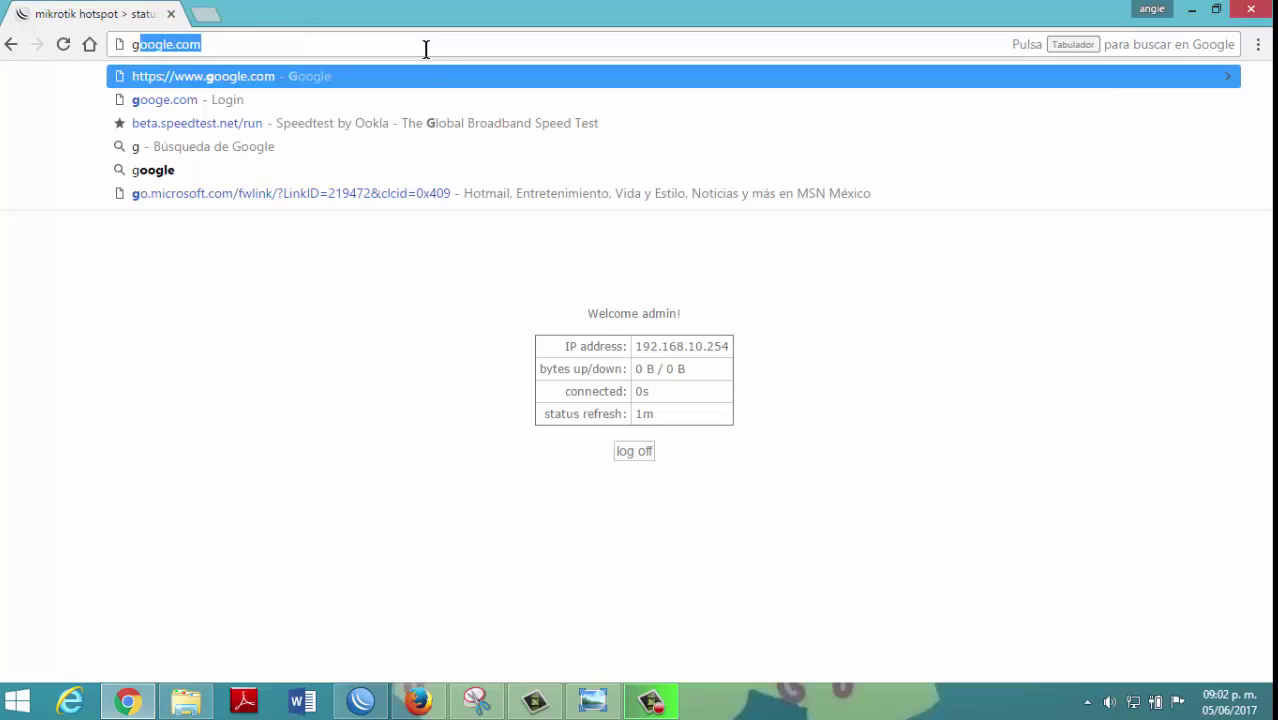
key(Return)
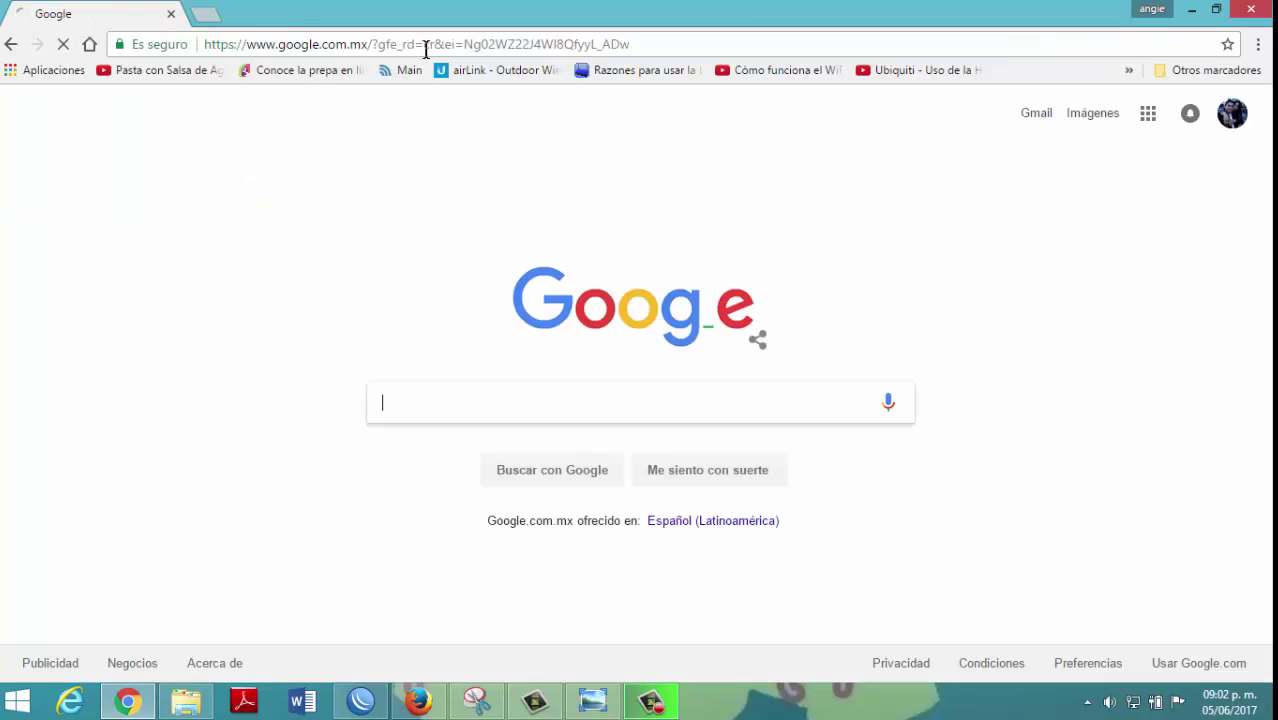
click(466, 42)
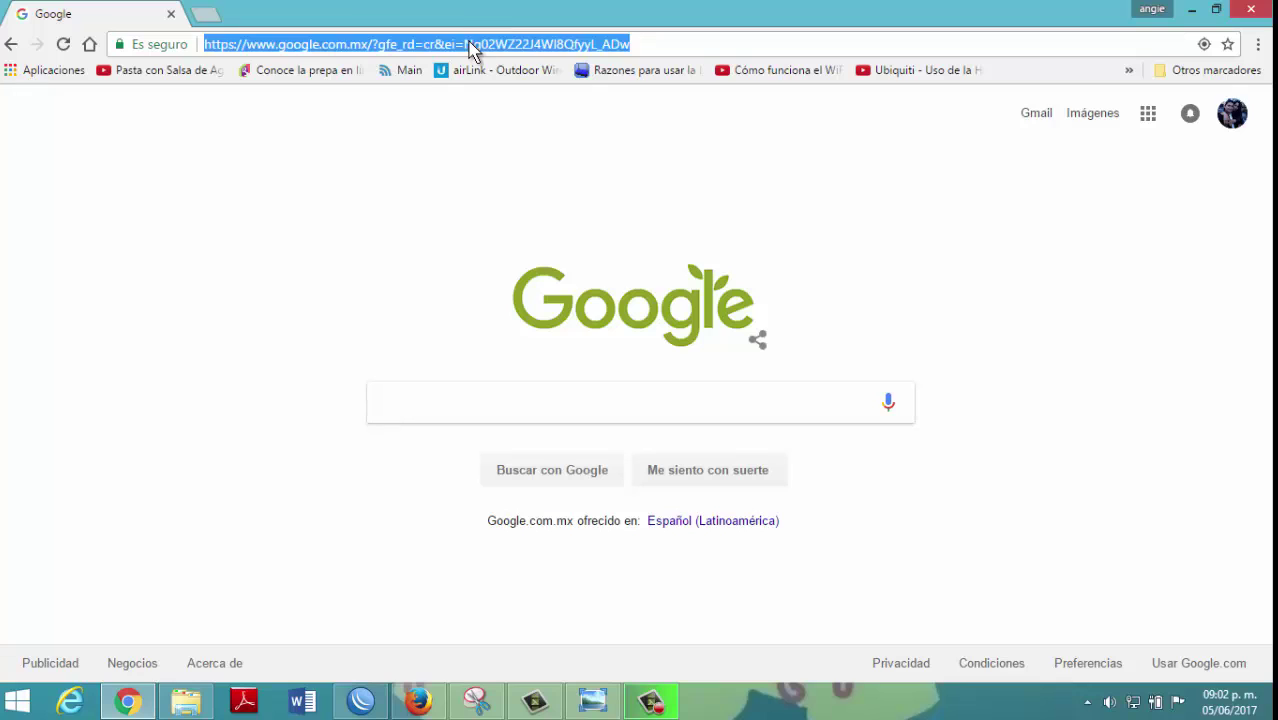
text(youtube.com/?gl=MX&hl=es-419)
key(Return)
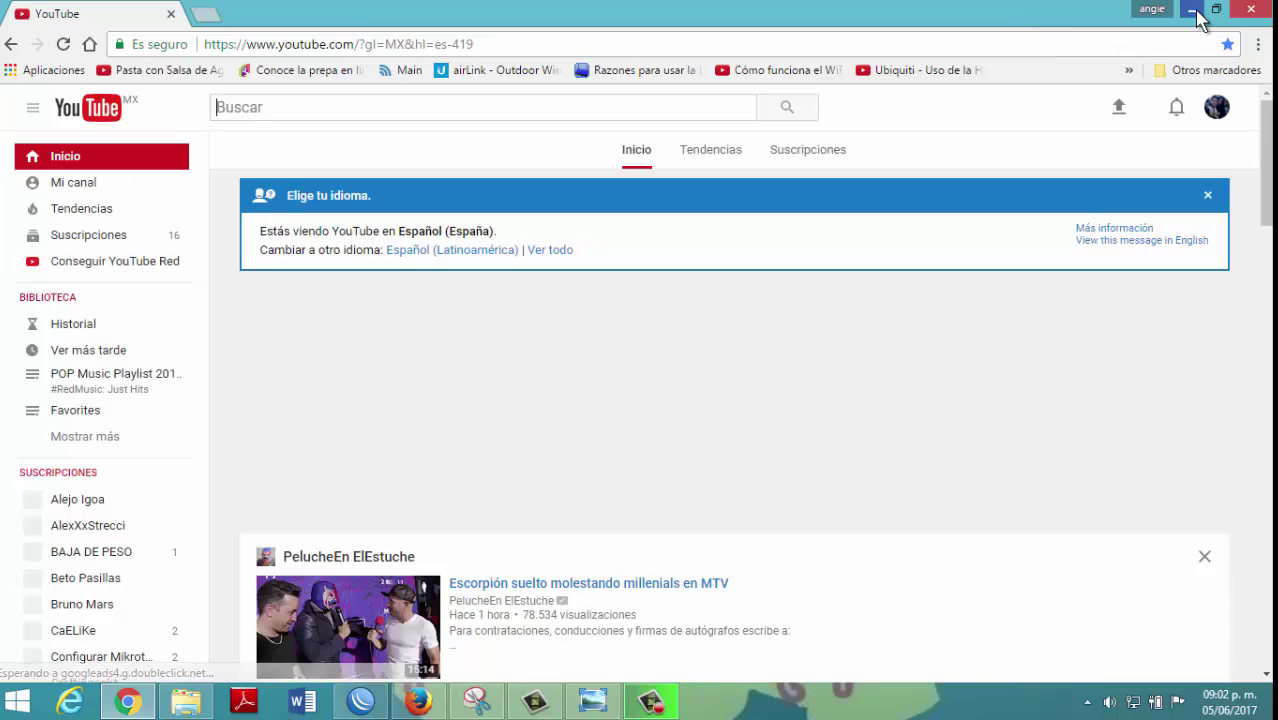
click(1193, 12)
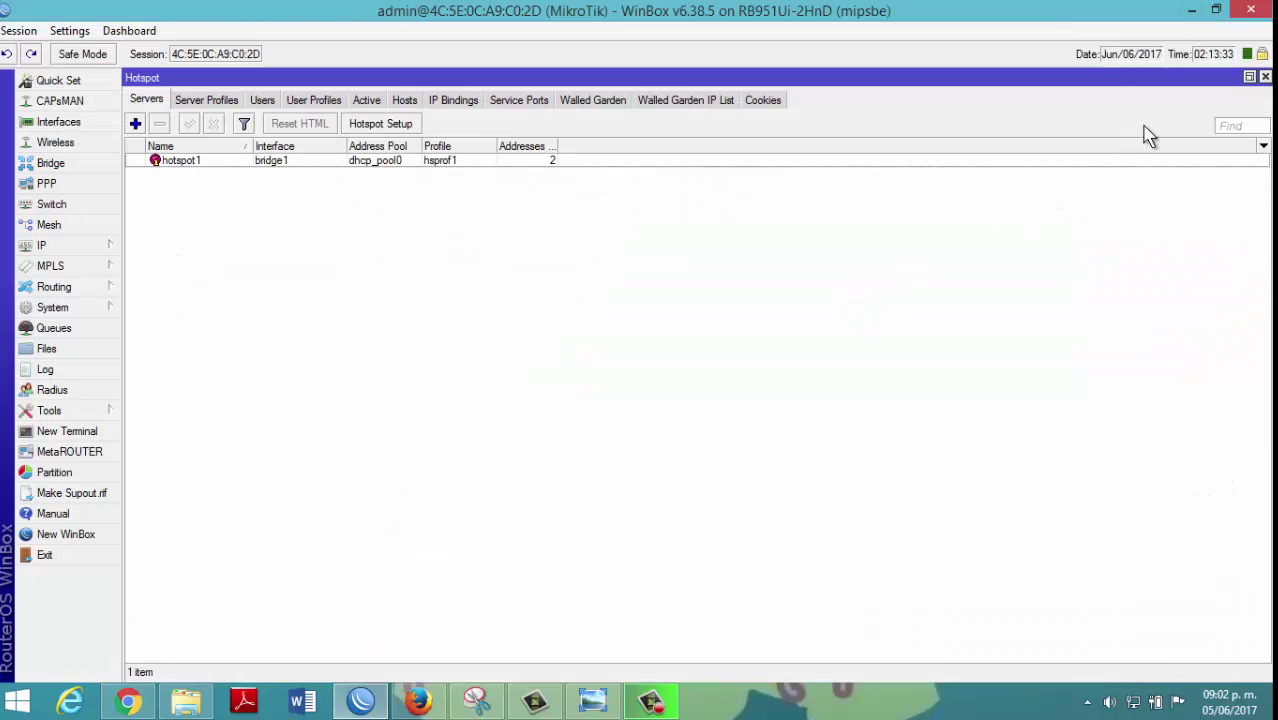
Close the Hotspot window and enable the wlan1 wireless interface in the router's interface list
click(1265, 77)
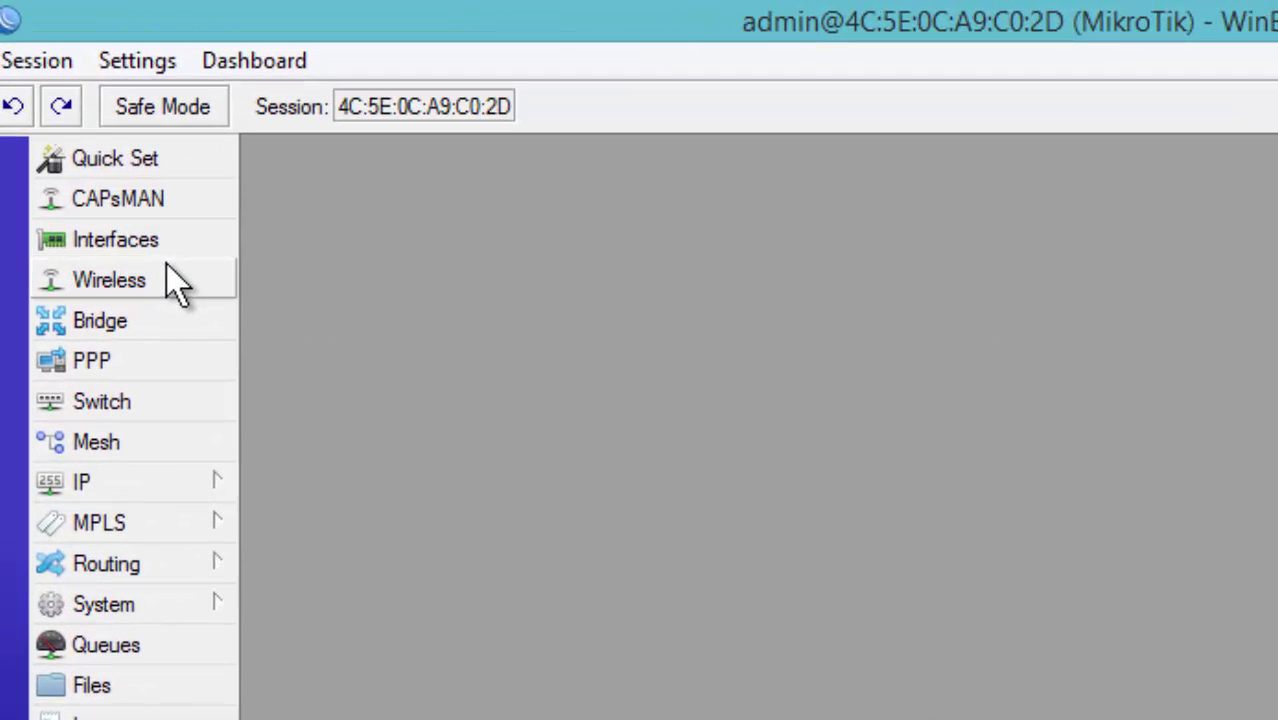
click(165, 243)
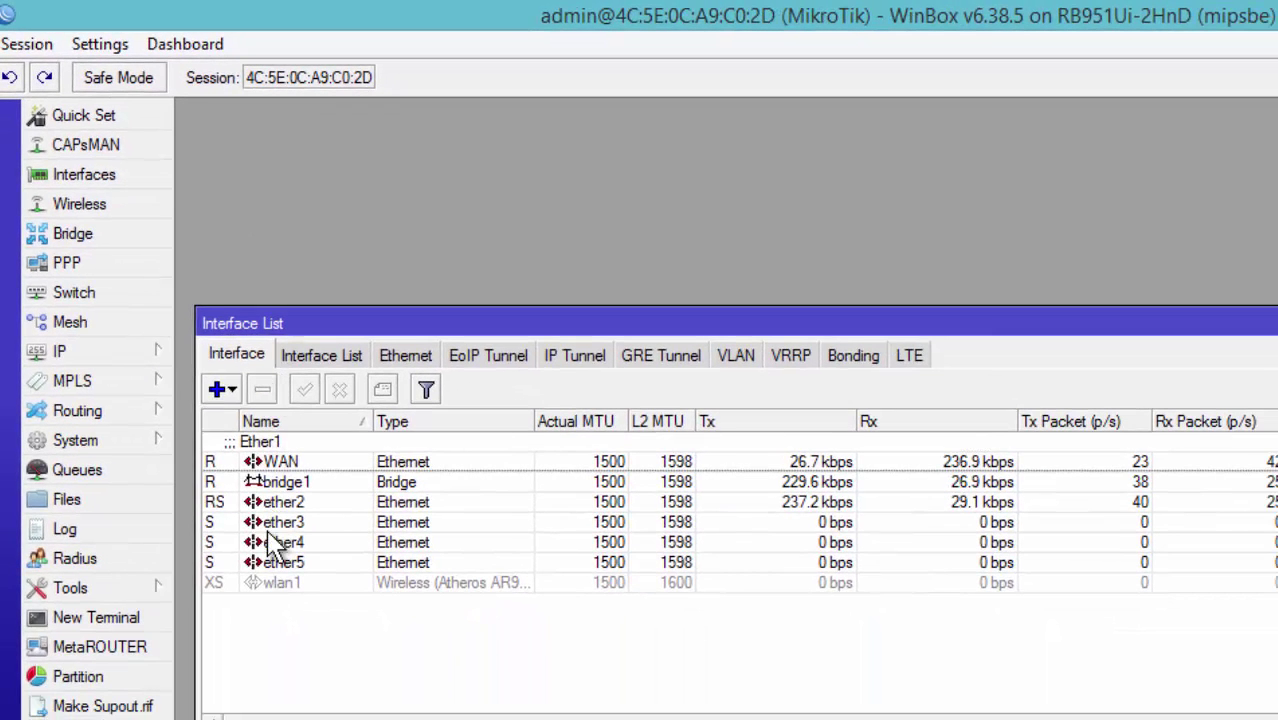
click(272, 584)
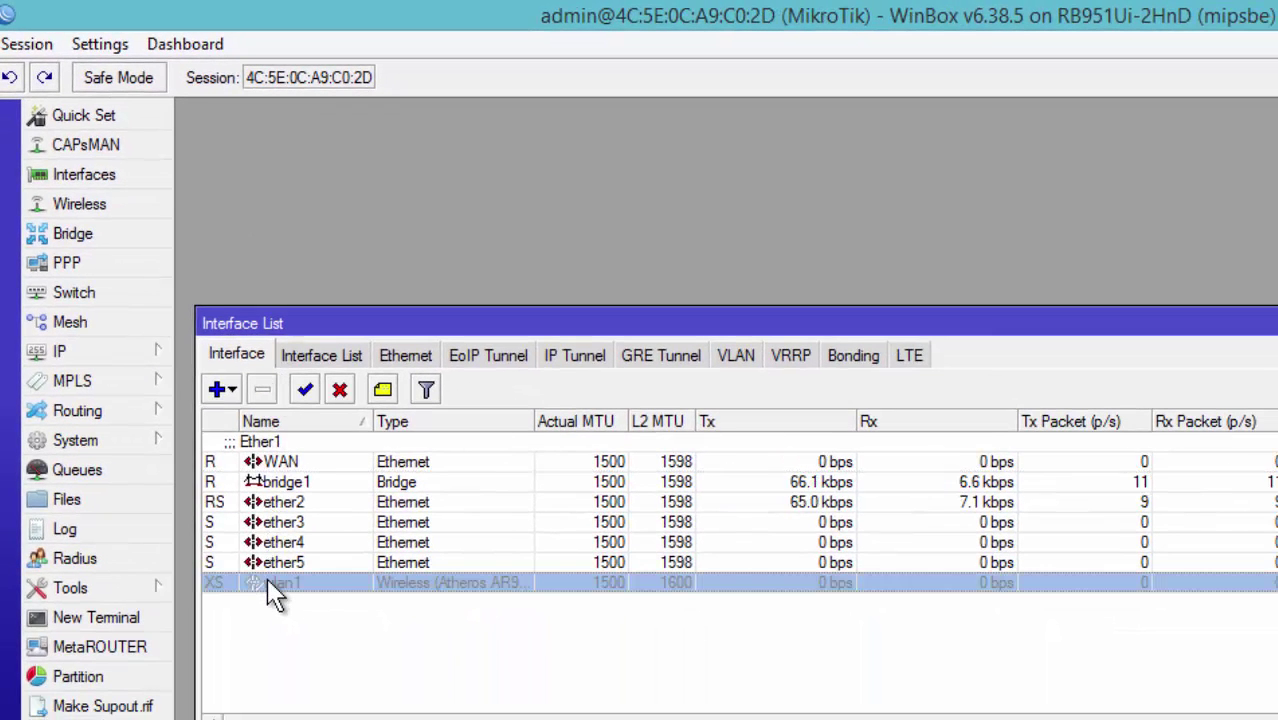
click(305, 393)
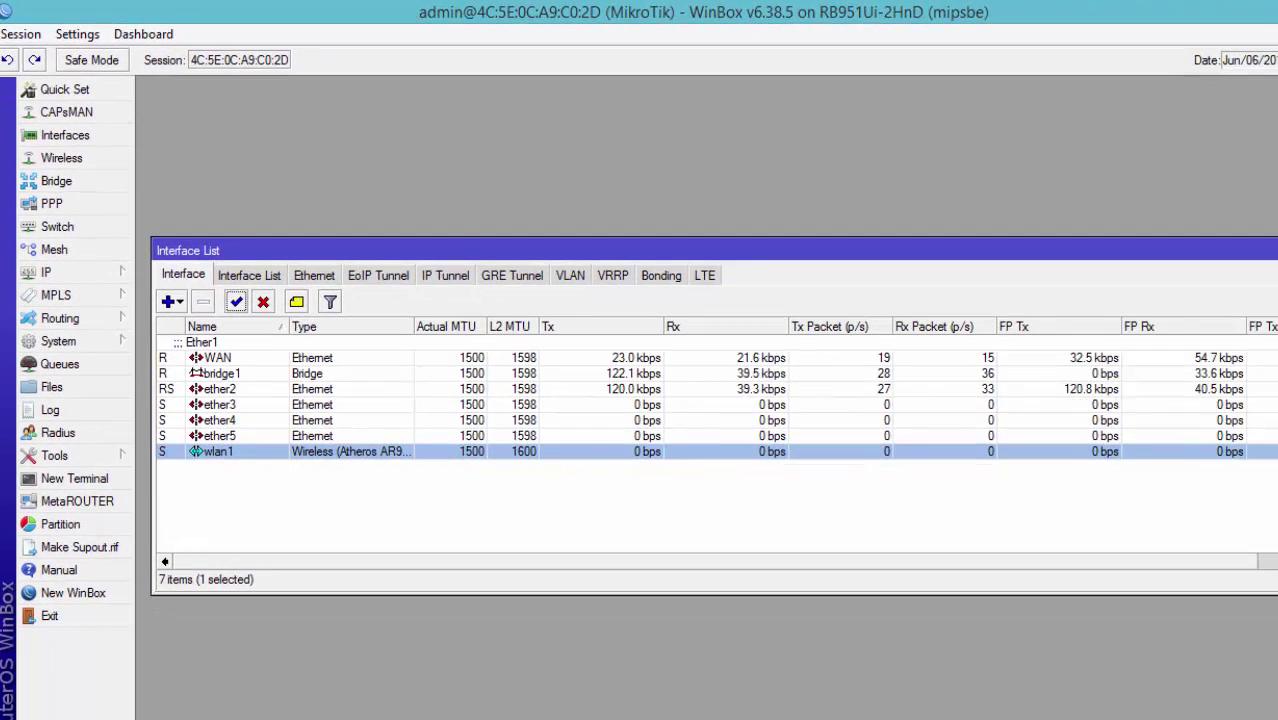
click(1262, 234)
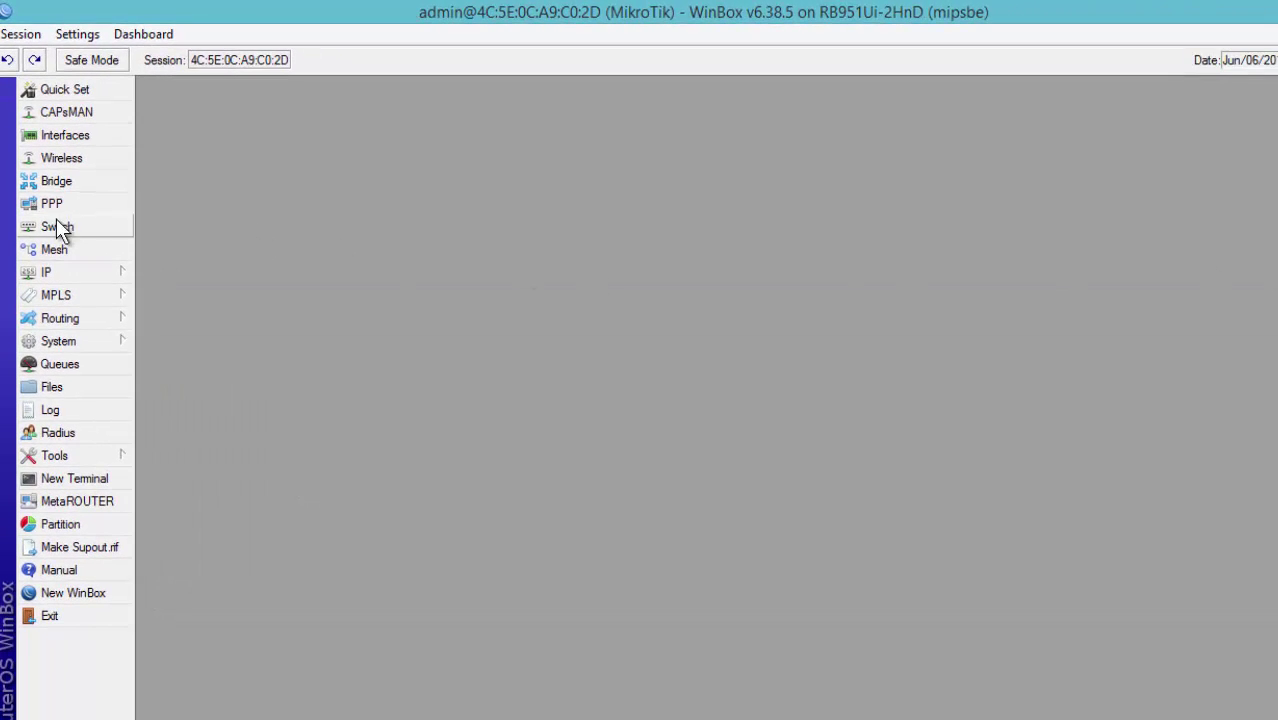
Open the router's wireless security profiles and examine the default profile's settings without changing them
click(74, 156)
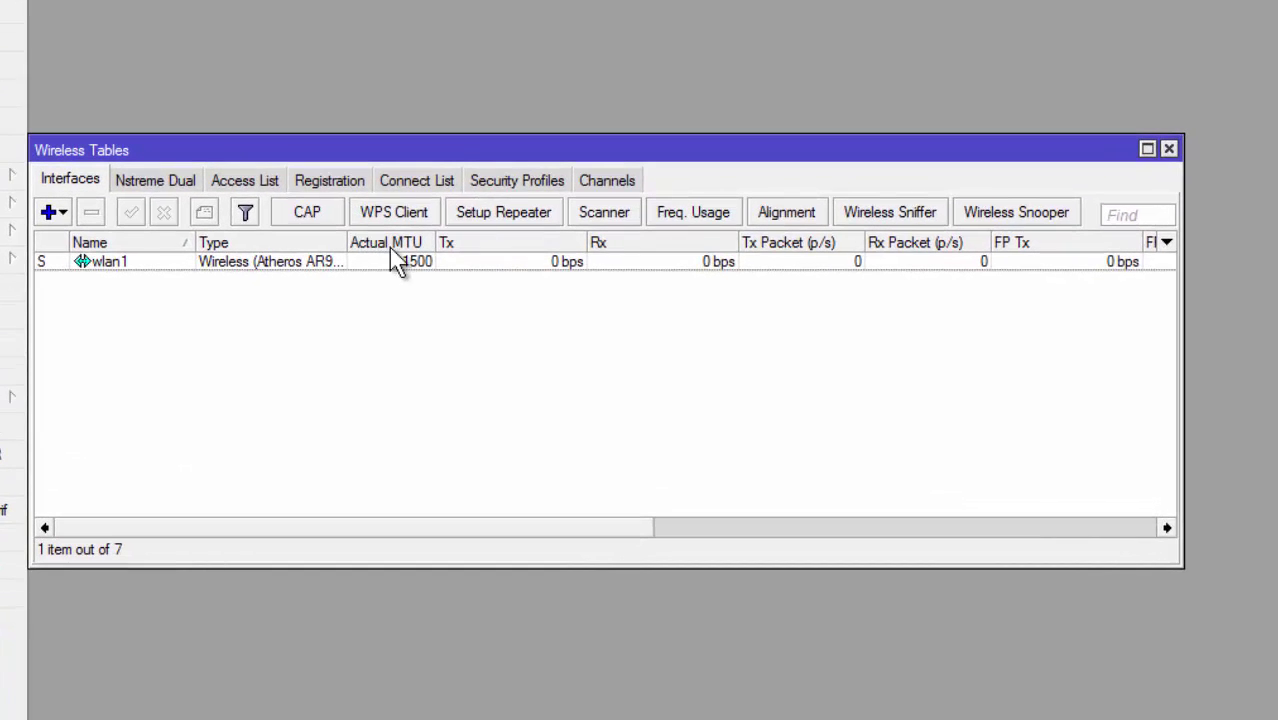
click(494, 181)
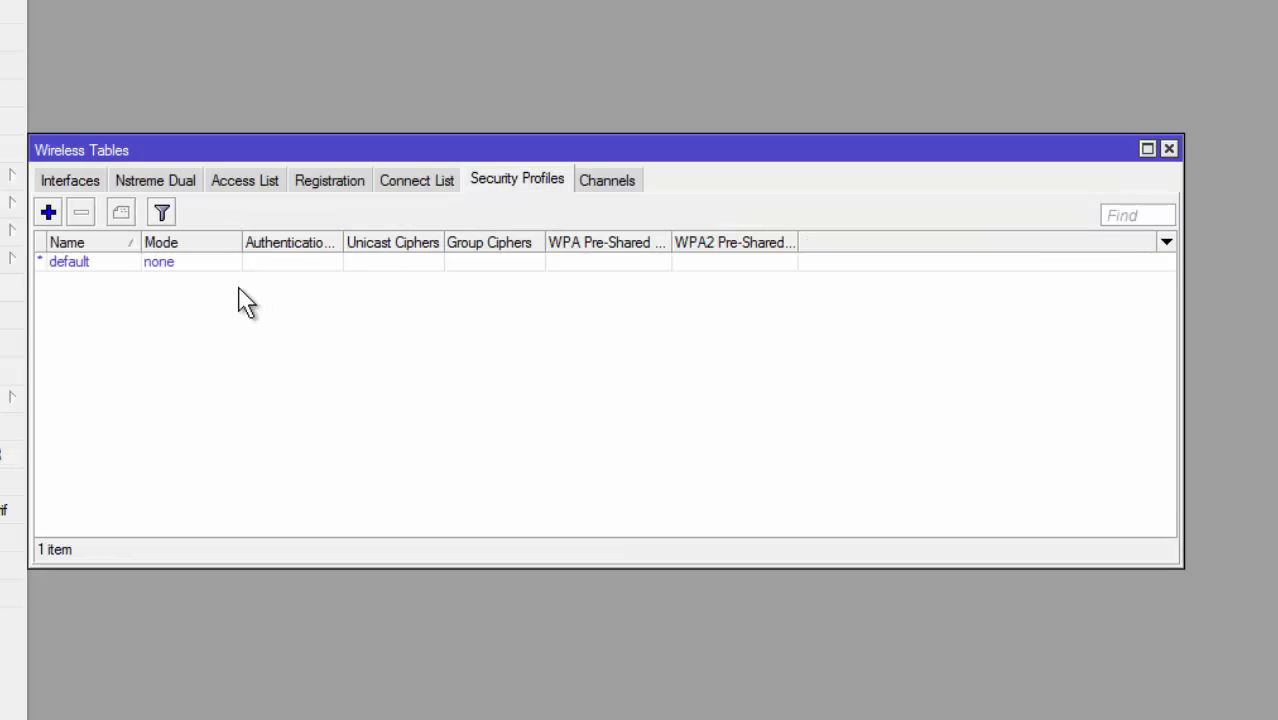
double_click(205, 266)
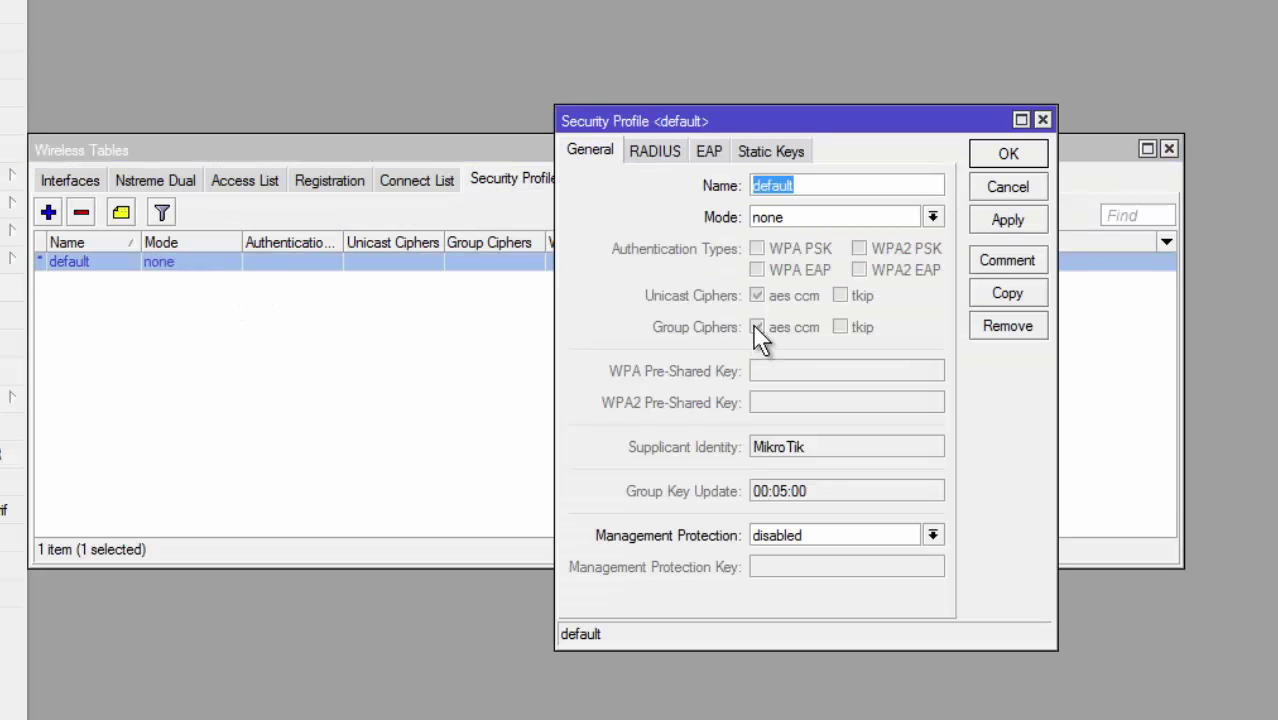
click(1008, 187)
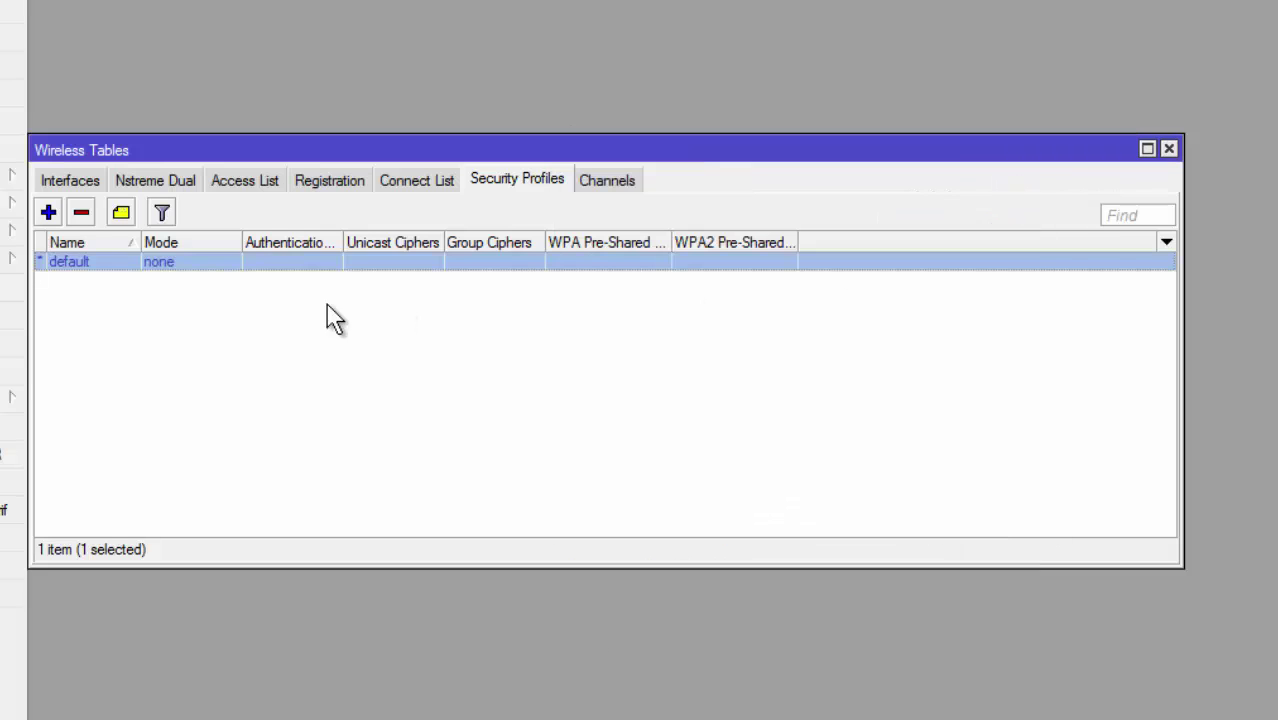
Add a new wireless security profile with its mode set to none and save it
click(47, 213)
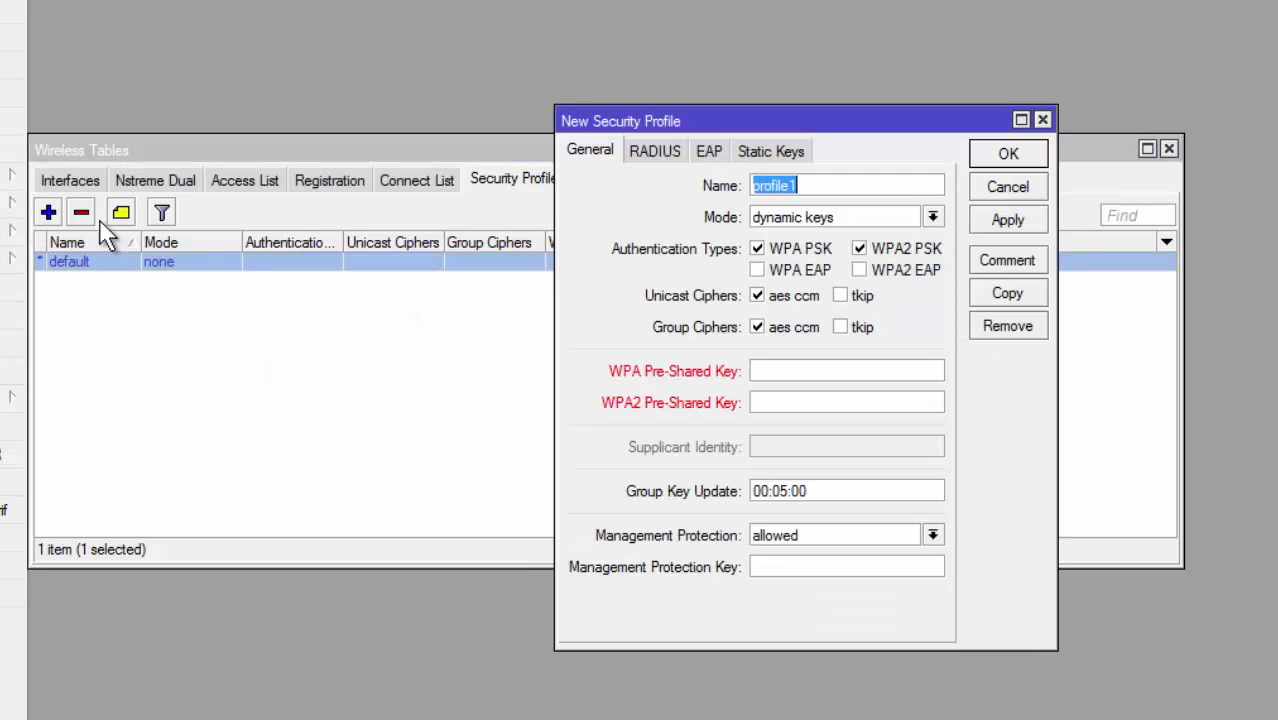
click(790, 220)
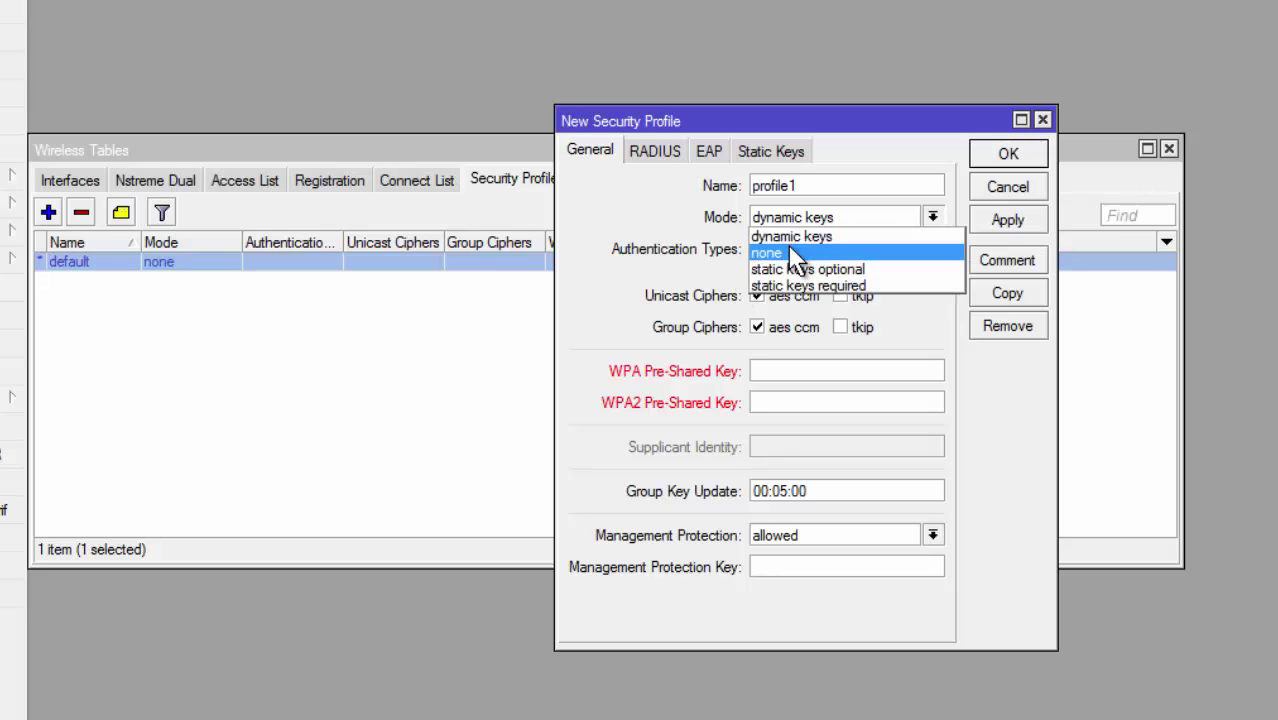
click(788, 251)
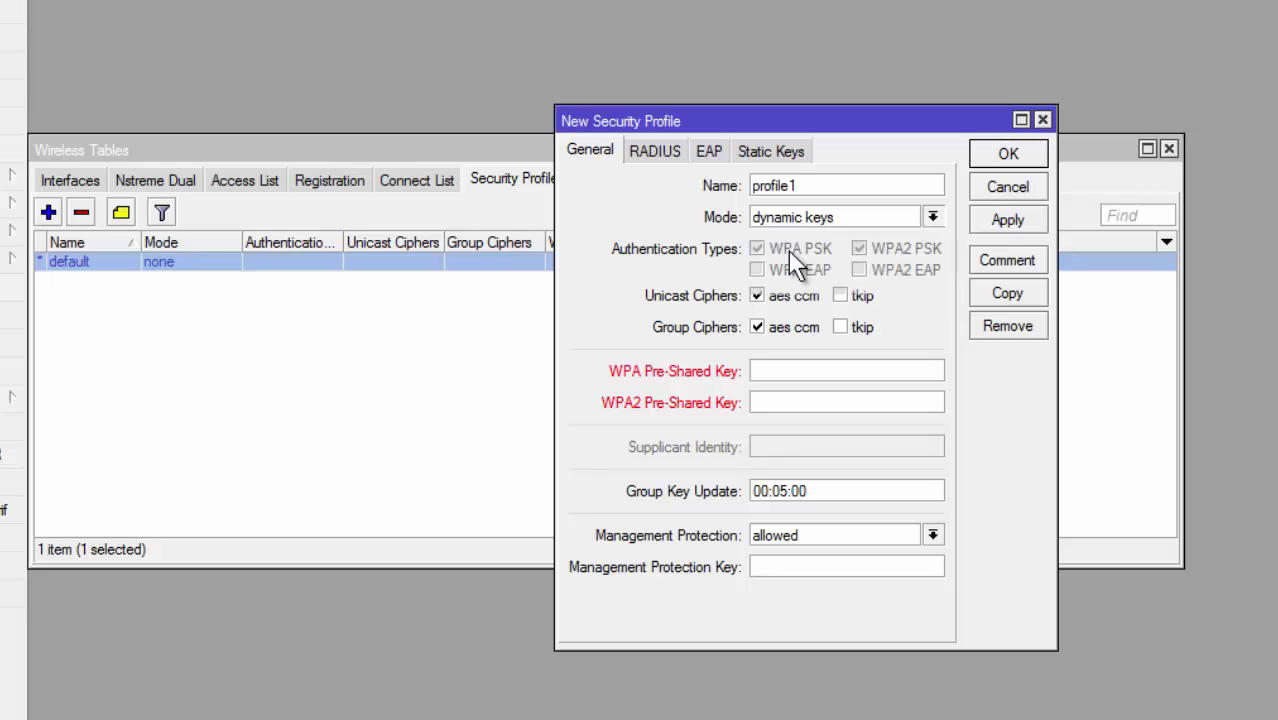
click(998, 214)
click(1007, 158)
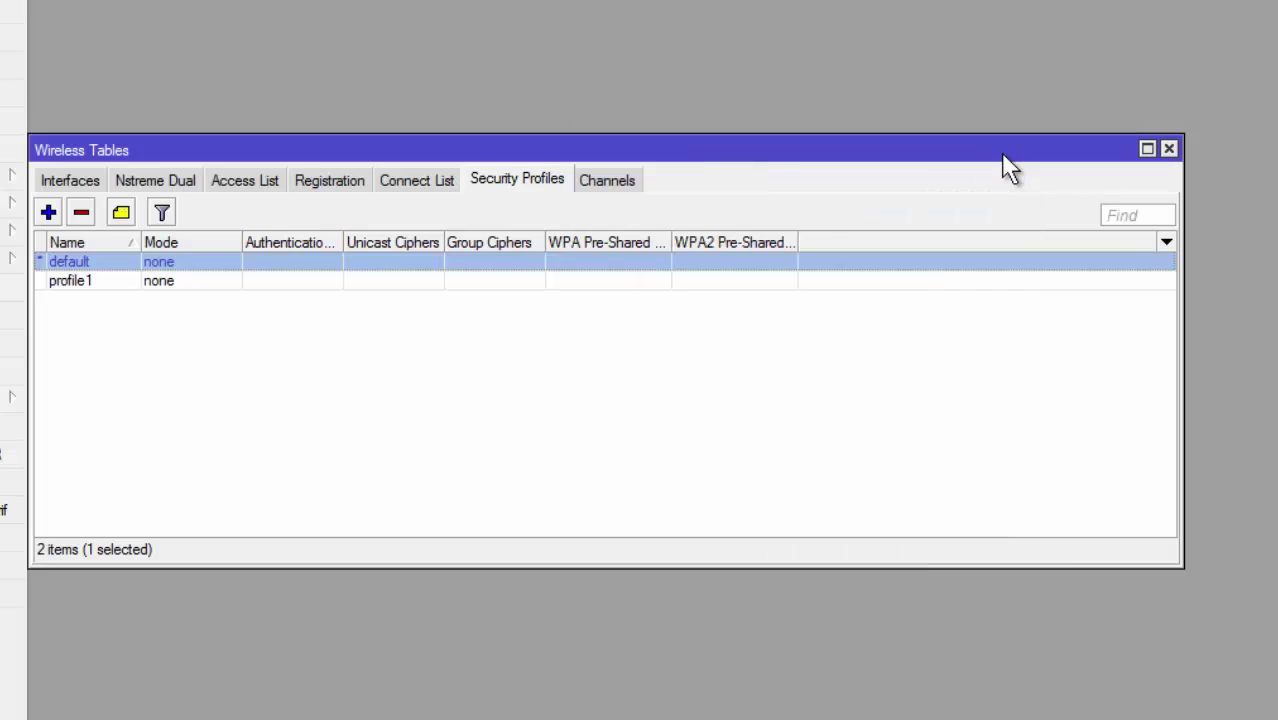
click(47, 215)
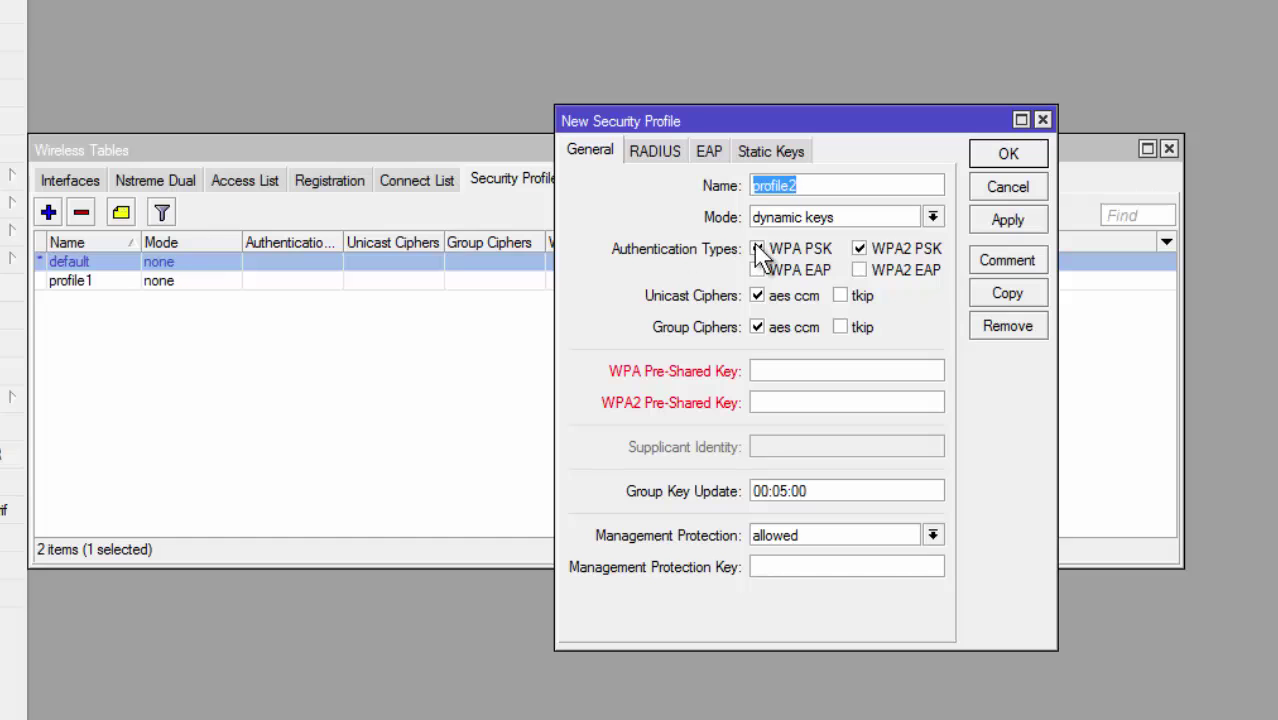
click(1042, 121)
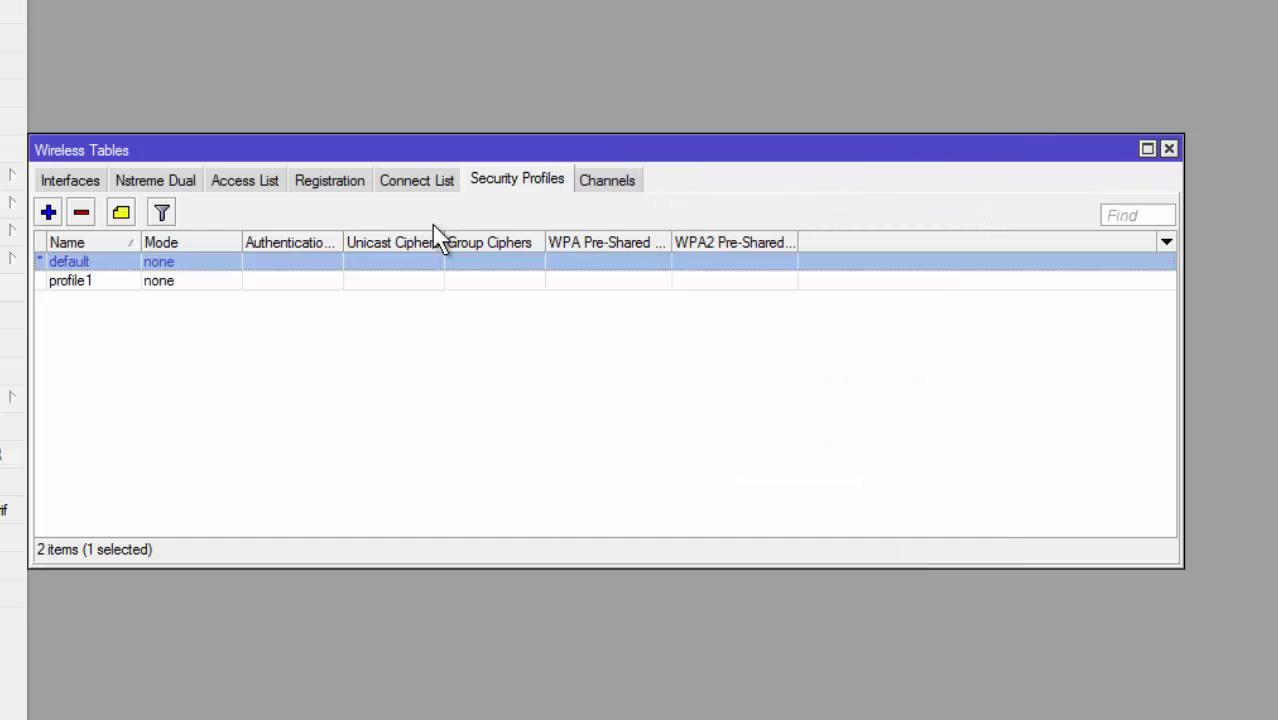
Open the wlan1 wireless interface's settings and set its mode to ap bridge and its security profile to profile1
click(71, 182)
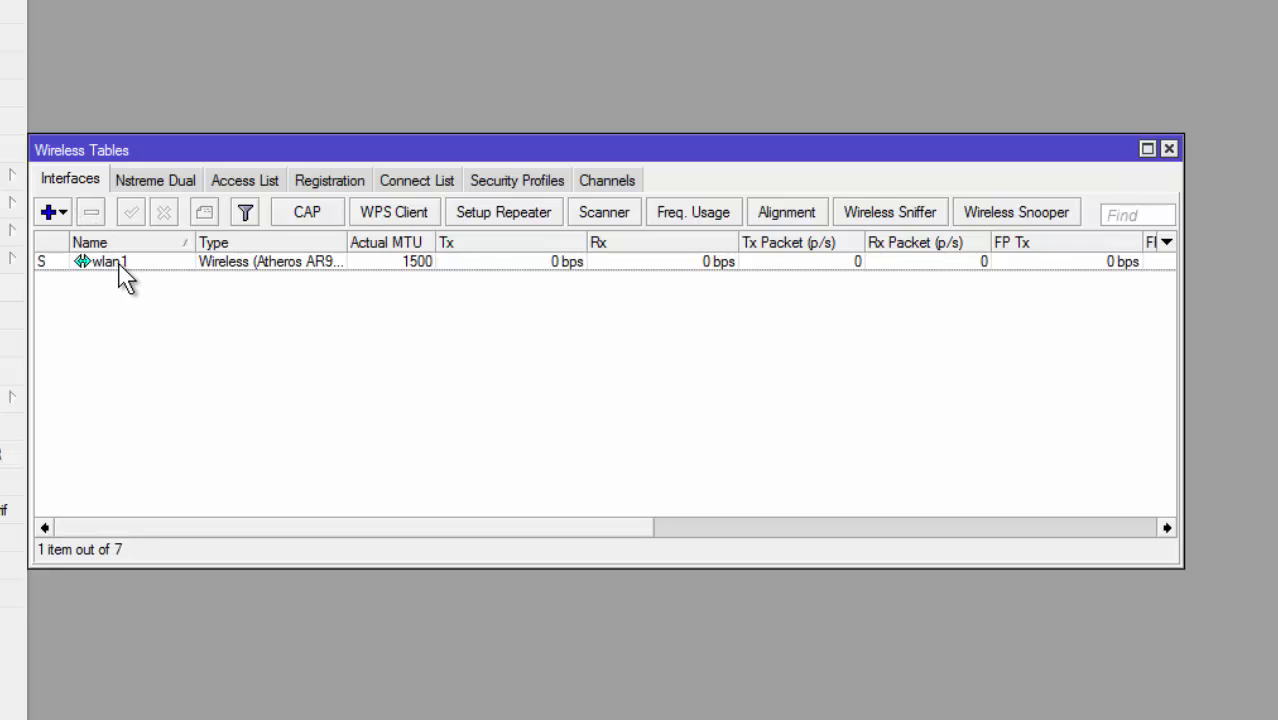
double_click(122, 278)
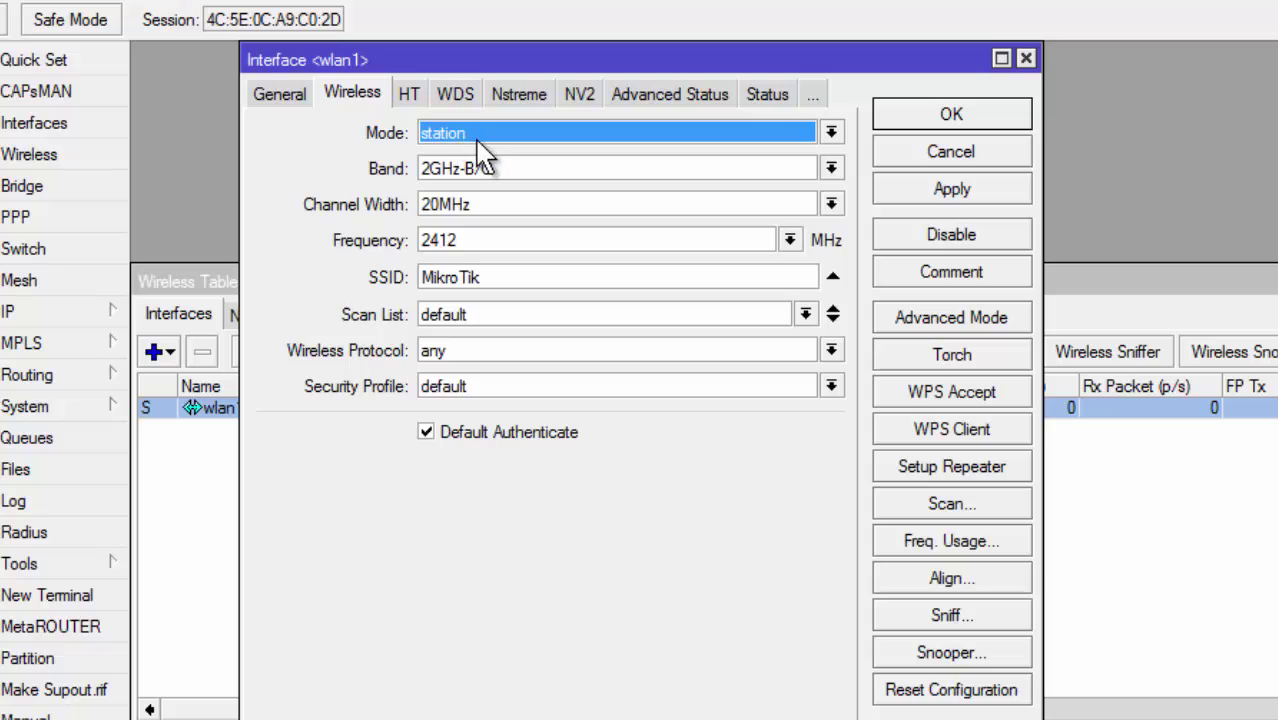
click(477, 140)
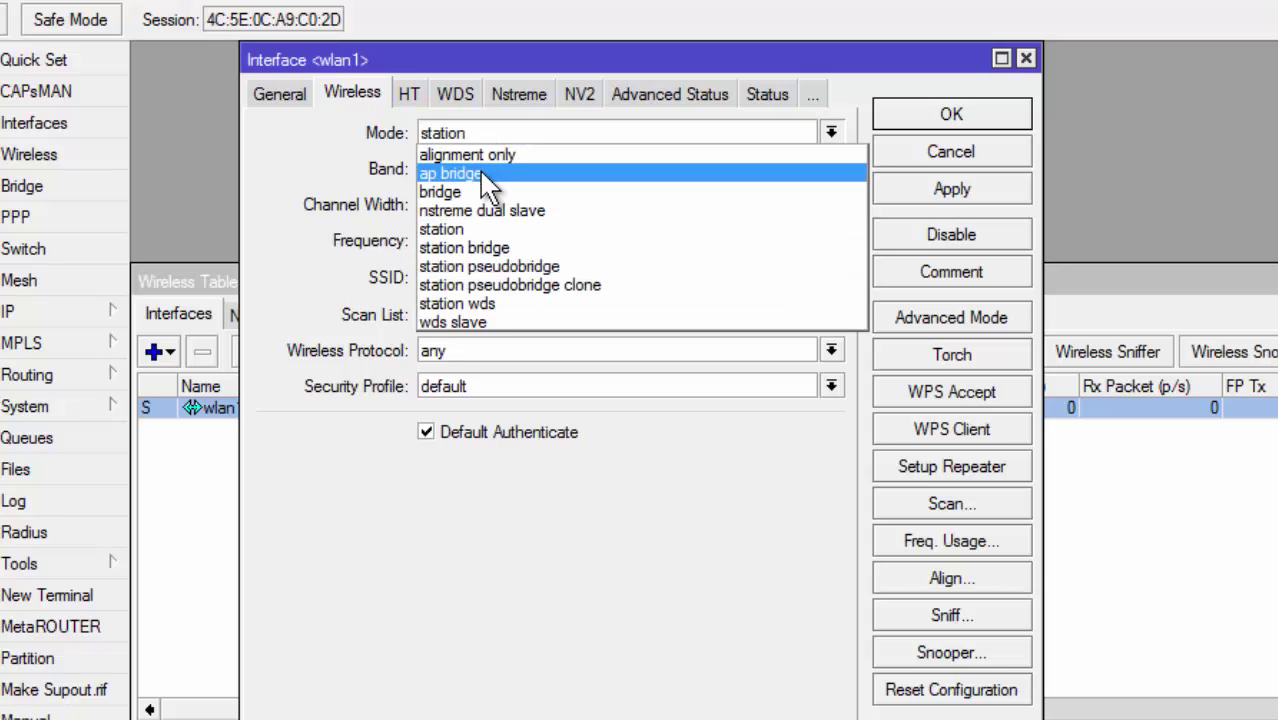
click(485, 173)
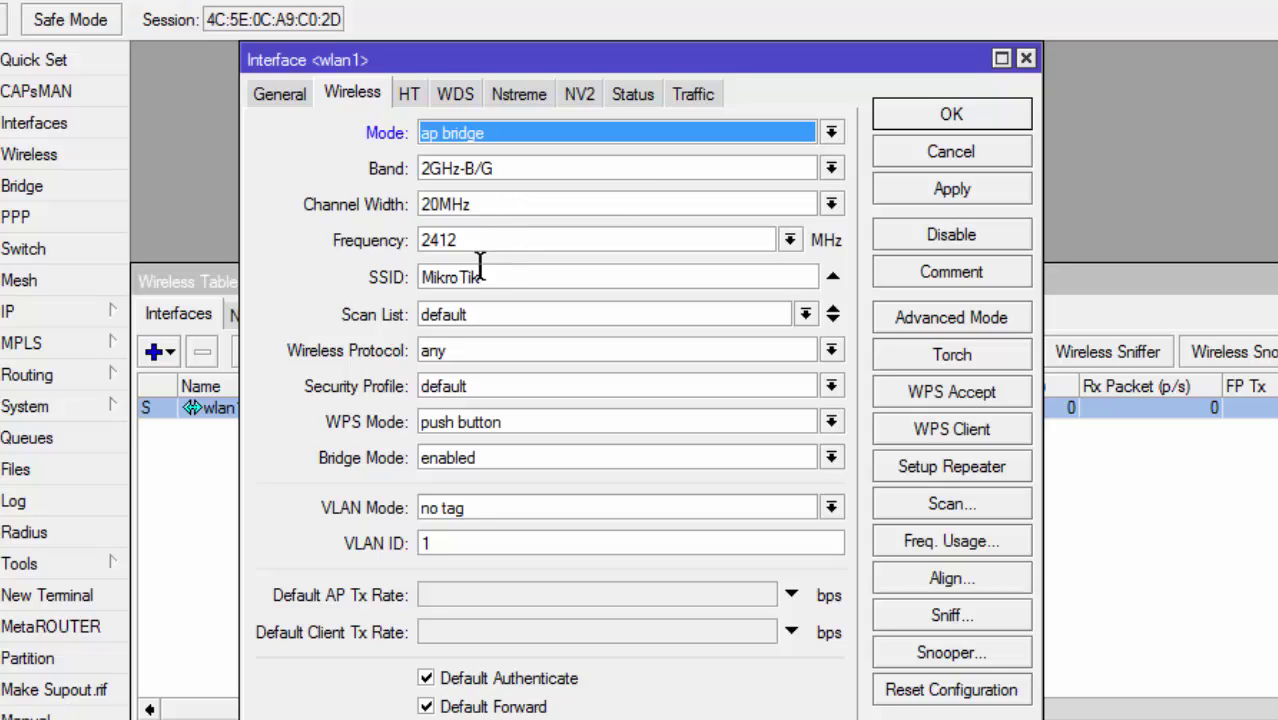
click(476, 314)
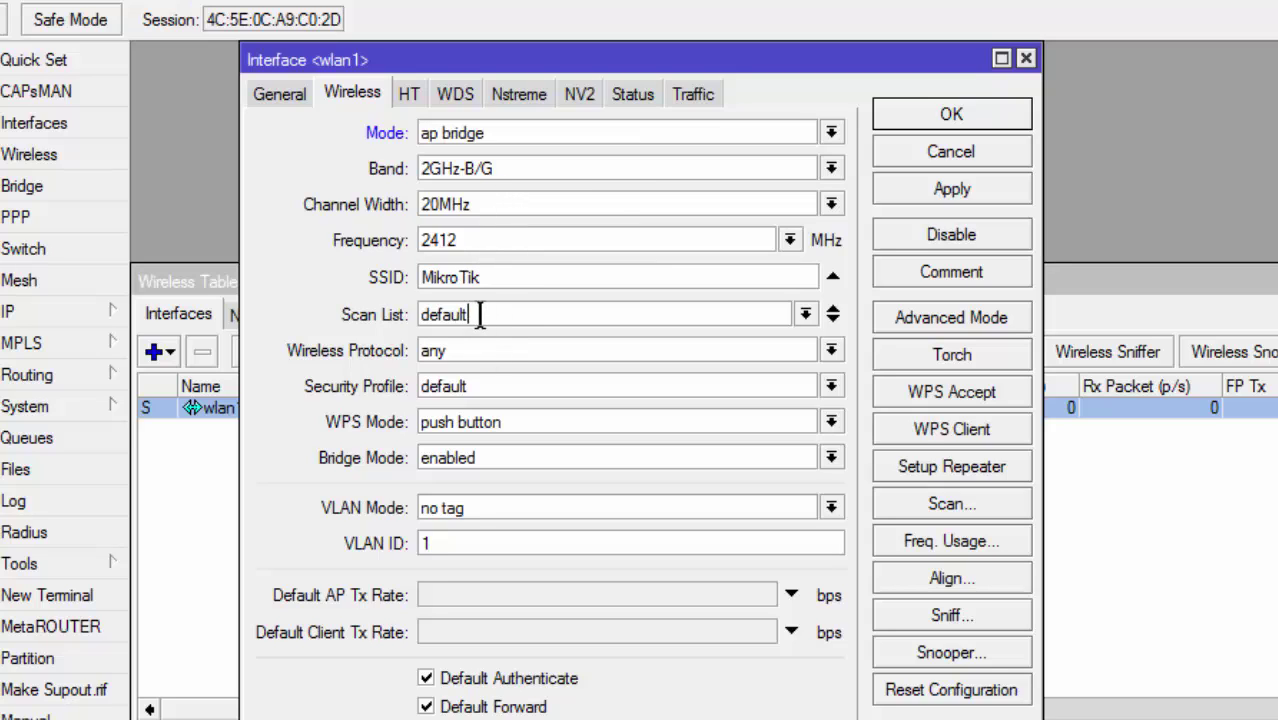
click(483, 386)
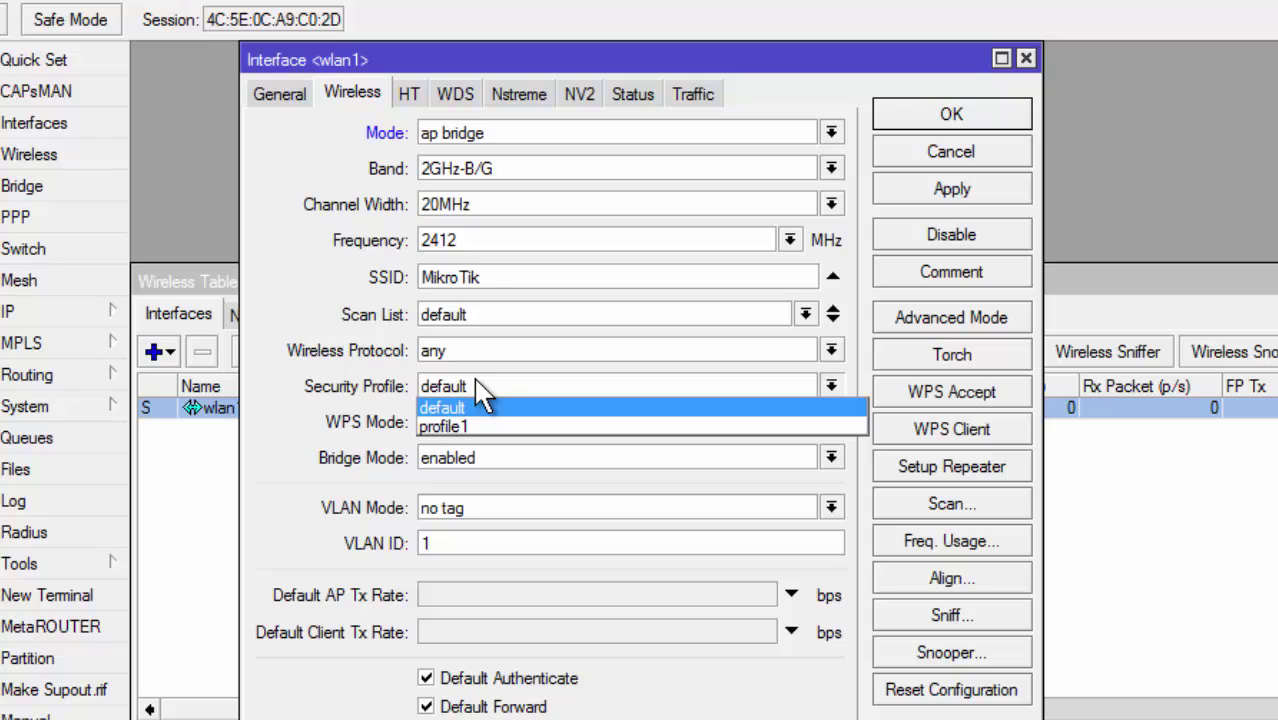
click(476, 428)
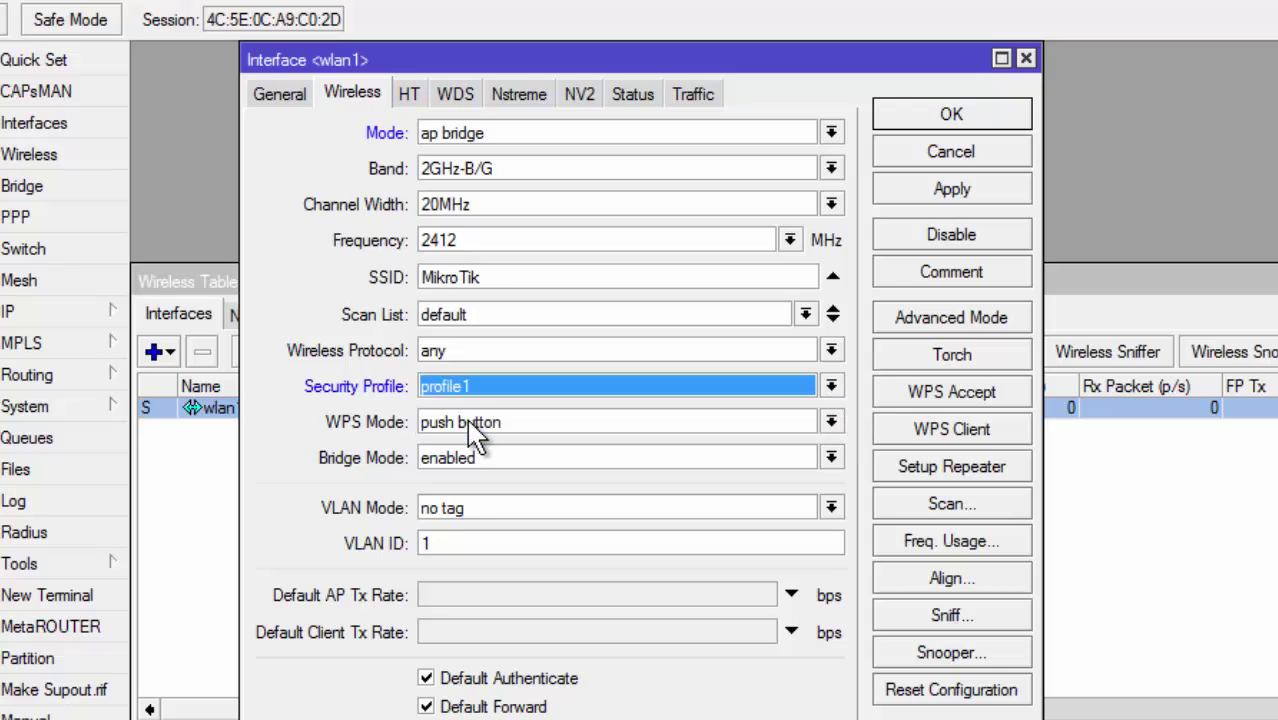
Replace the SSID of the wlan1 interface with "Romtiel Tutoriales"
drag(758, 61, 1110, 127)
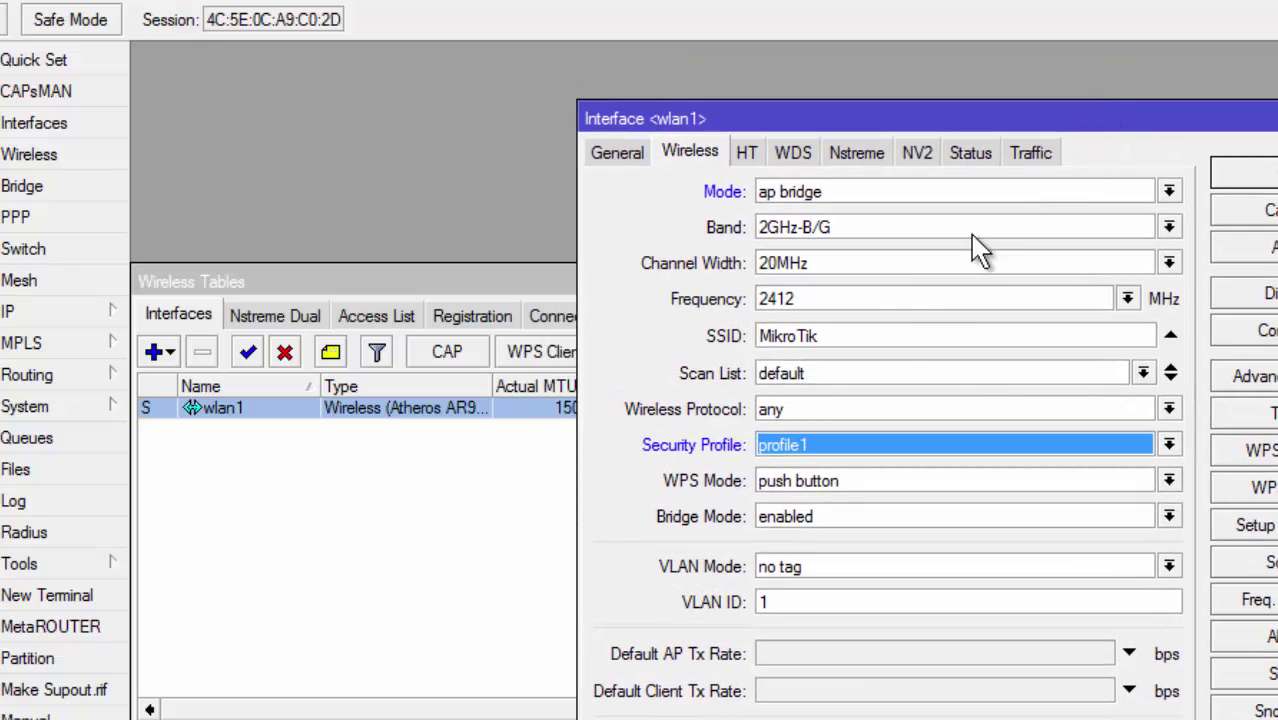
click(877, 330)
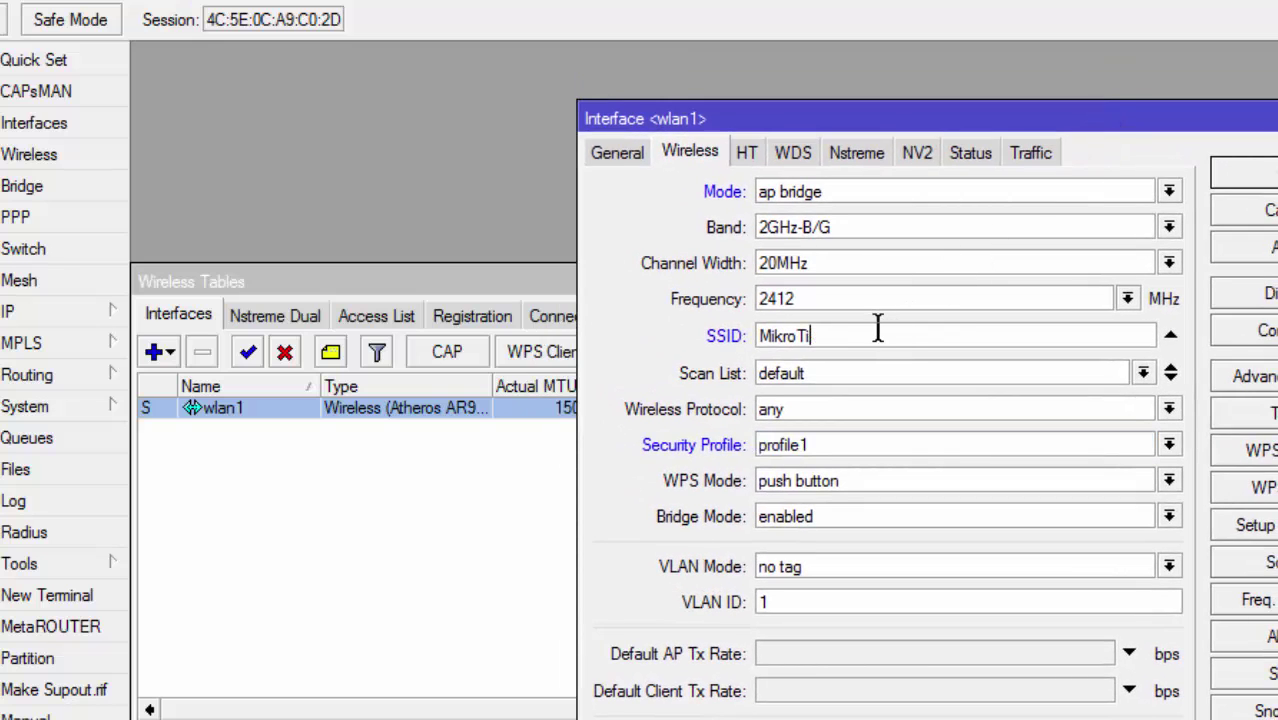
key(BackSpace)
key(BackSpace)
key(BackSpace)
text(Romtiel Tutoriales)
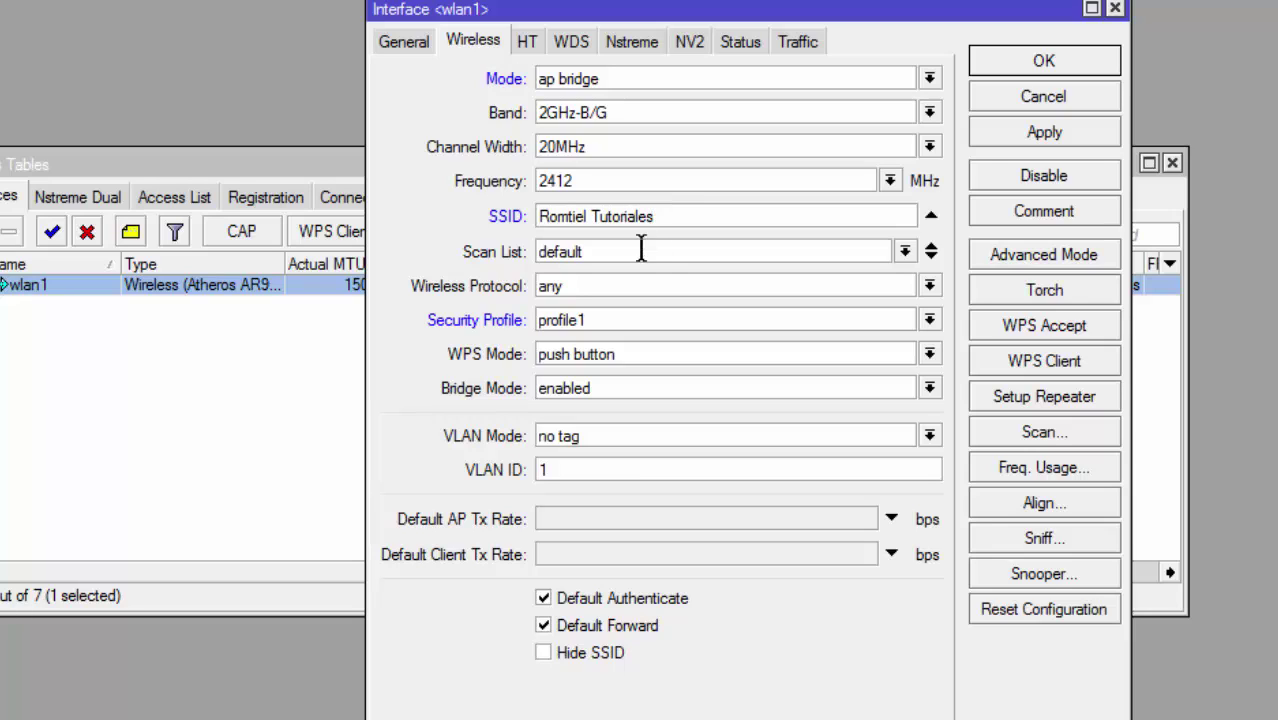
Set wlan1's wireless protocol to 802.11, then apply and save the interface settings
click(633, 293)
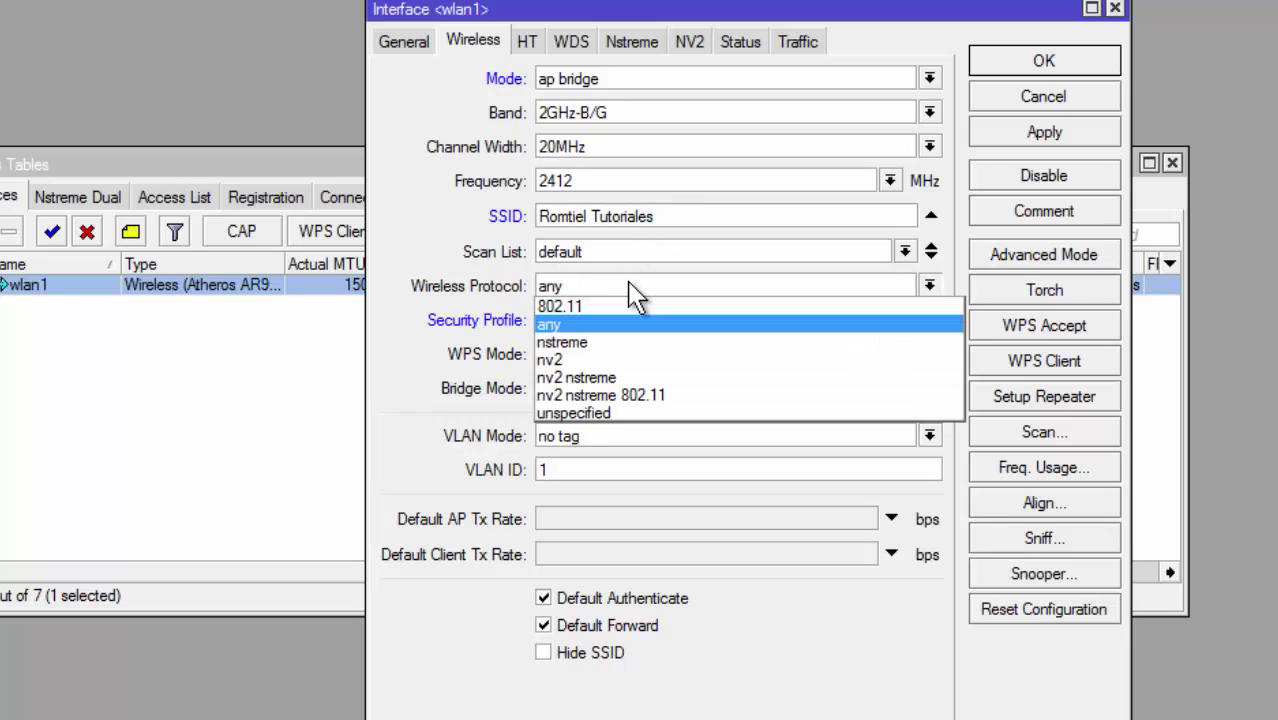
click(631, 294)
click(630, 295)
click(633, 308)
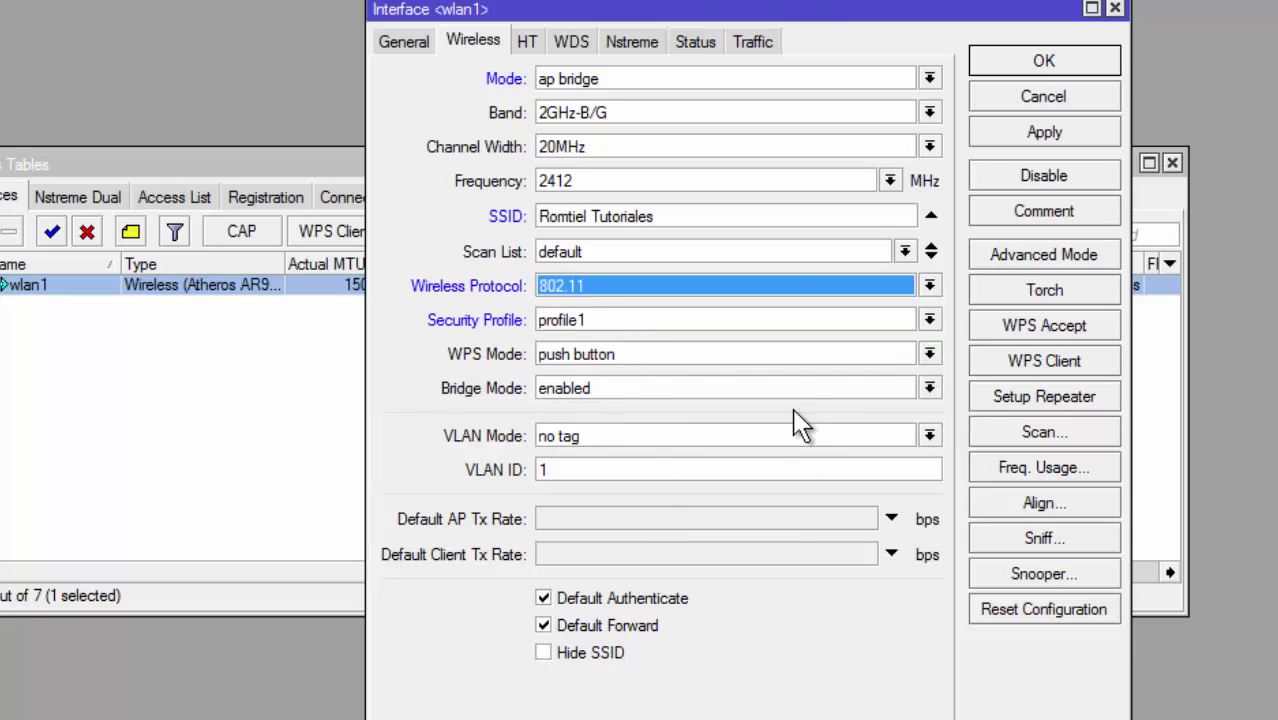
click(1030, 136)
click(1040, 62)
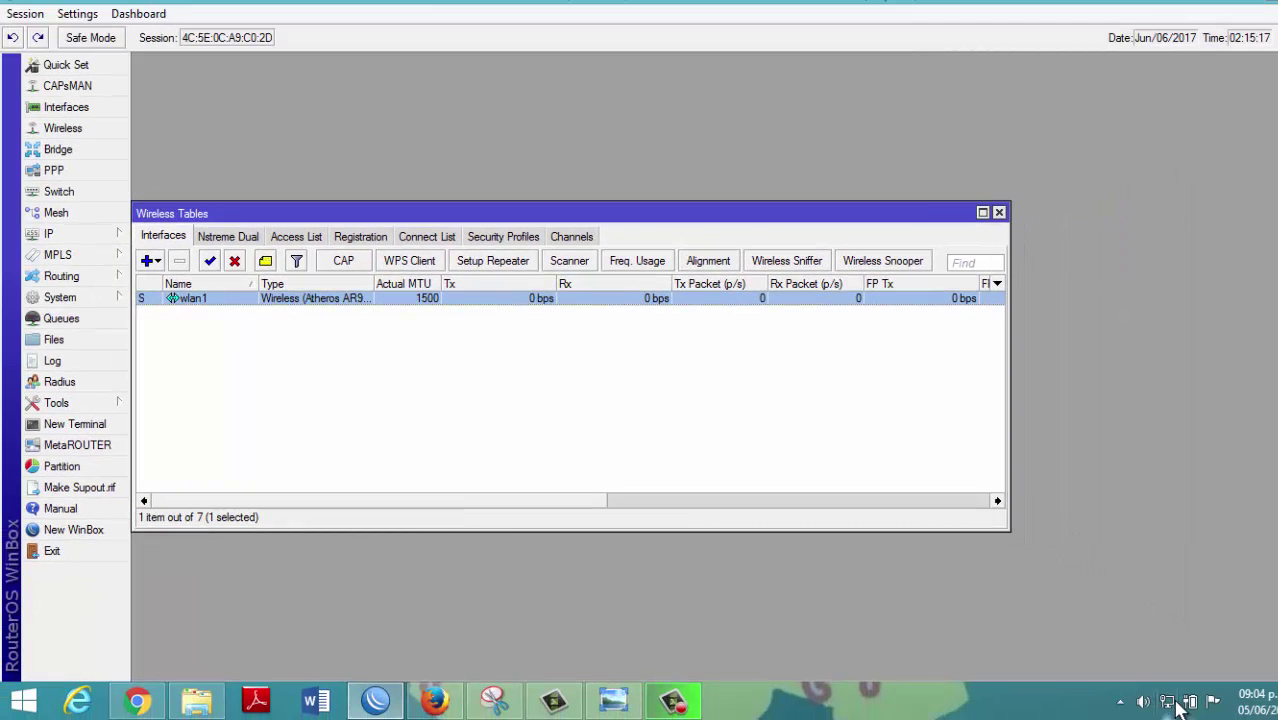
Open the Windows network adapter connections from the Network and Sharing Center and enable the Wi-Fi adapter
right_click(1166, 704)
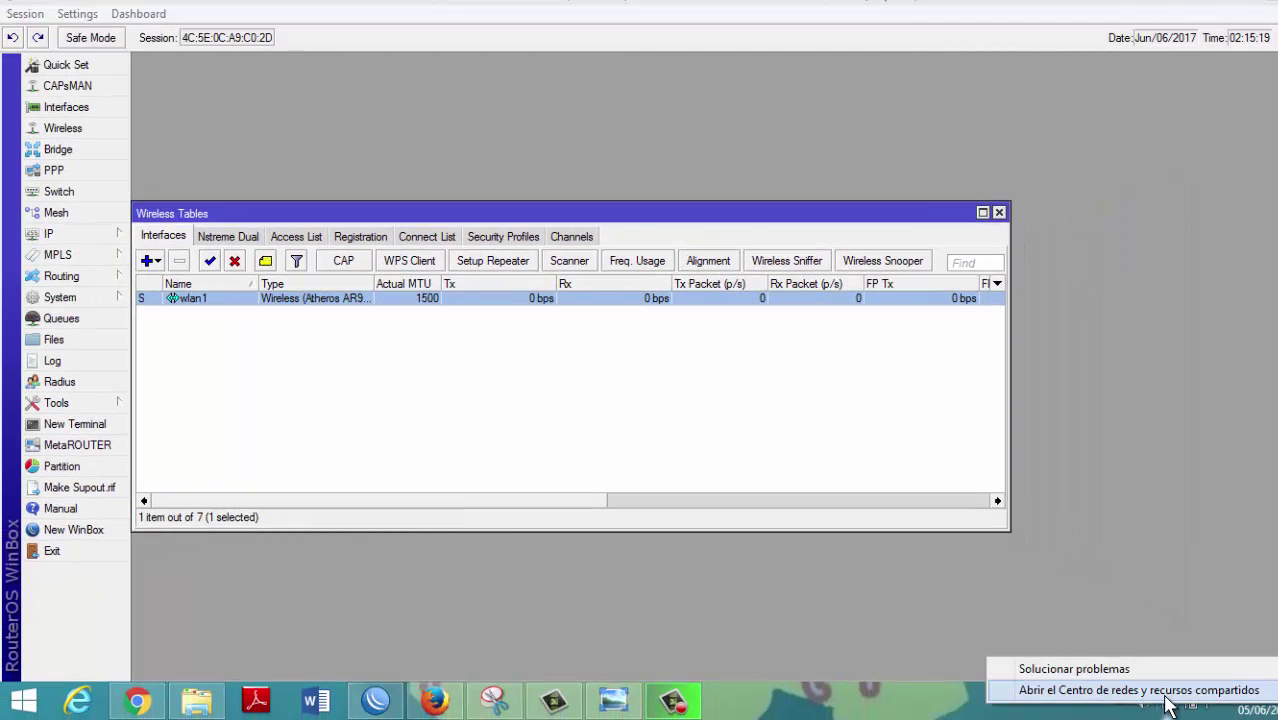
click(1165, 692)
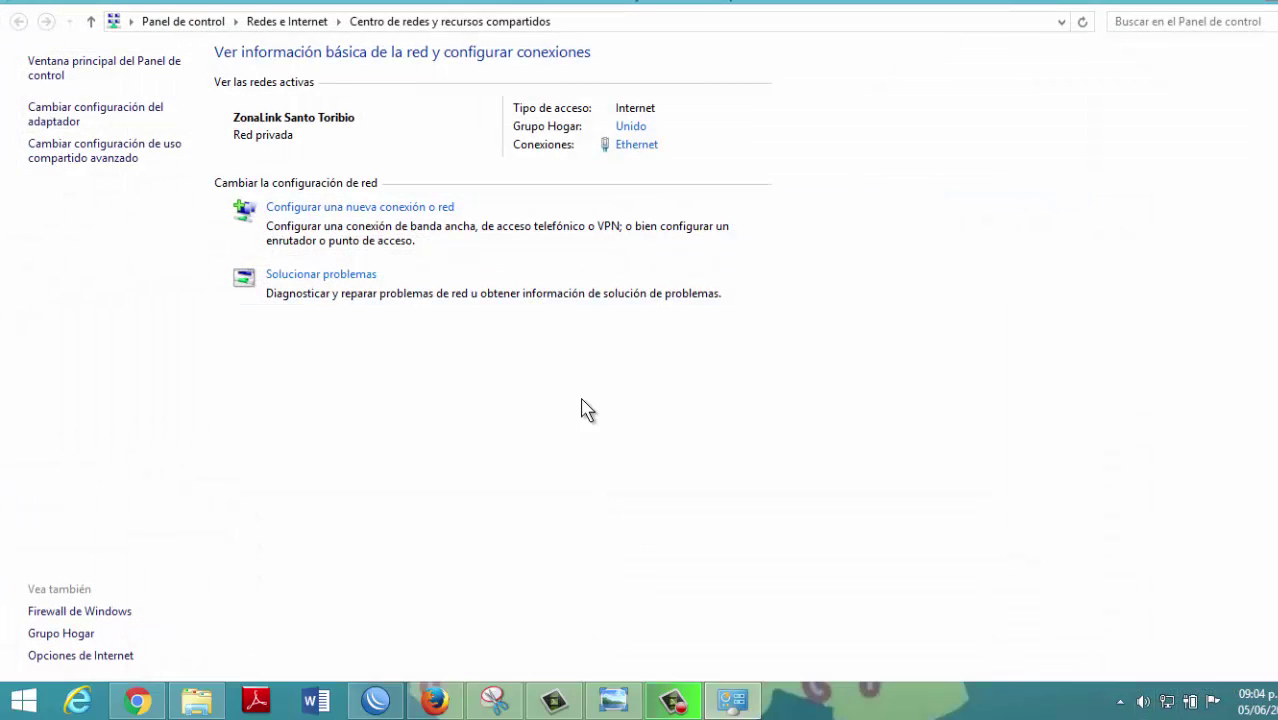
click(108, 114)
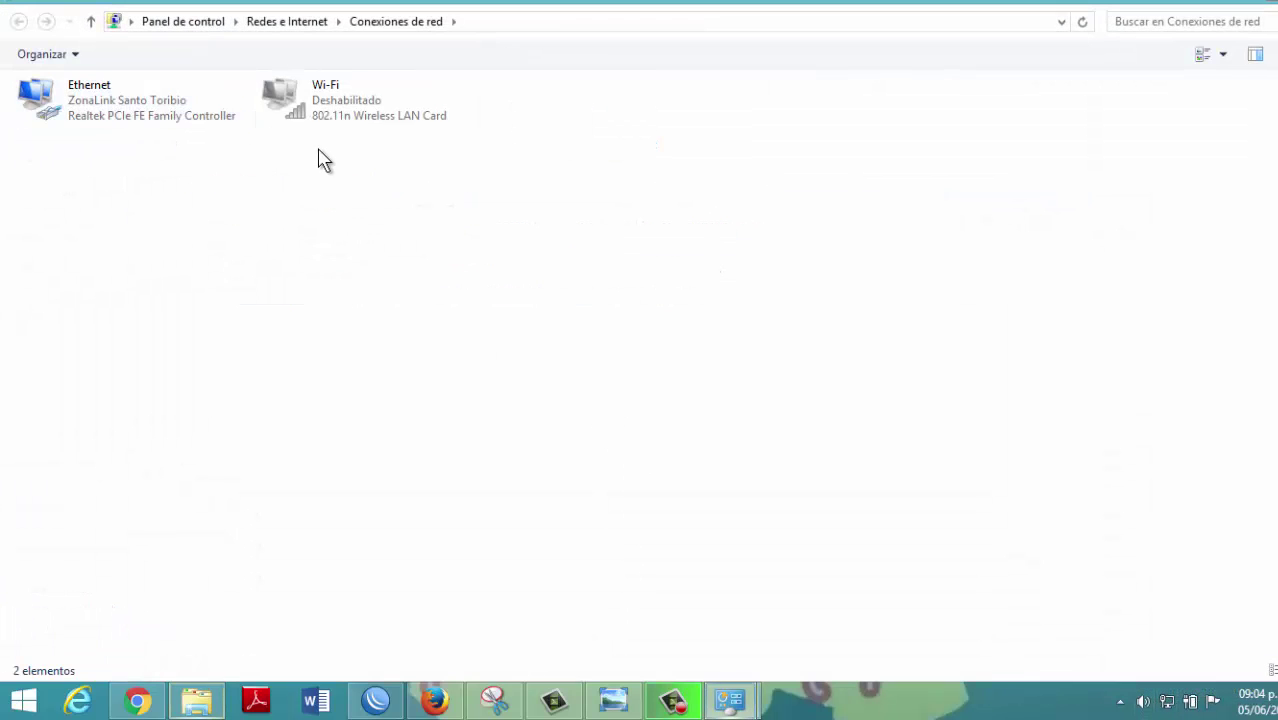
double_click(340, 116)
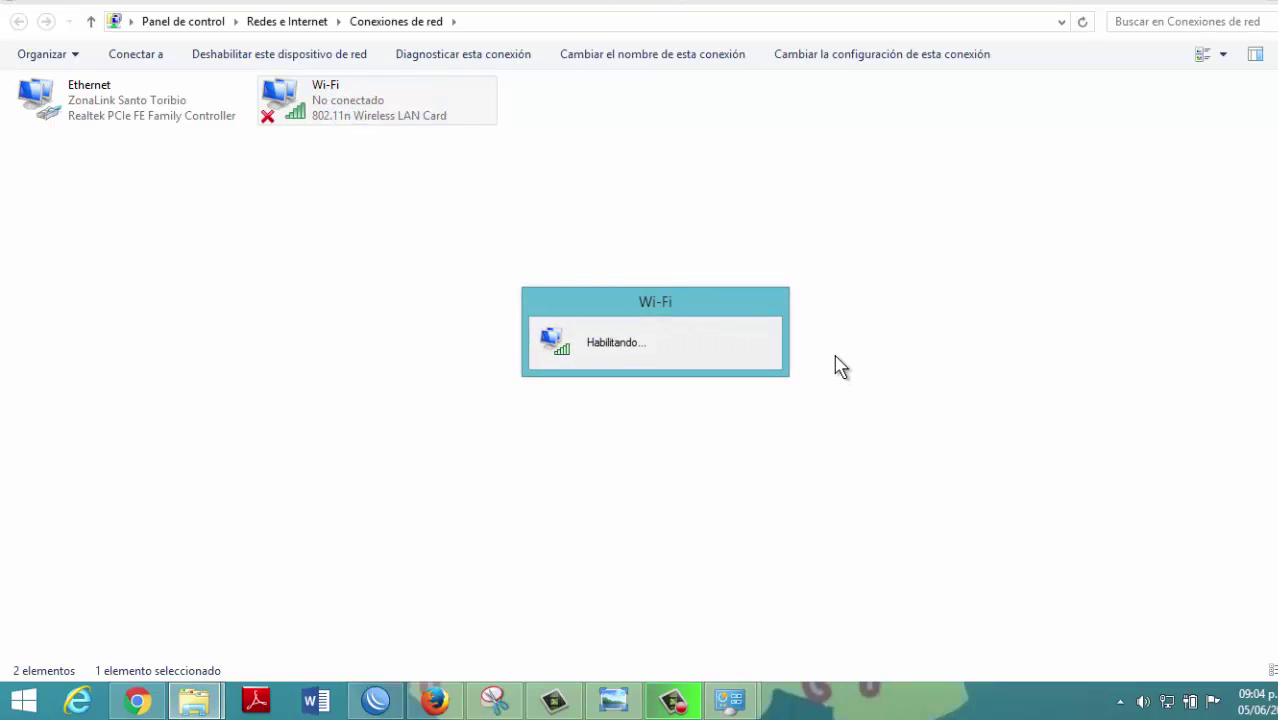
Connect the computer to the Romtiel Tutoriales wireless network with automatic connection enabled
click(1167, 699)
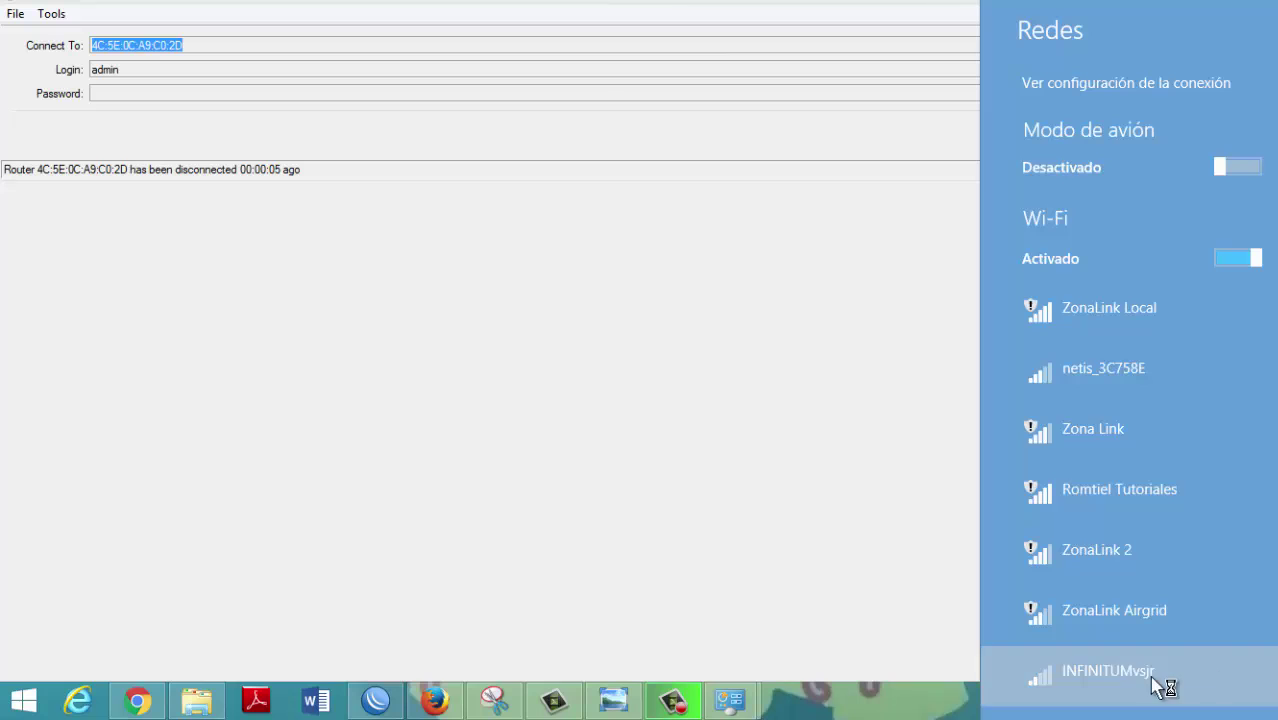
click(1097, 503)
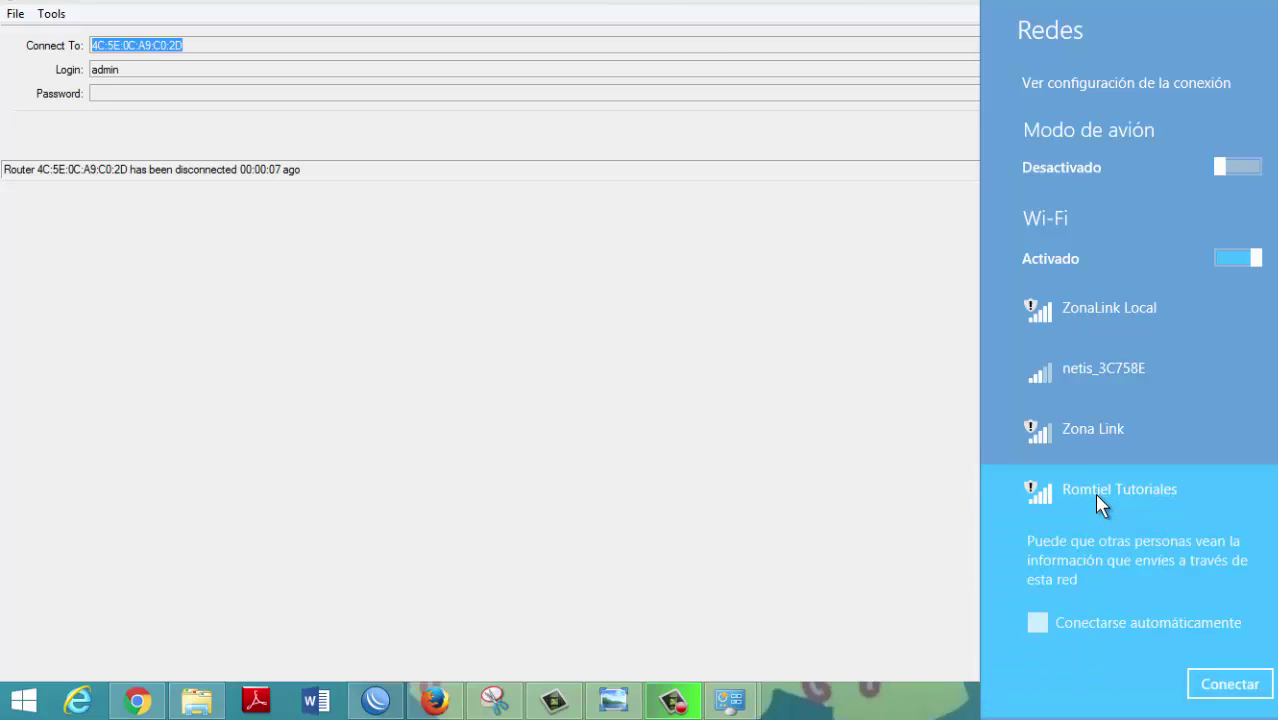
click(1058, 622)
click(1222, 684)
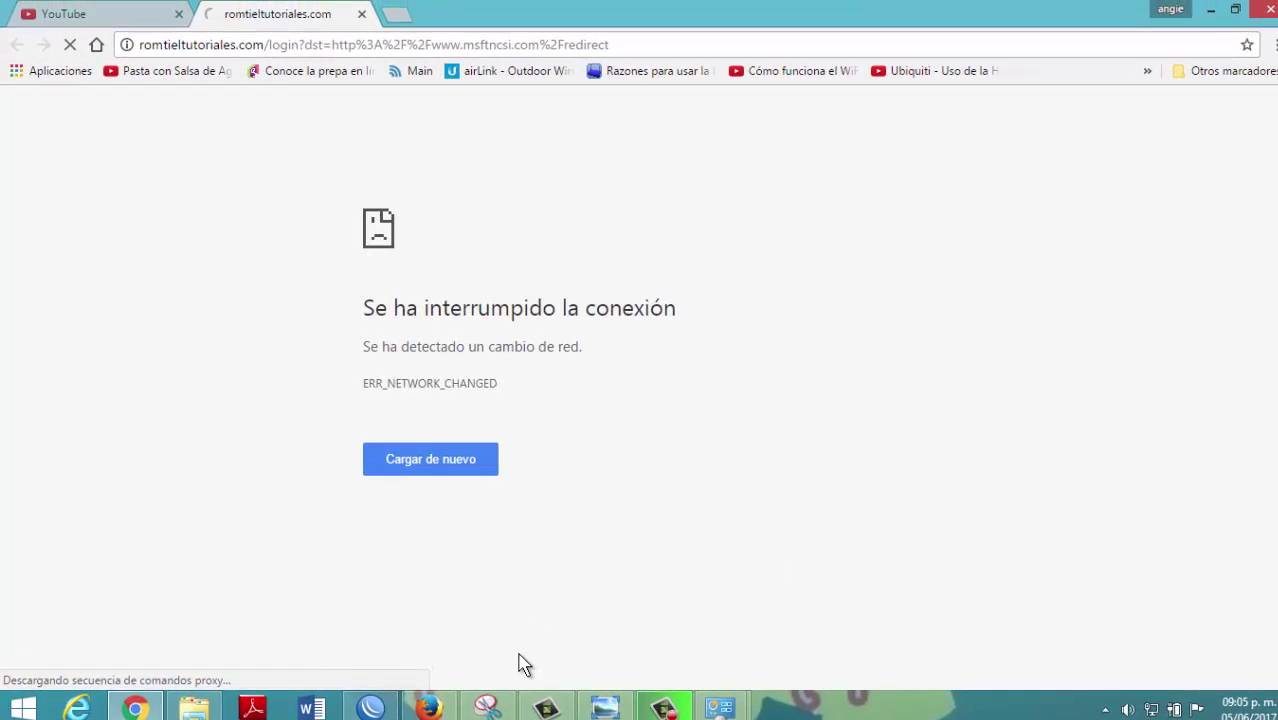
Switch to the Windows network connections, disable the Ethernet adapter, and minimize the window
mouse_move(720, 708)
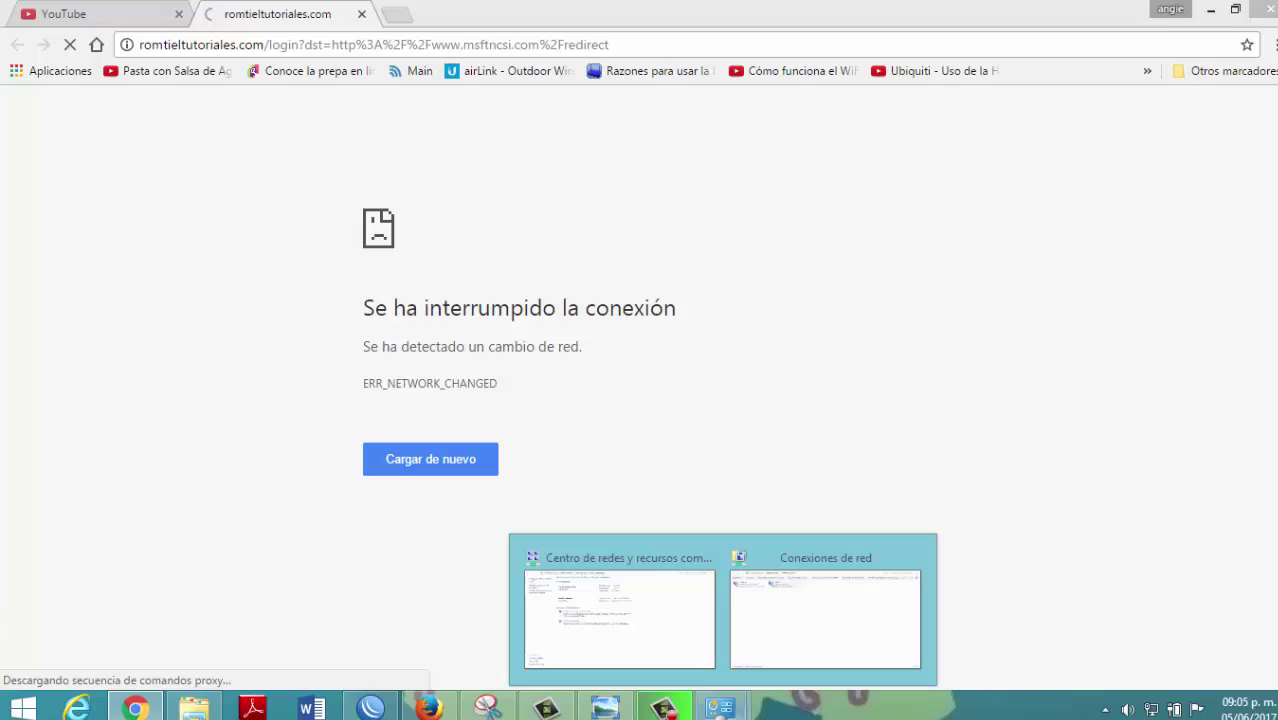
click(746, 625)
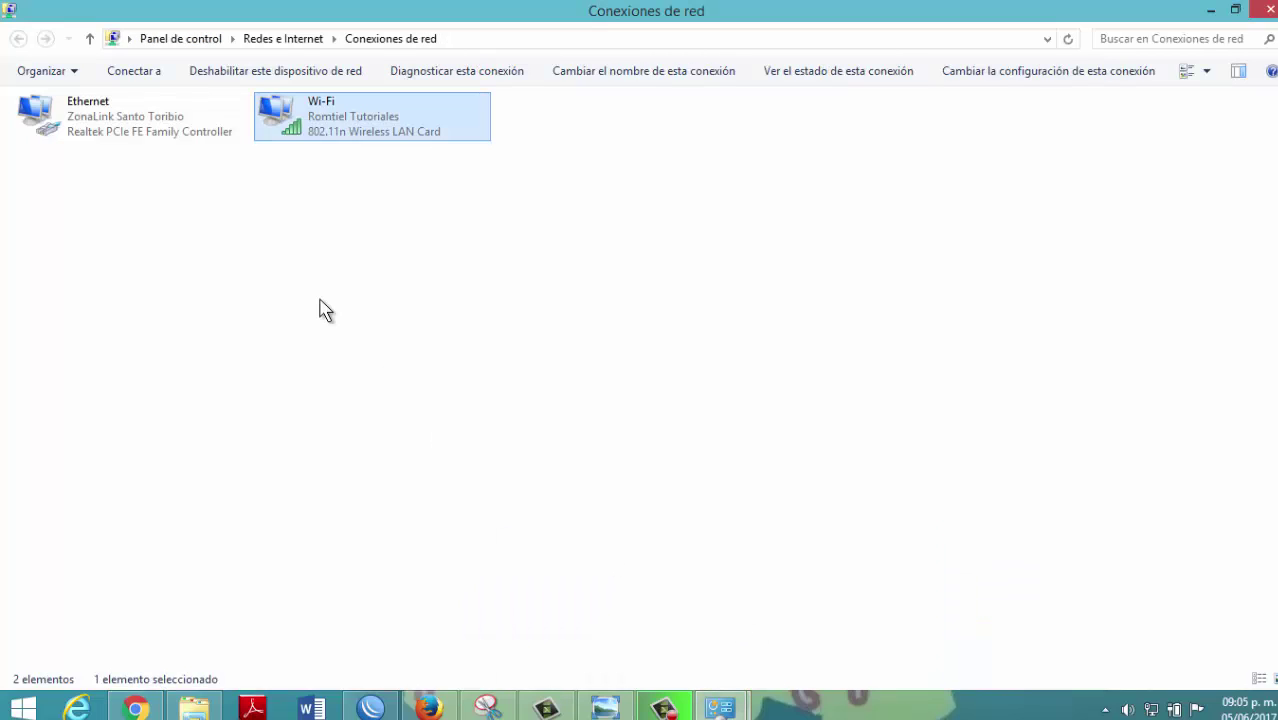
click(145, 128)
right_click(143, 128)
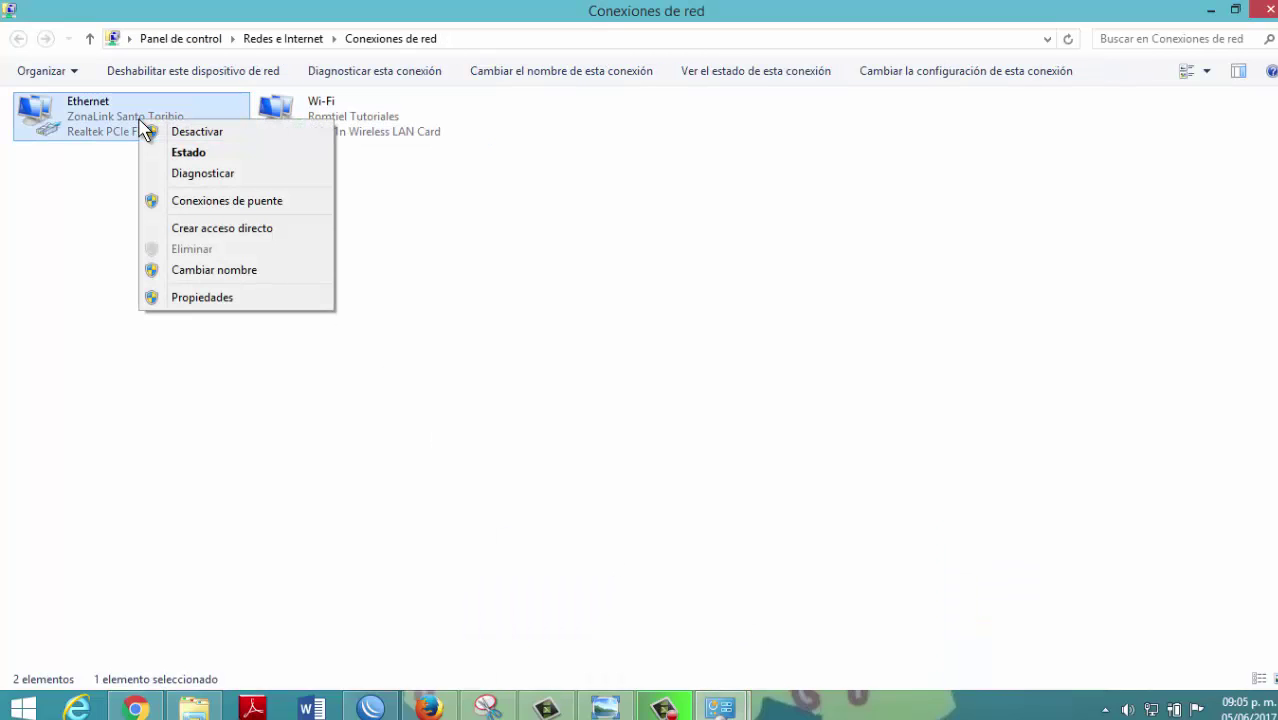
click(172, 131)
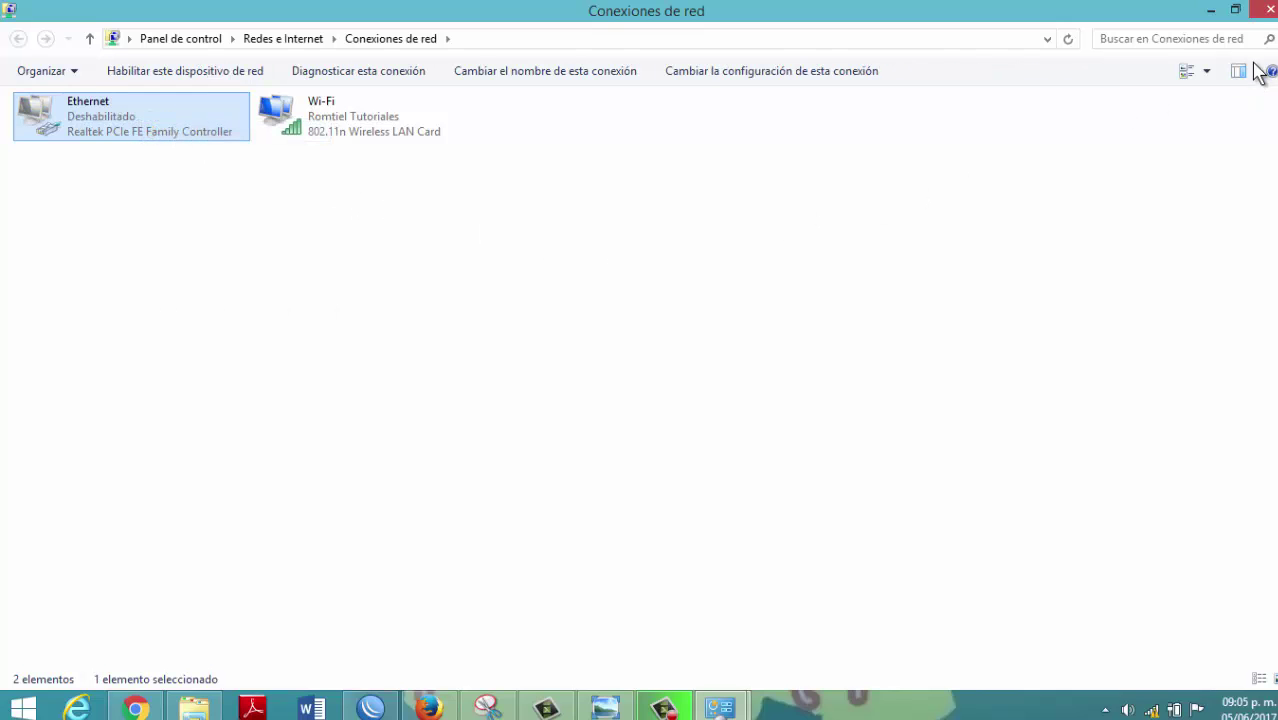
click(1211, 10)
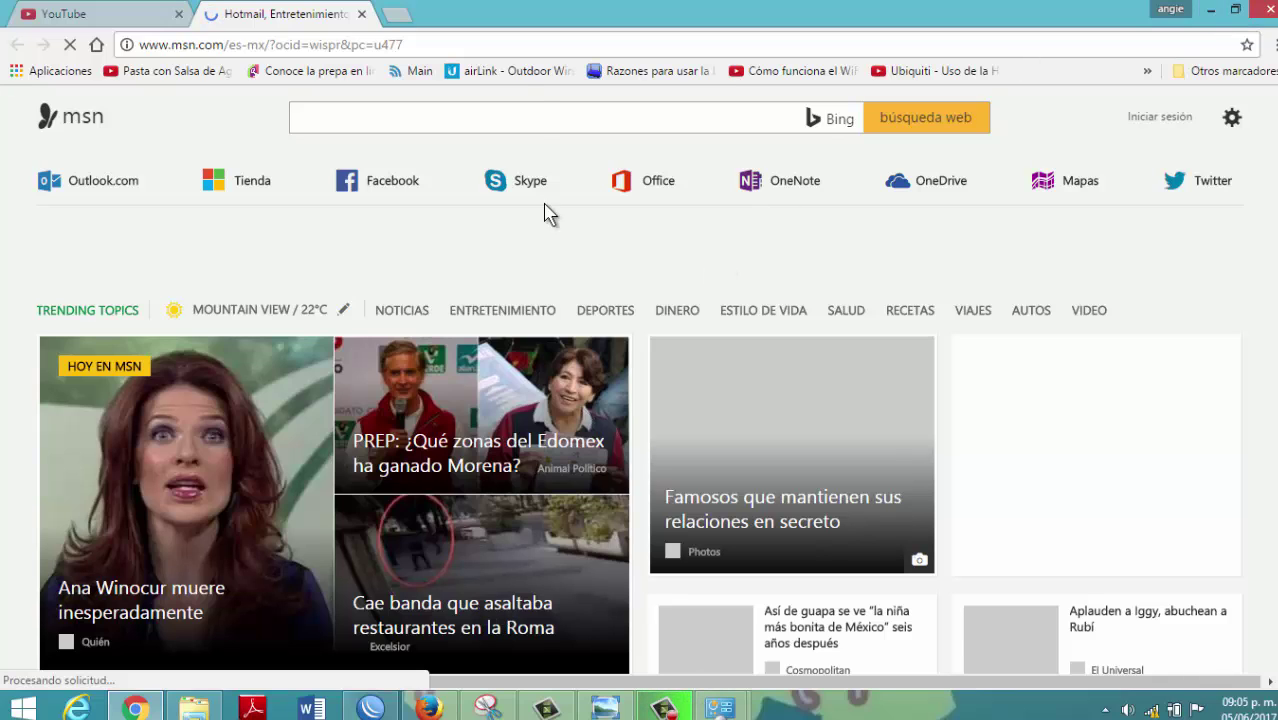
Check the status of the Romtiel Tutoriales wireless connection and load romtieltutoriales.com in Chrome
click(515, 50)
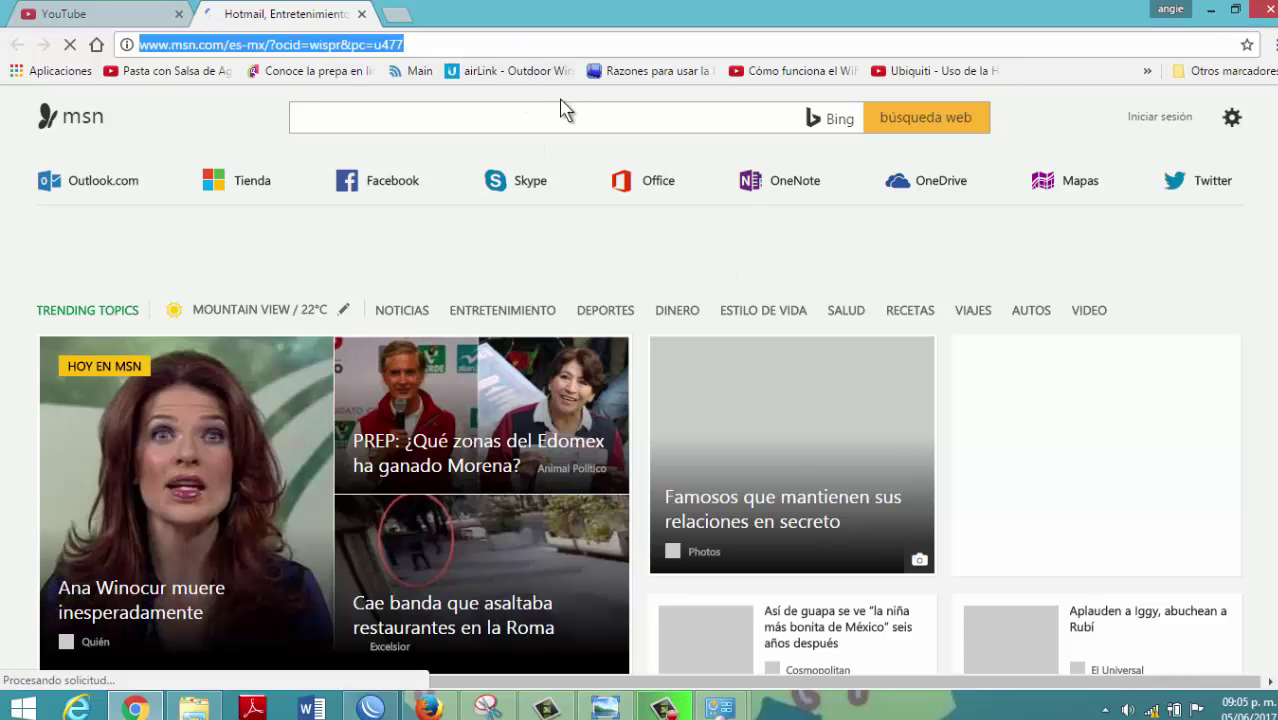
click(1150, 710)
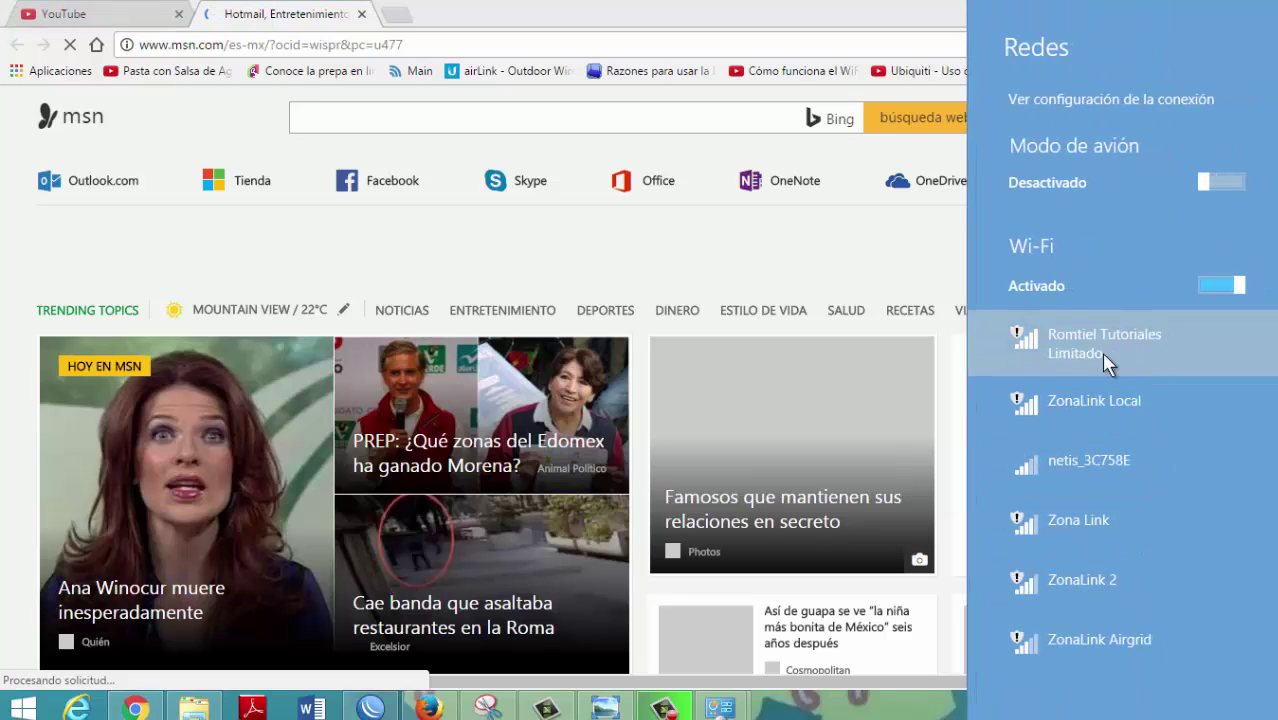
click(589, 48)
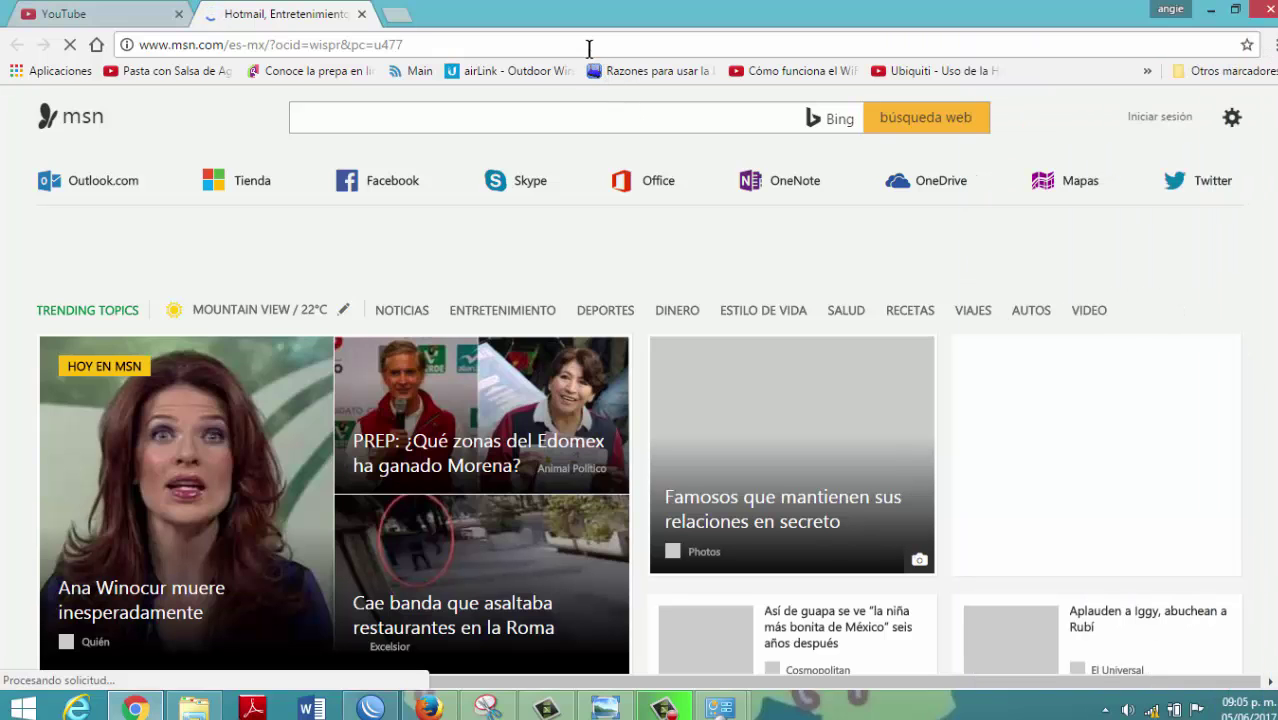
key(BackSpace)
key(BackSpace)
key(BackSpace)
key(BackSpace)
key(BackSpace)
key(BackSpace)
key(BackSpace)
key(BackSpace)
key(BackSpace)
key(BackSpace)
key(BackSpace)
key(BackSpace)
key(BackSpace)
key(BackSpace)
key(BackSpace)
key(BackSpace)
key(BackSpace)
key(BackSpace)
key(BackSpace)
key(BackSpace)
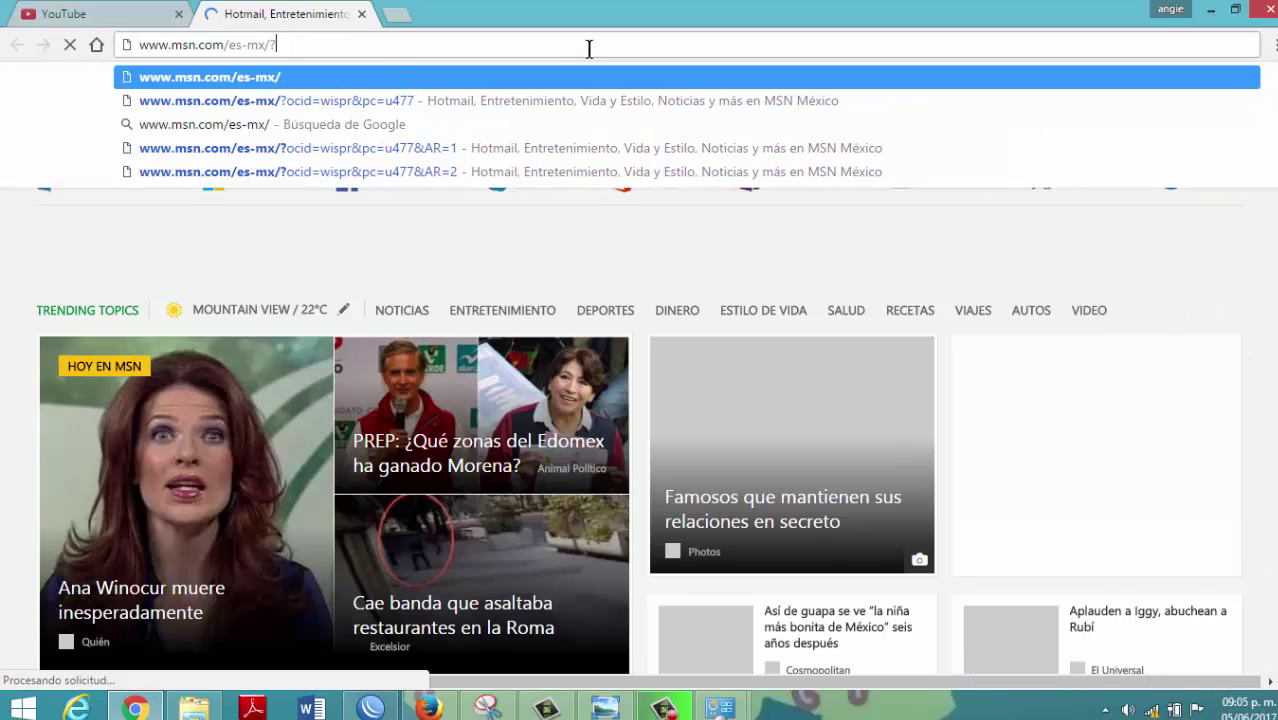
key(BackSpace)
key(BackSpace)
key(BackSpace)
key(BackSpace)
key(BackSpace)
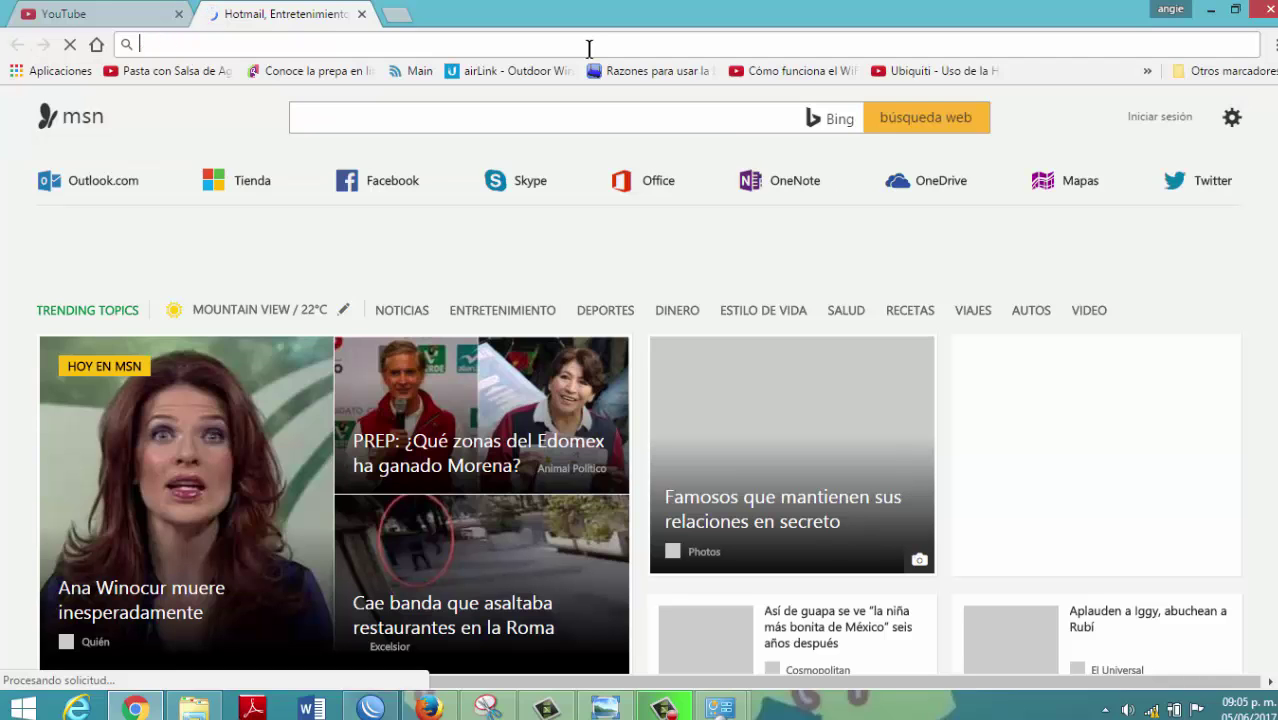
text(romtieltutoriales.com)
key(Return)
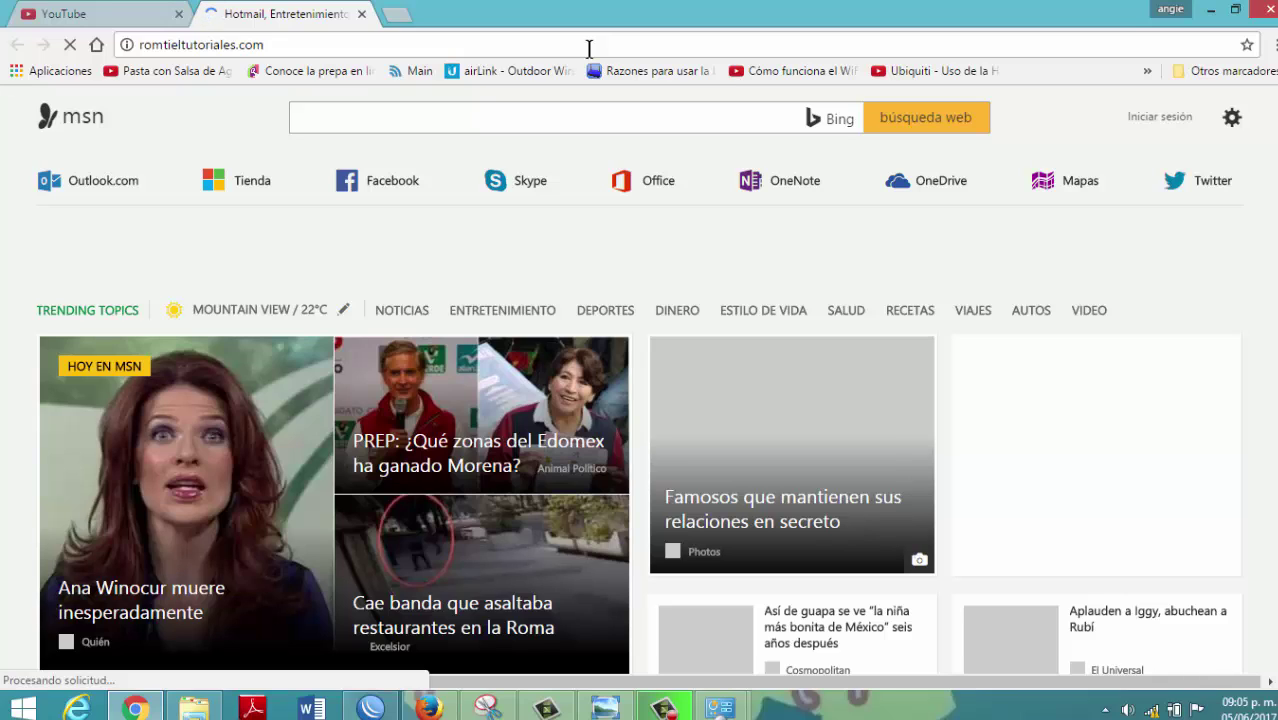
Keep waiting for the unresponsive page in Chrome, then reload the hotspot login page at romtieltutoriales.com/login
click(589, 48)
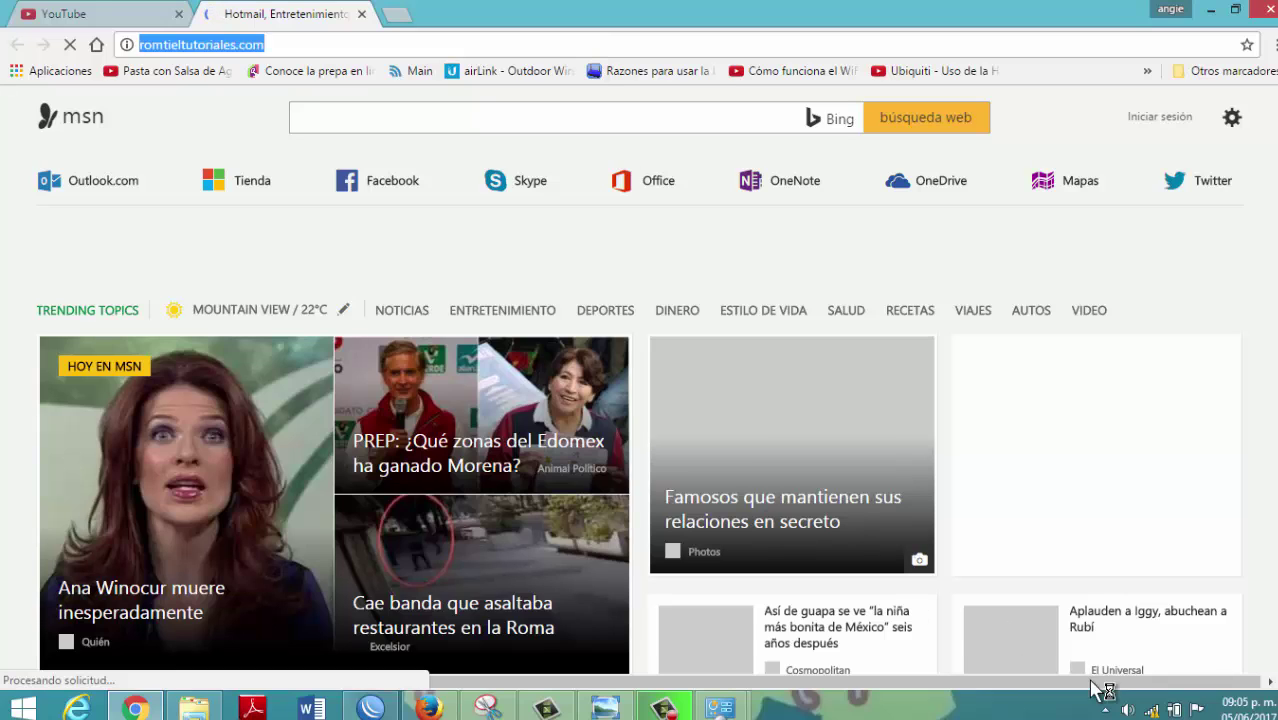
right_click(1155, 712)
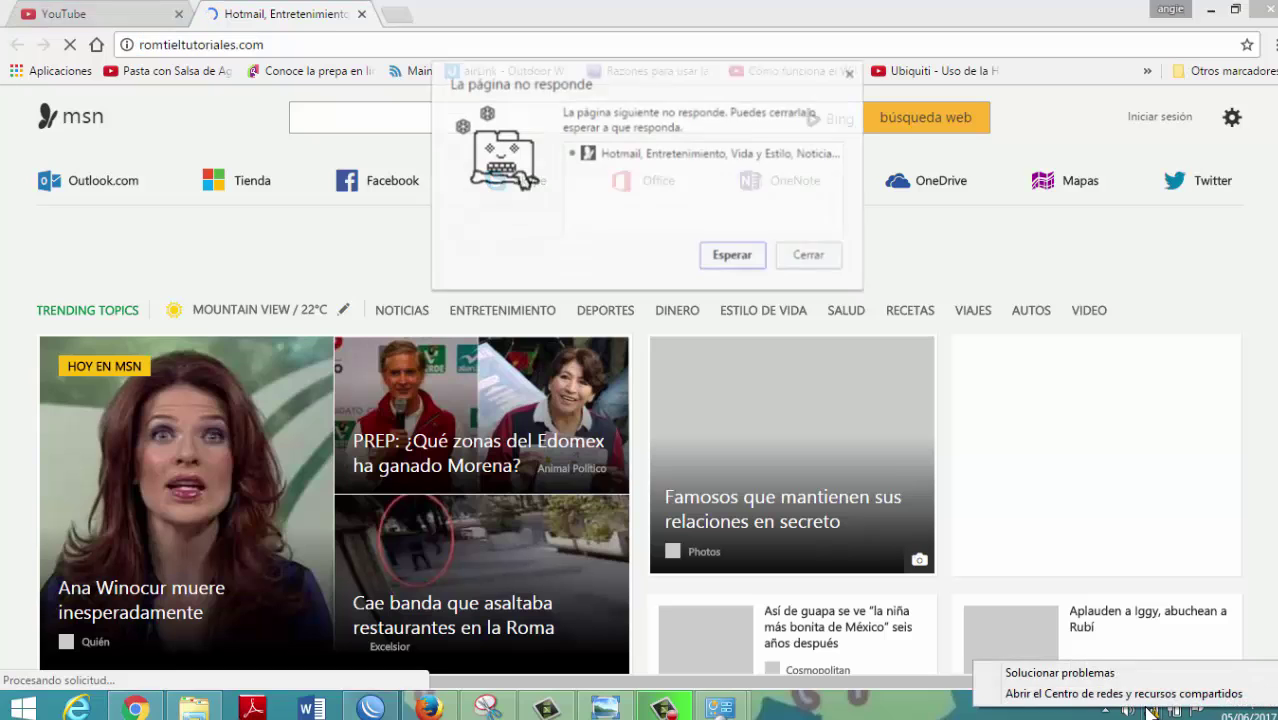
click(752, 258)
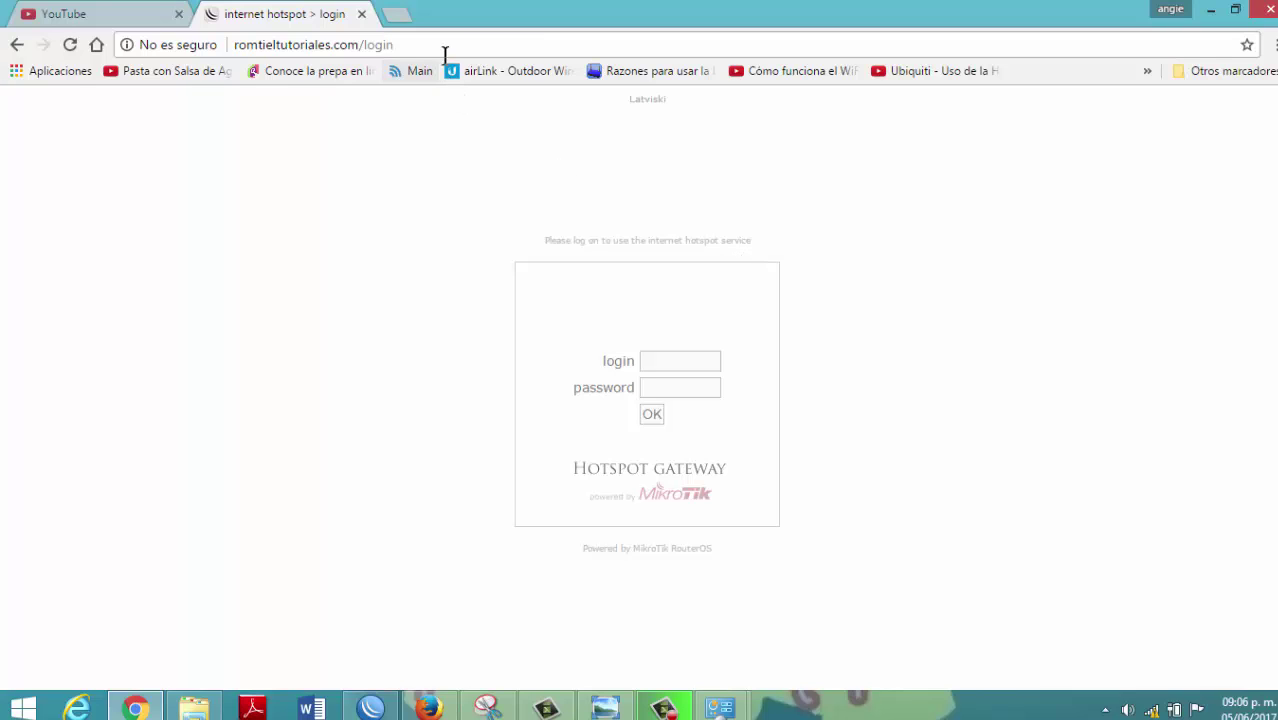
click(451, 49)
key(Return)
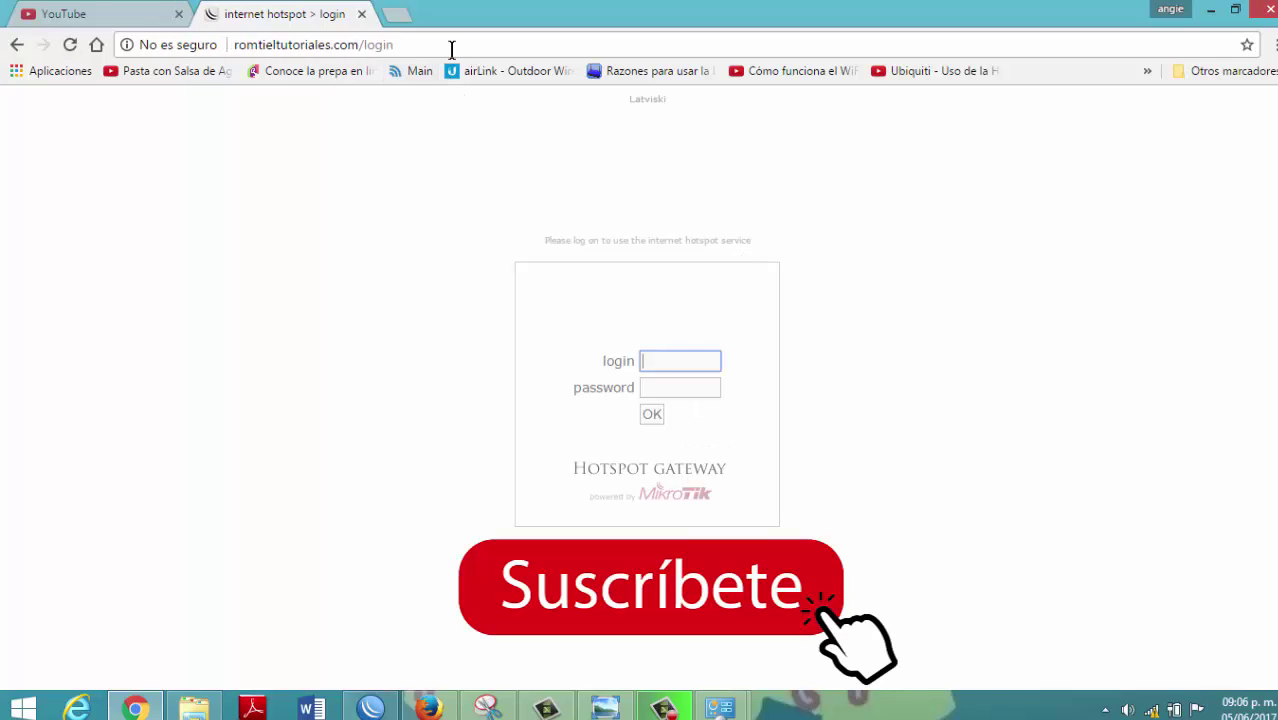
Check the Romtiel Tutoriales wireless connection's status again and return to the Windows network connections
click(1151, 709)
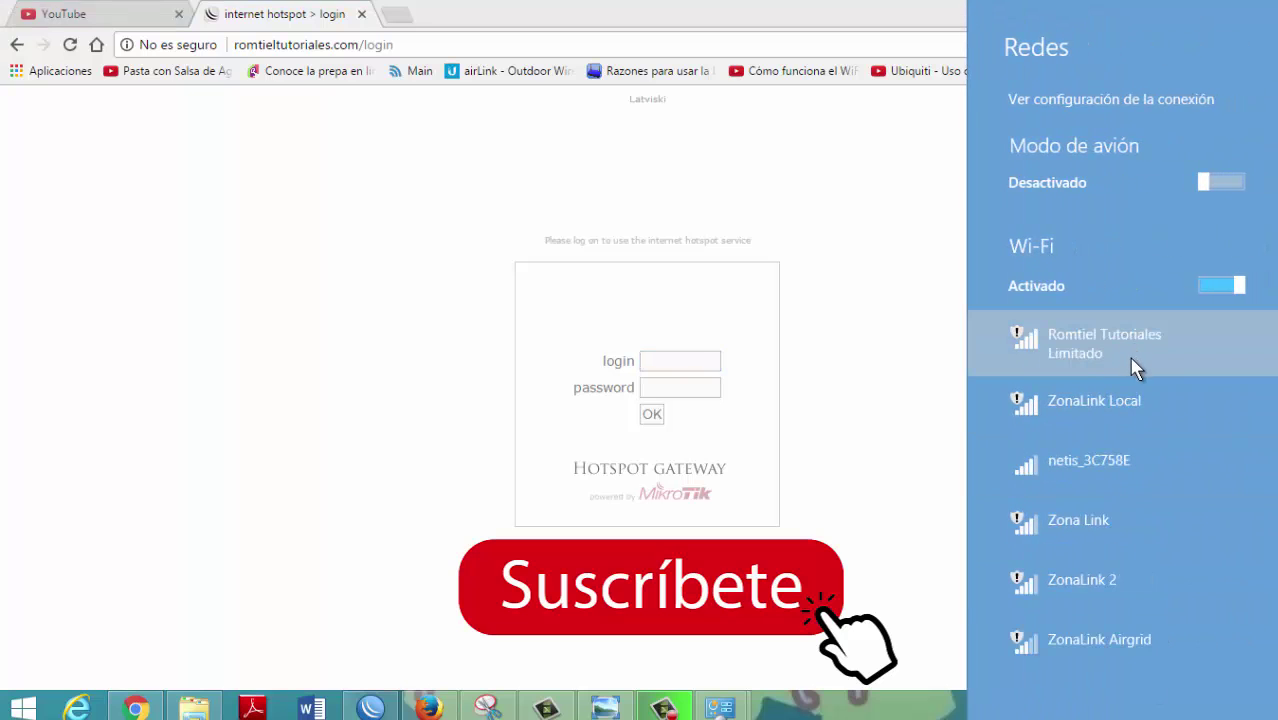
click(960, 376)
mouse_move(720, 706)
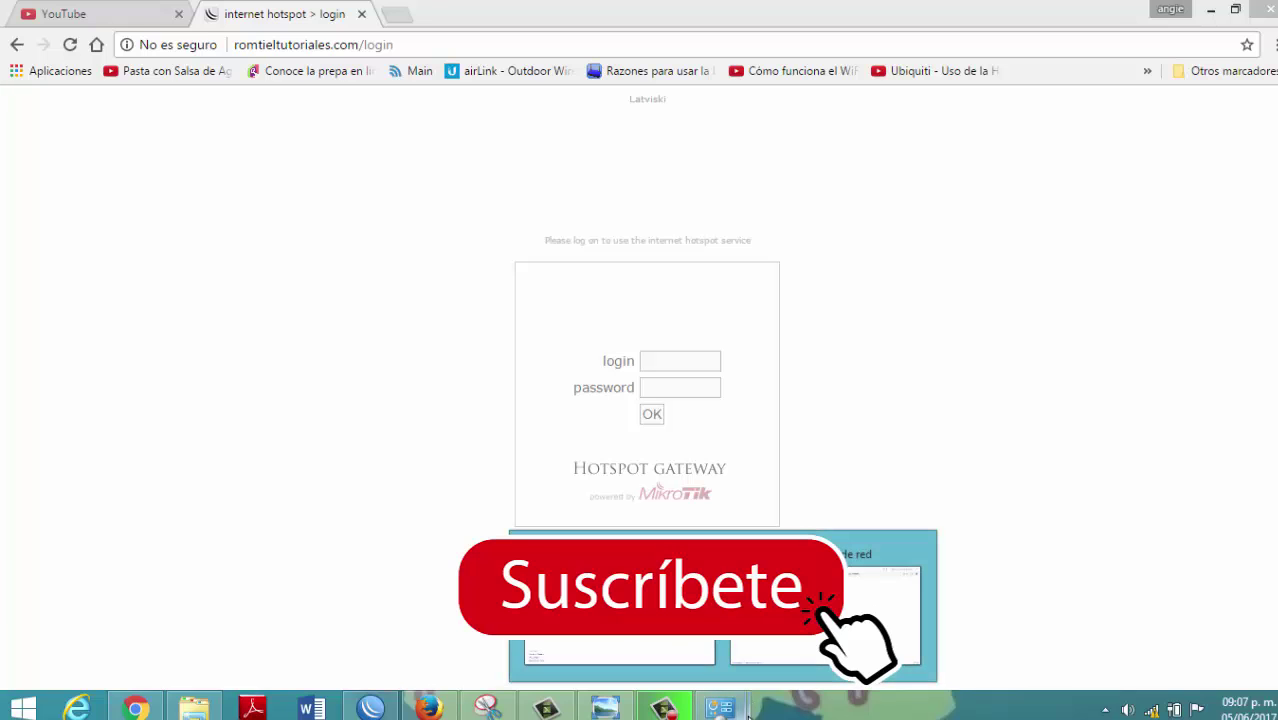
click(880, 600)
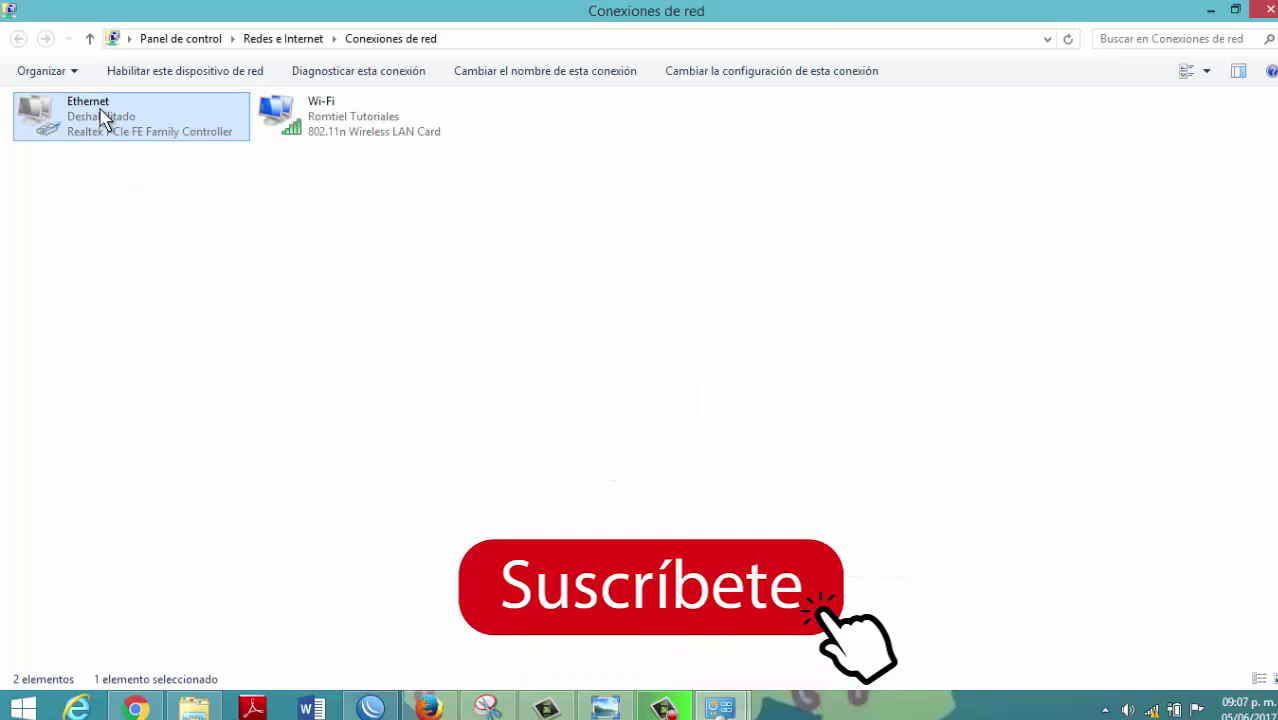